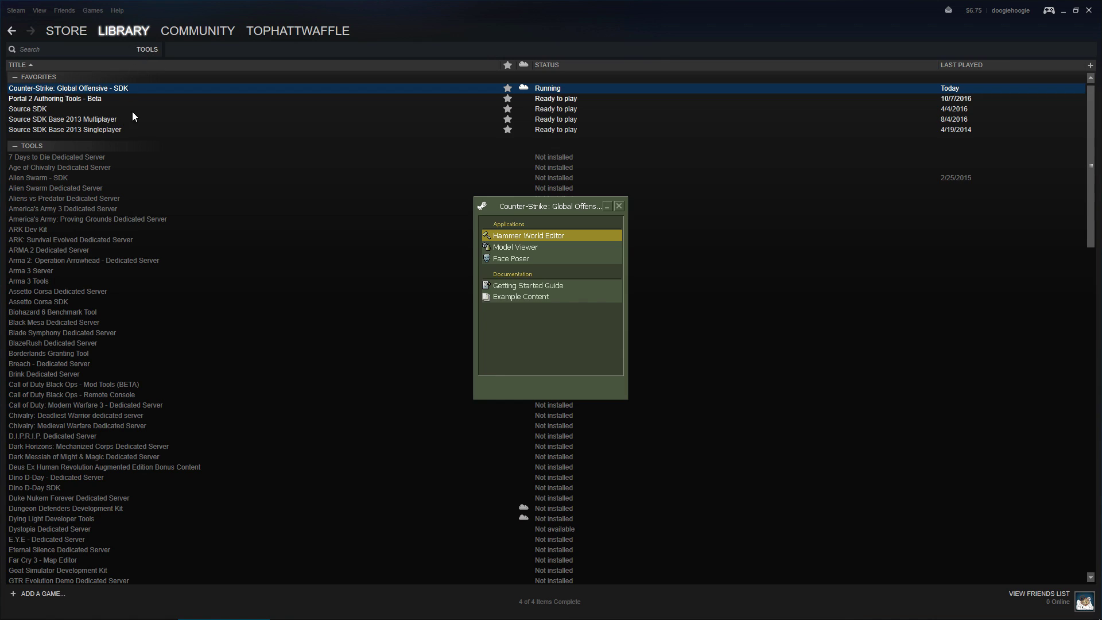
pyautogui.doubleClick(569, 236)
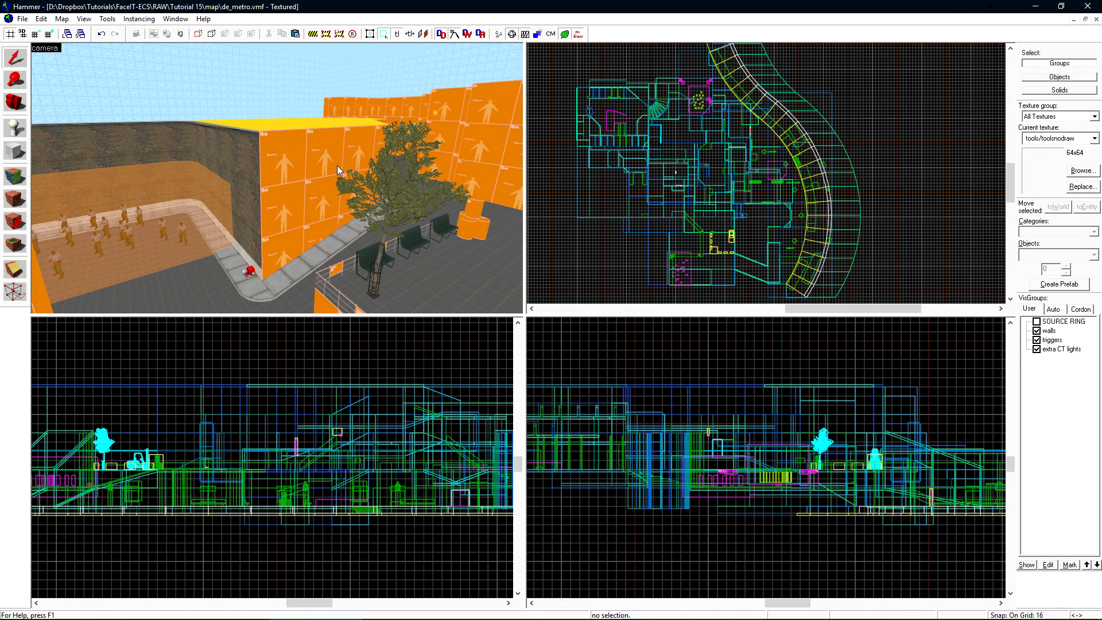
pyautogui.moveTo(336, 165); pyautogui.dragTo(278, 177)
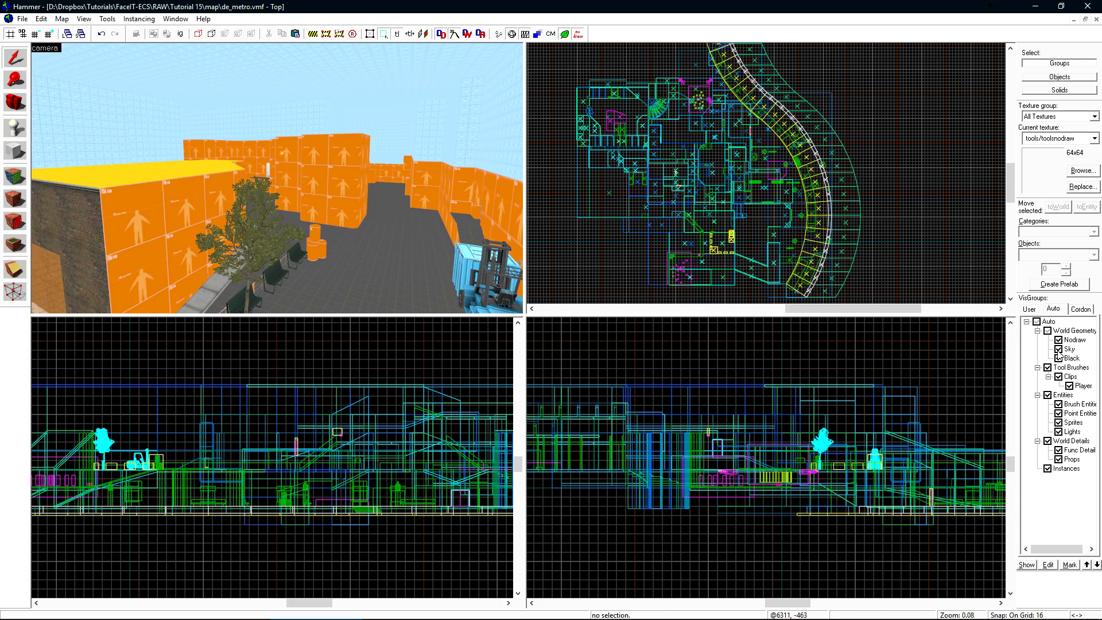
# - Hide the Sky visgroup, then fly the camera up and toward the walled pit
pyautogui.click(1058, 349)
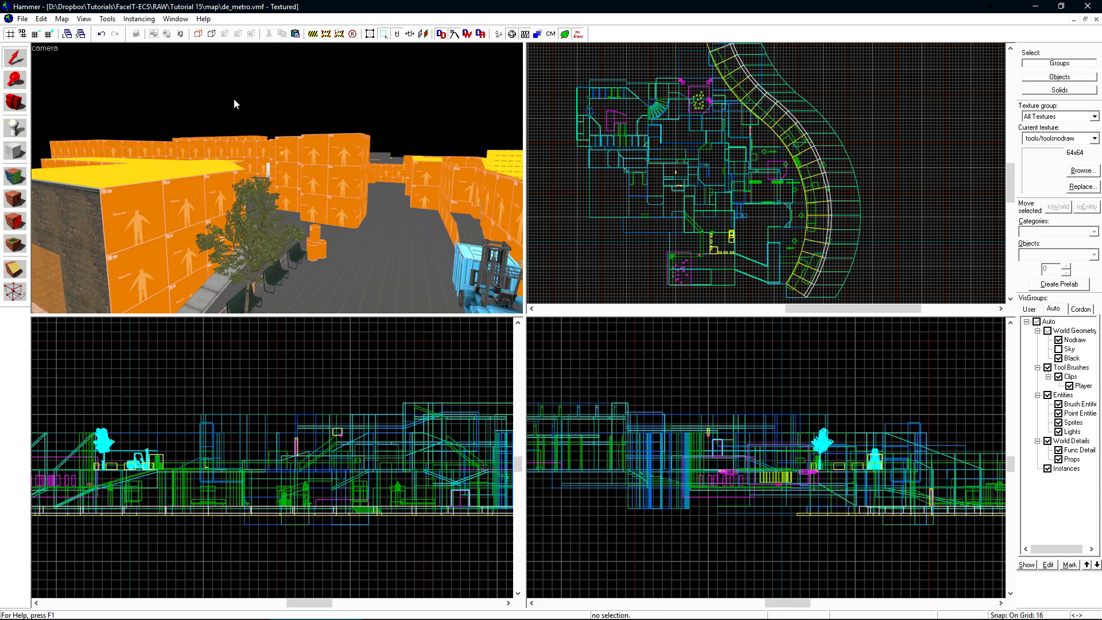
pyautogui.press('z')
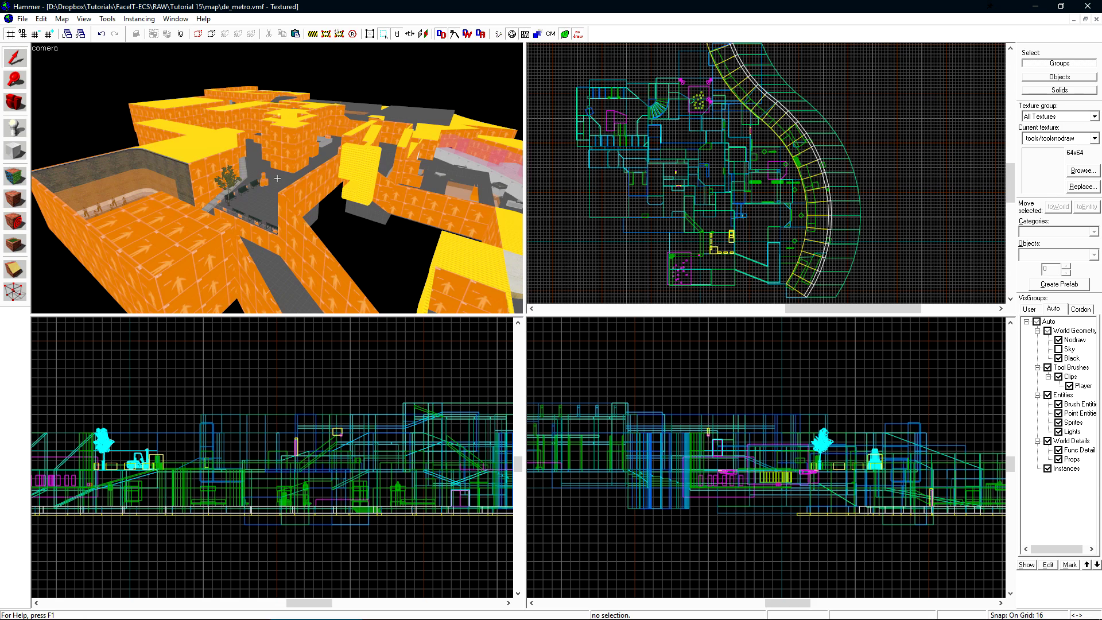
pyautogui.press('w')
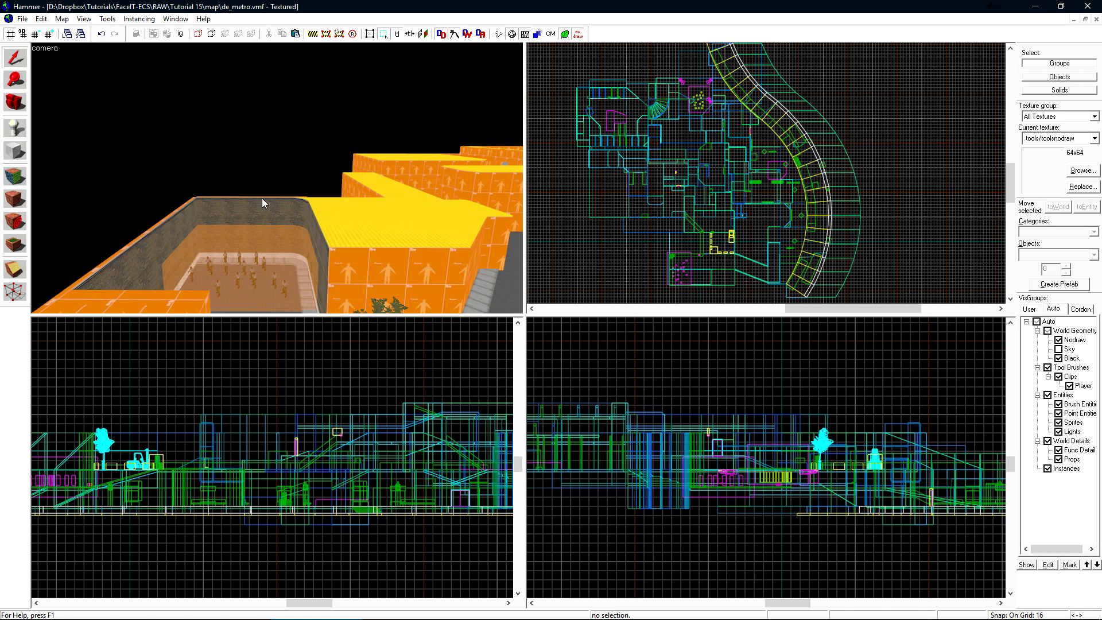
pyautogui.press('w')
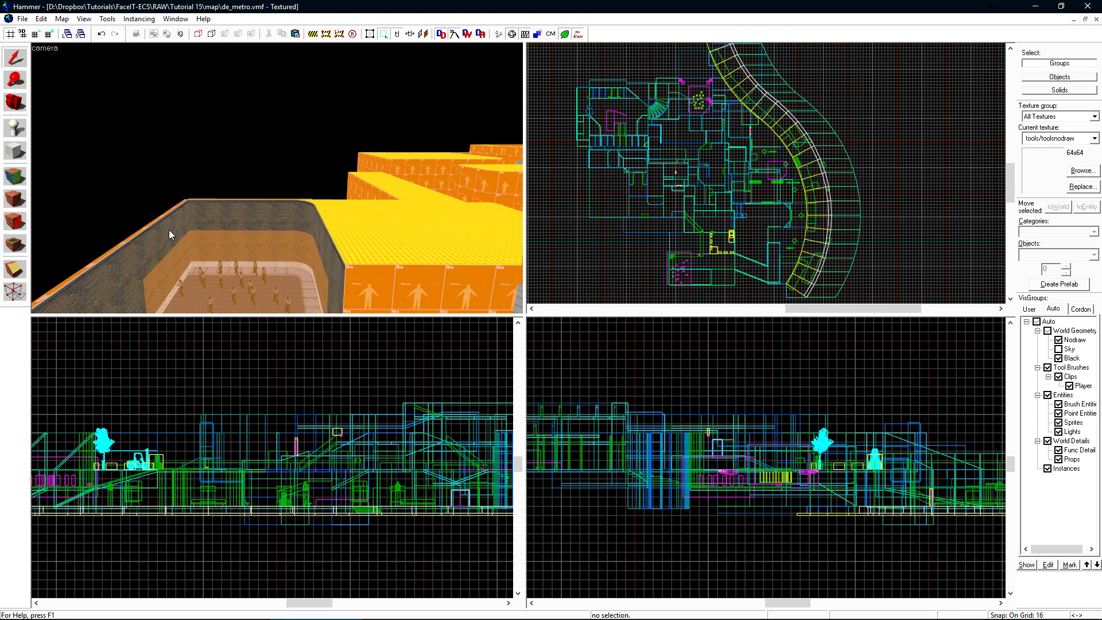
# - Select the pit's brick wall and apply the windowed brick texture to it
pyautogui.moveTo(169, 230); pyautogui.dragTo(277, 178)
pyautogui.click(209, 202)
pyautogui.press('s')
pyautogui.moveTo(393, 171); pyautogui.dragTo(266, 173)
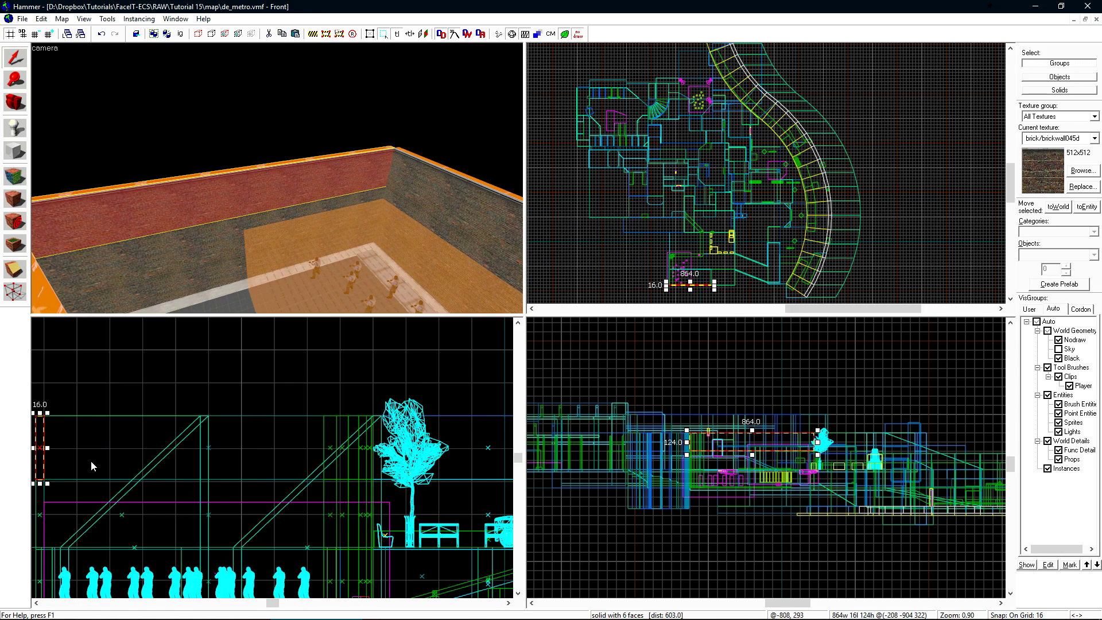
pyautogui.scroll(5, 316, 396)
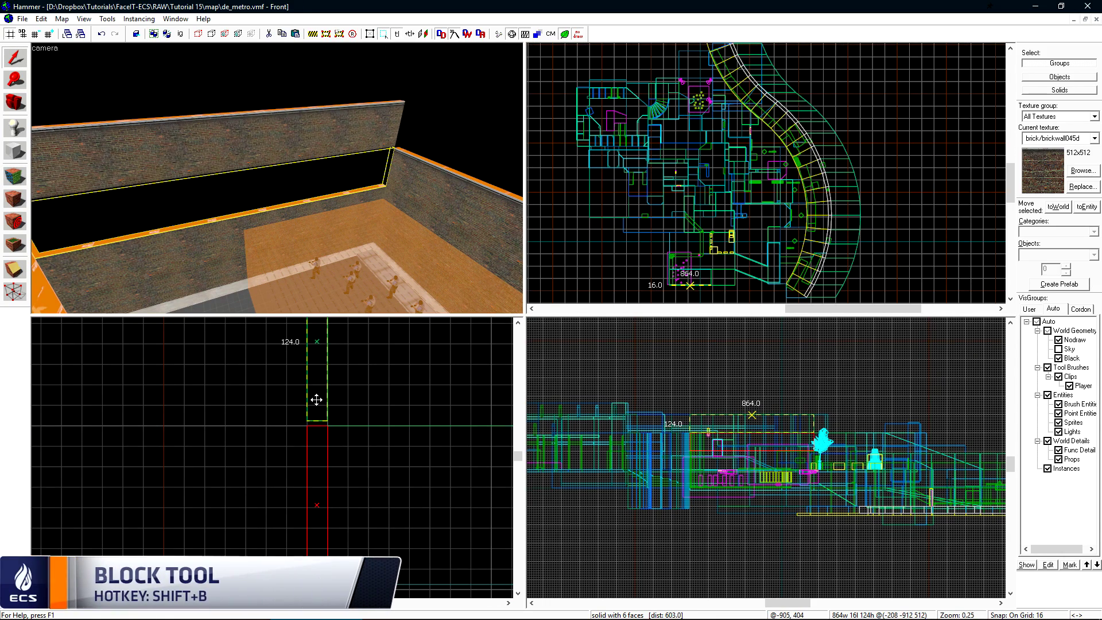
pyautogui.scroll(6, 314, 406)
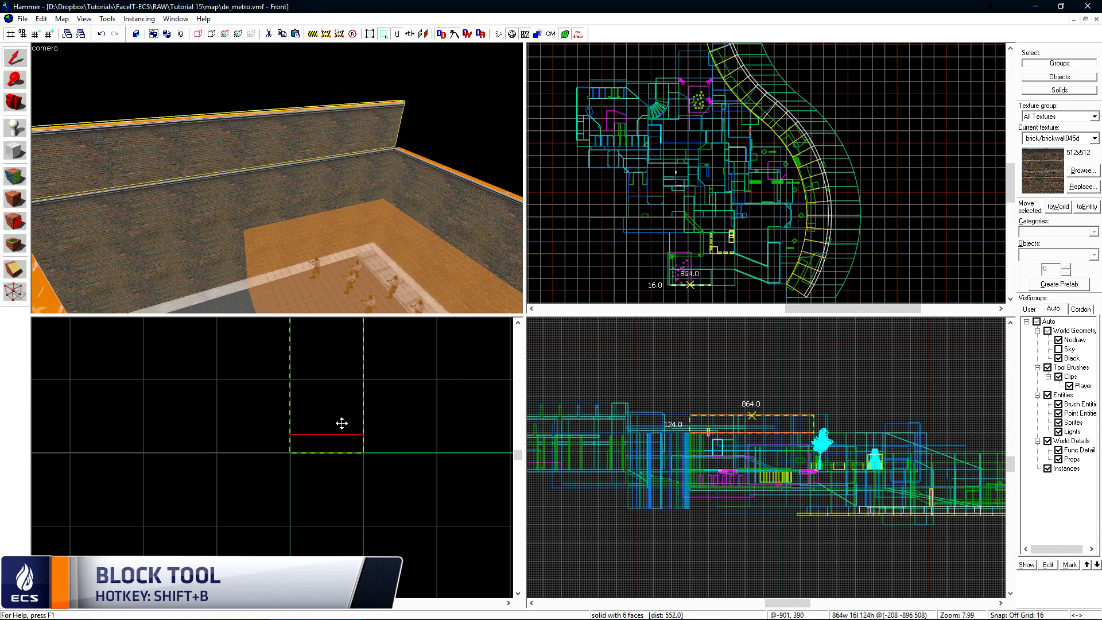
pyautogui.moveTo(266, 133); pyautogui.dragTo(310, 153)
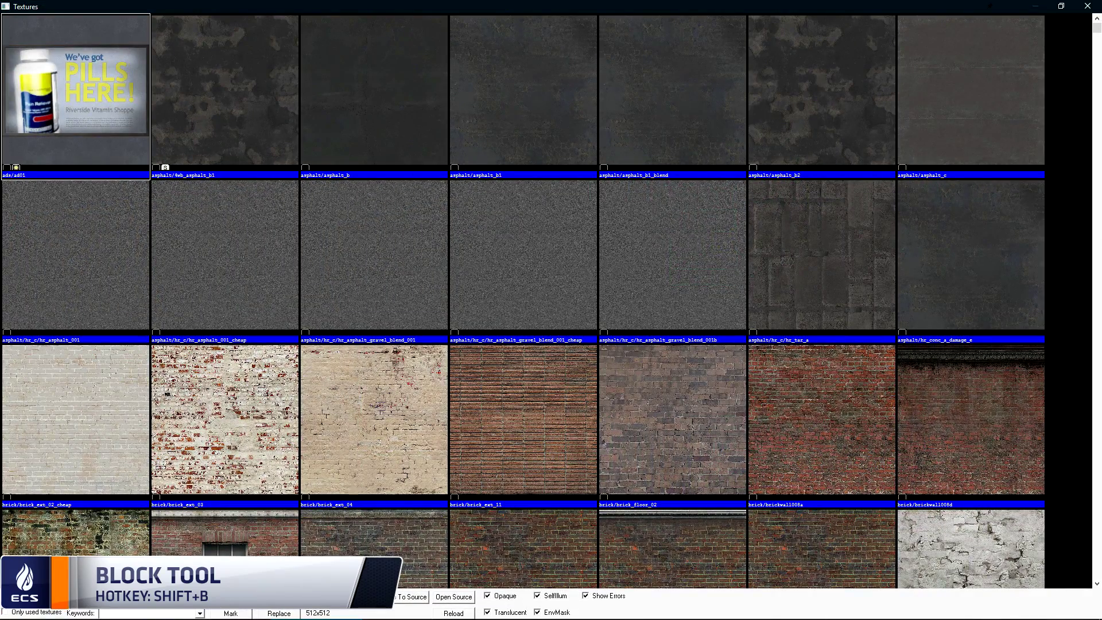
pyautogui.scroll(-5, 567, 138)
pyautogui.doubleClick(568, 140)
pyautogui.hotkey('shift', 'a')
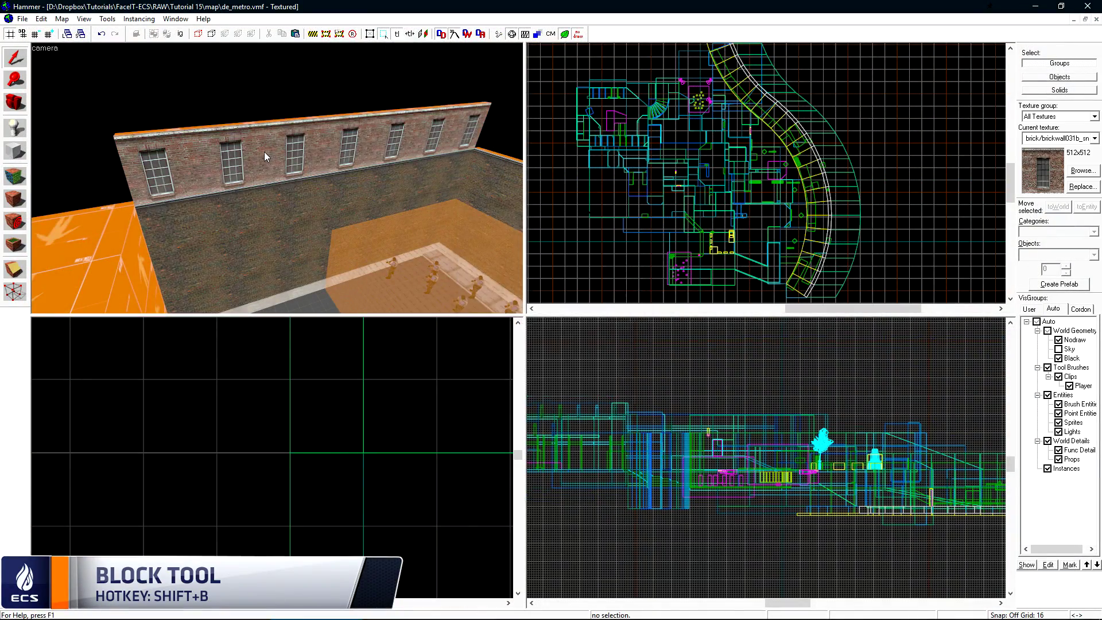
# - Nudge the new wall brush 48 units to the left
pyautogui.click(264, 151)
pyautogui.scroll(-4, 376, 448)
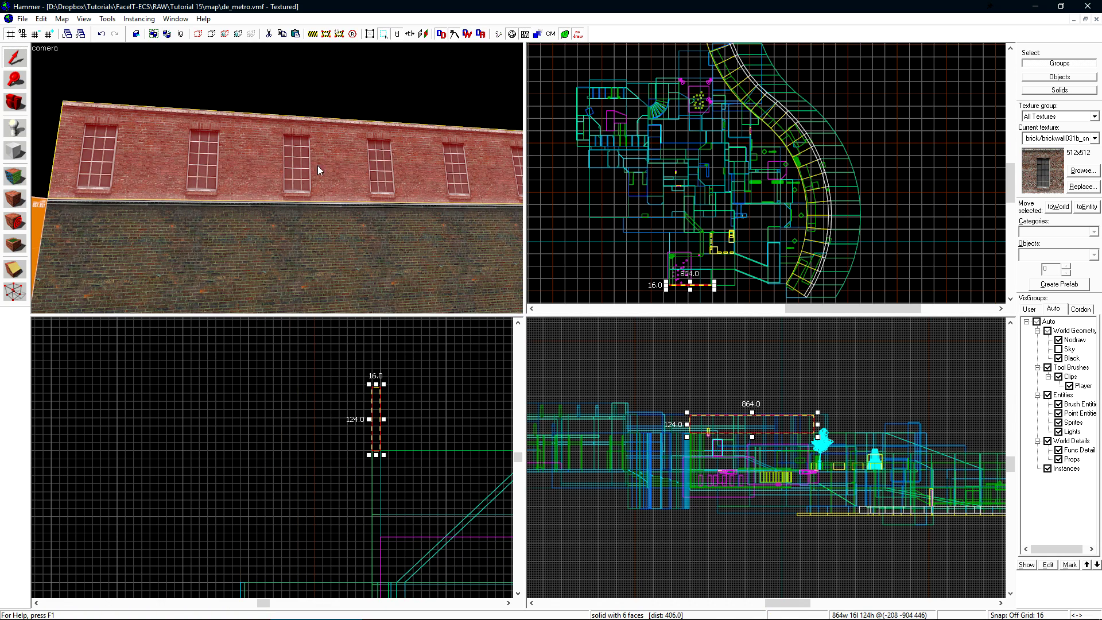
pyautogui.scroll(3, 351, 448)
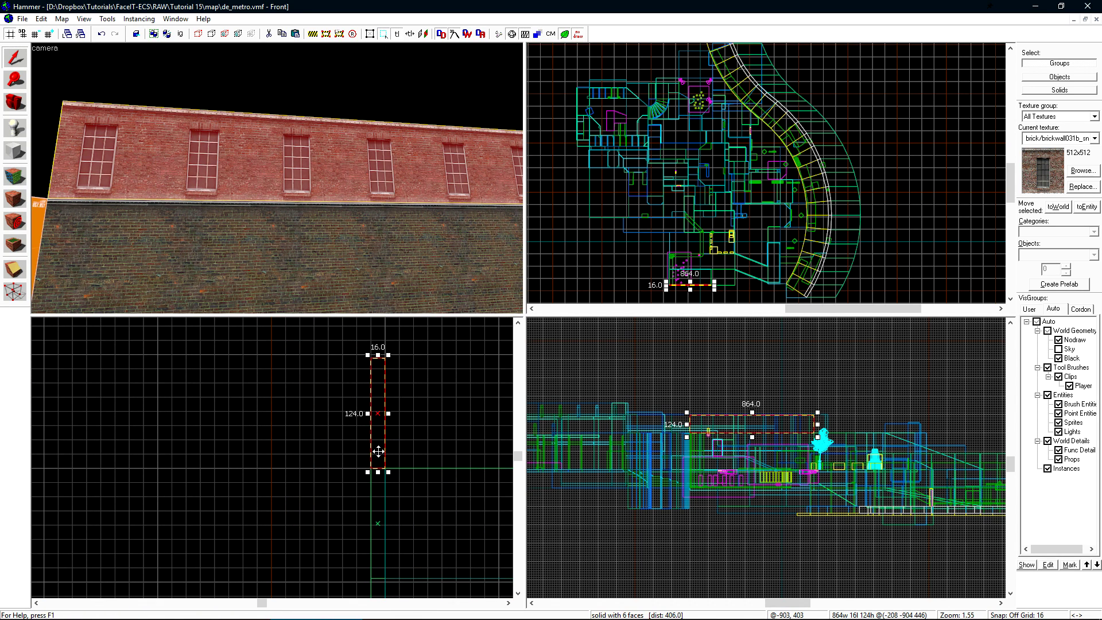
pyautogui.press('Left')
pyautogui.press('Left')
pyautogui.press('Left')
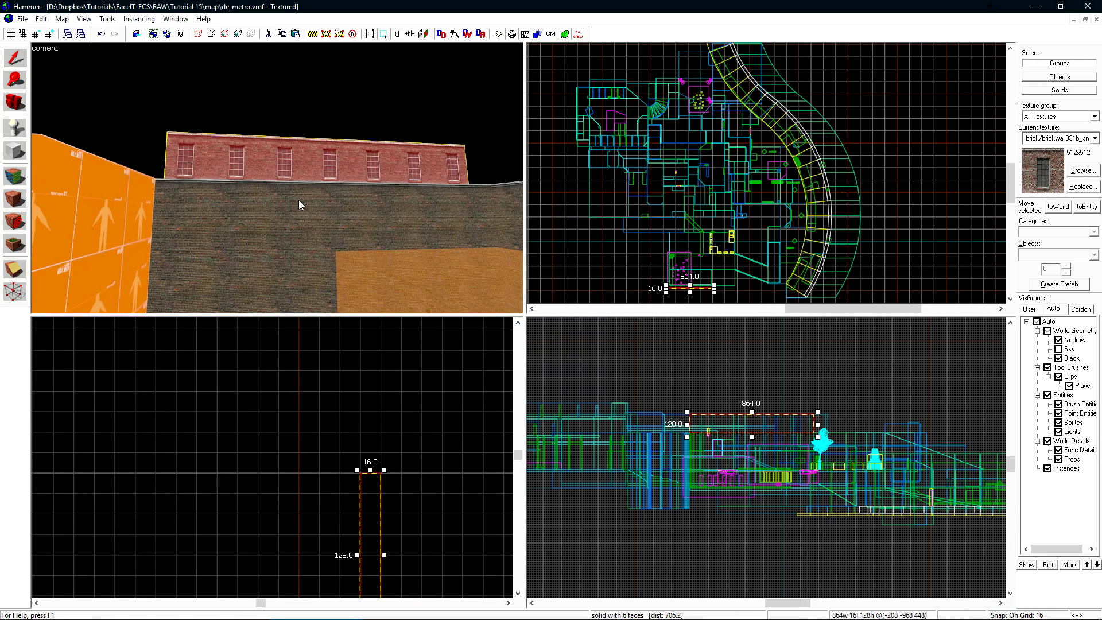
# - Clone the facade 128 units upward as another storey and widen it from 640 to 896 units
pyautogui.scroll(8, 703, 127)
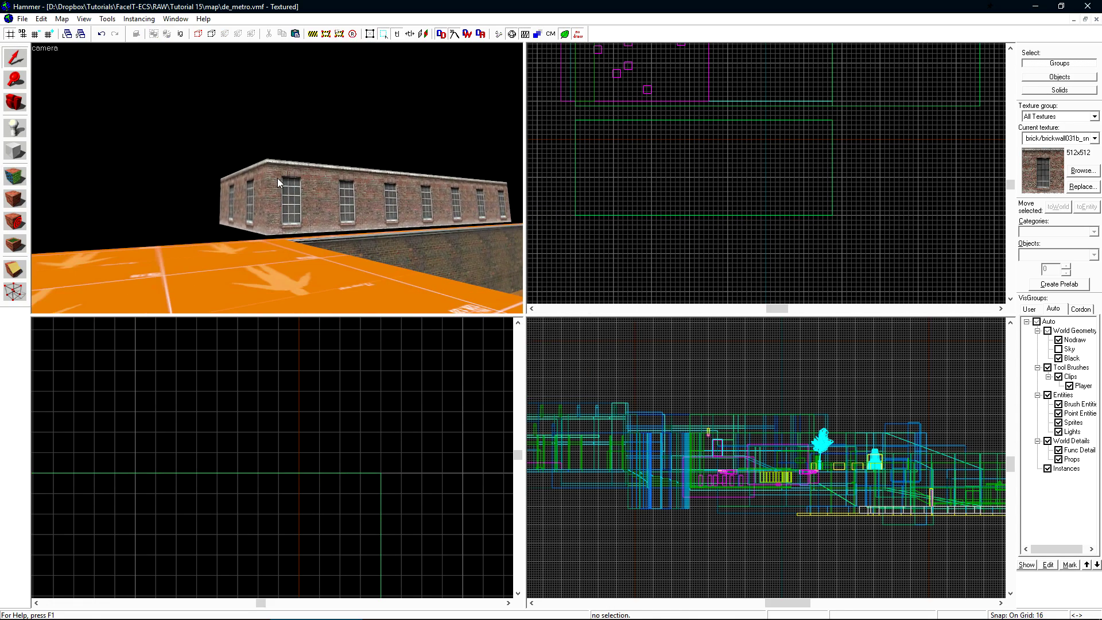
pyautogui.click(277, 178)
pyautogui.scroll(-2, 383, 451)
pyautogui.moveTo(382, 450)
pyautogui.keyDown('shift'); pyautogui.mouseDown()
pyautogui.moveTo(411, 420)
pyautogui.moveTo(401, 396)
pyautogui.mouseUp(); pyautogui.keyUp('shift')
pyautogui.scroll(2, 703, 123)
pyautogui.moveTo(692, 121); pyautogui.dragTo(695, 176)
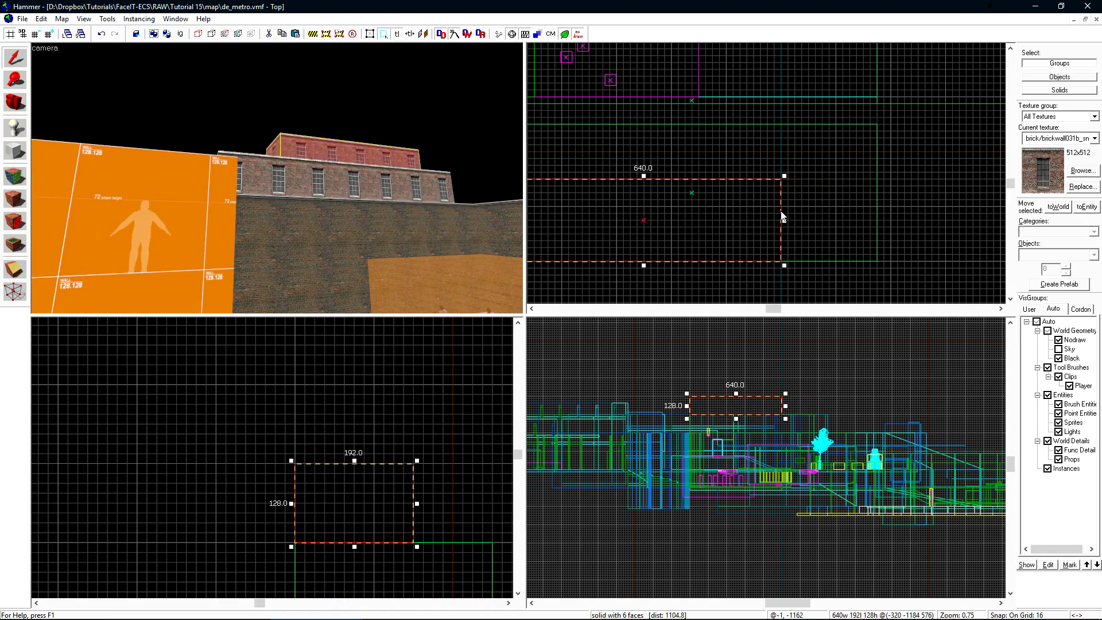
pyautogui.moveTo(777, 180); pyautogui.dragTo(890, 179)
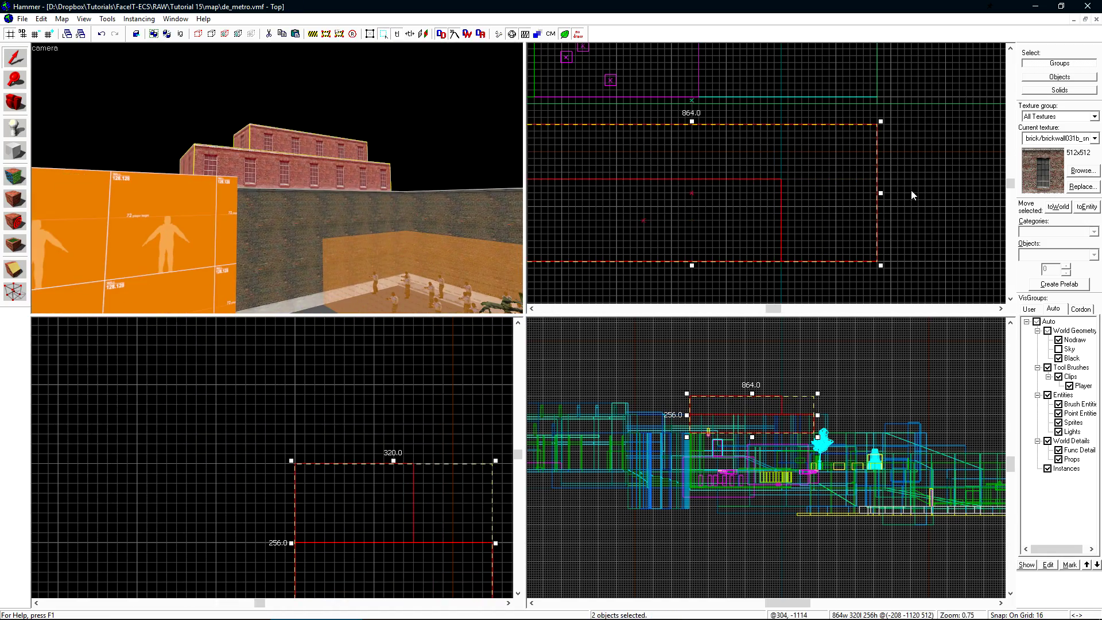
pyautogui.scroll(-3, 711, 277)
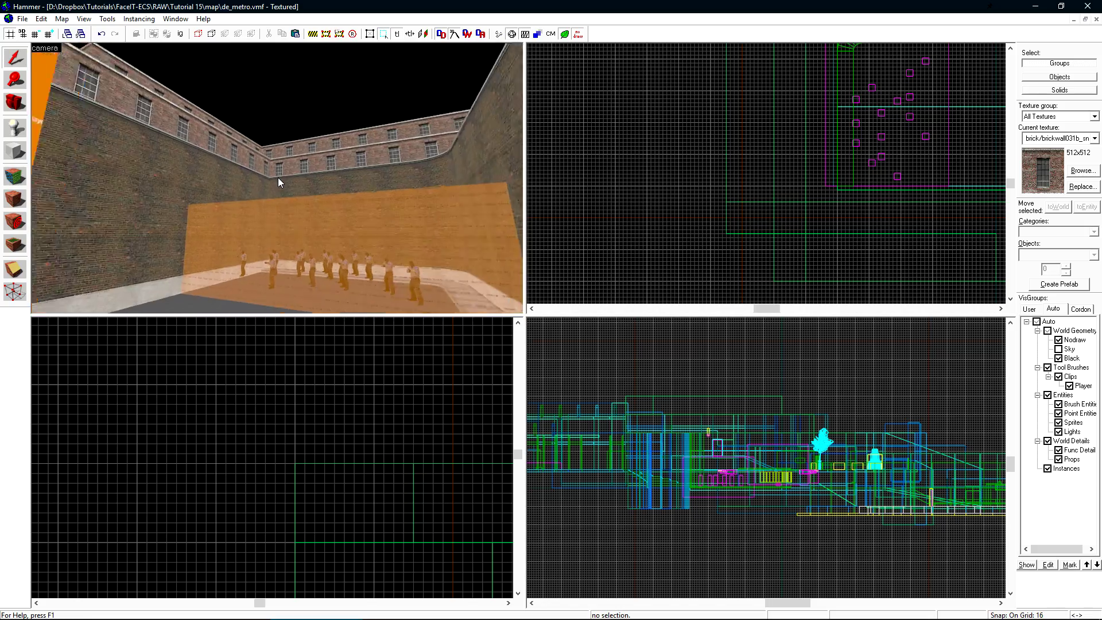
# - Maximize the 3D view and look across the walled courtyard
pyautogui.moveTo(278, 178); pyautogui.dragTo(294, 171)
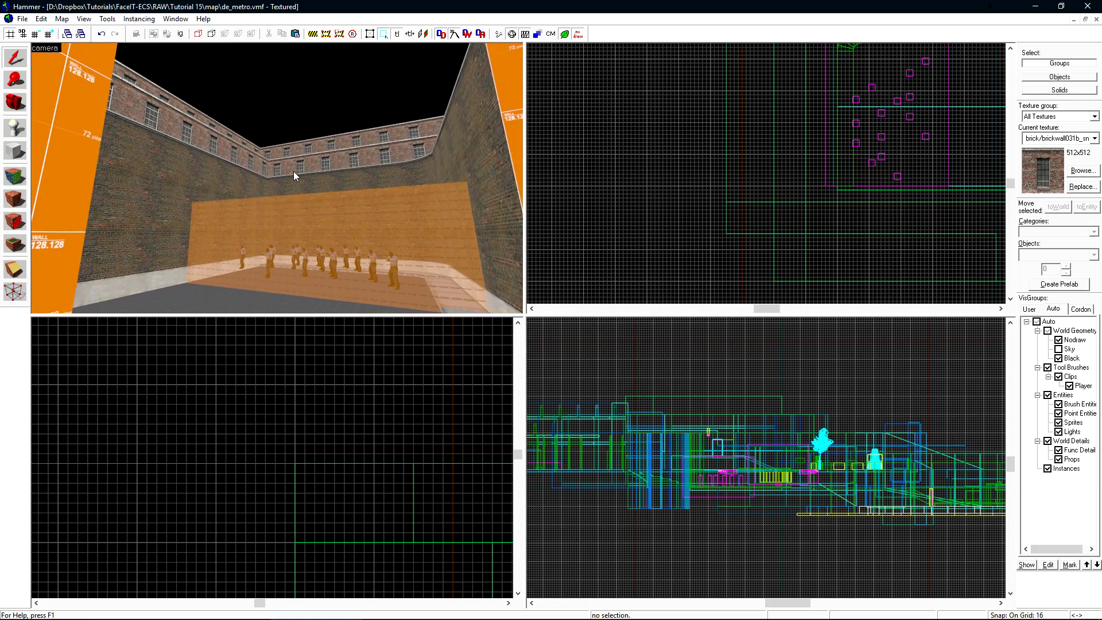
pyautogui.hotkey('shift', 'z')
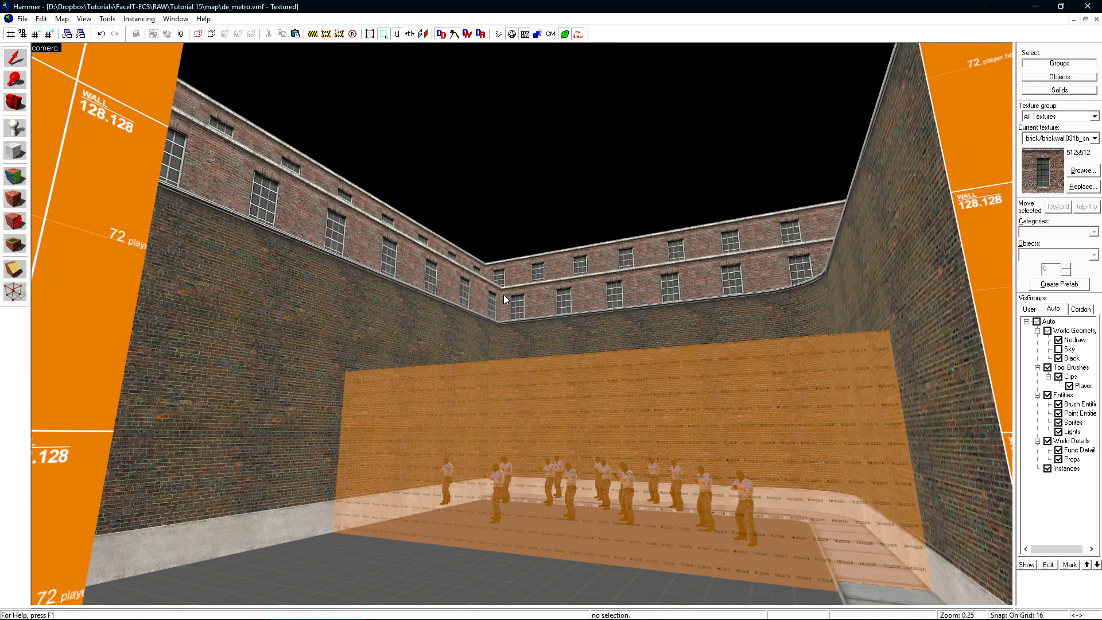
pyautogui.press('d')
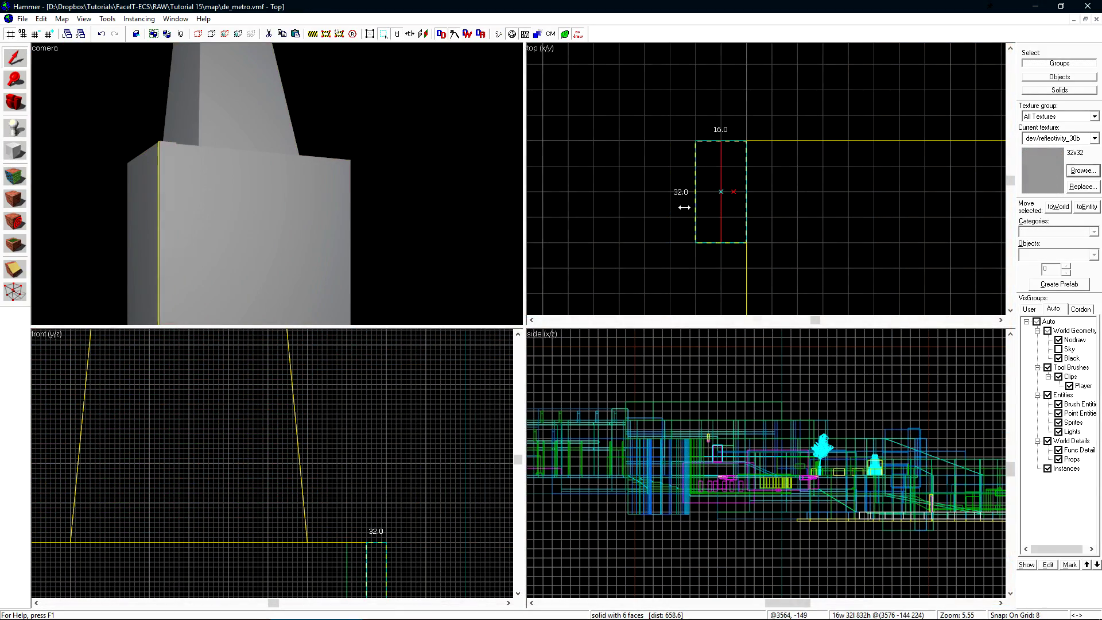
# - Select the small brush and apply a 0.5 scale transformation to it
pyautogui.scroll(-5, 684, 207)
pyautogui.click(688, 184)
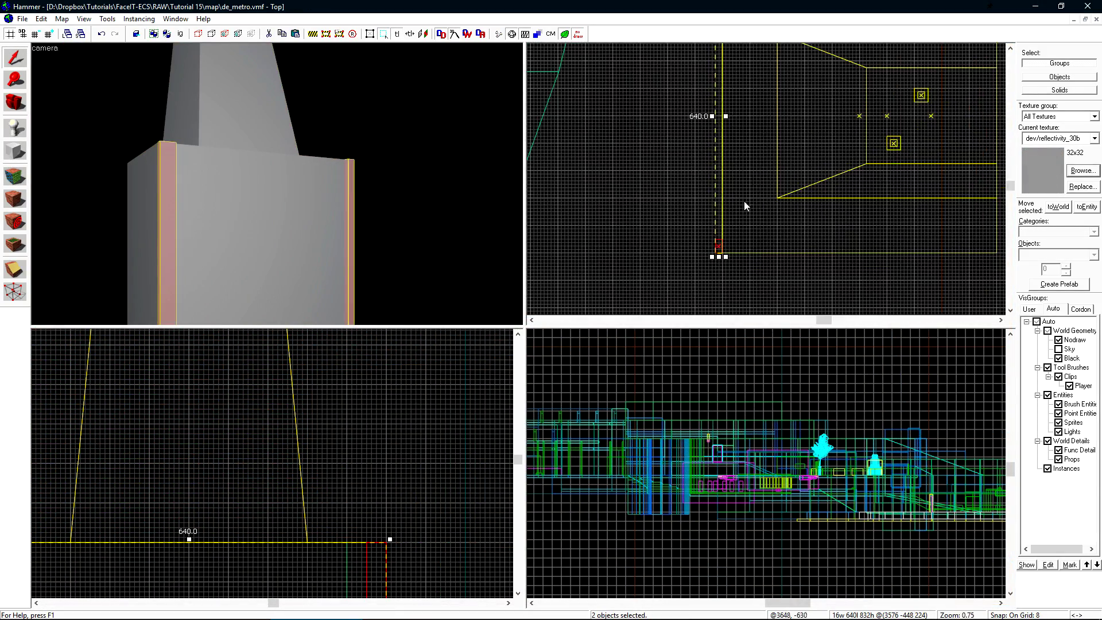
pyautogui.scroll(-4, 635, 241)
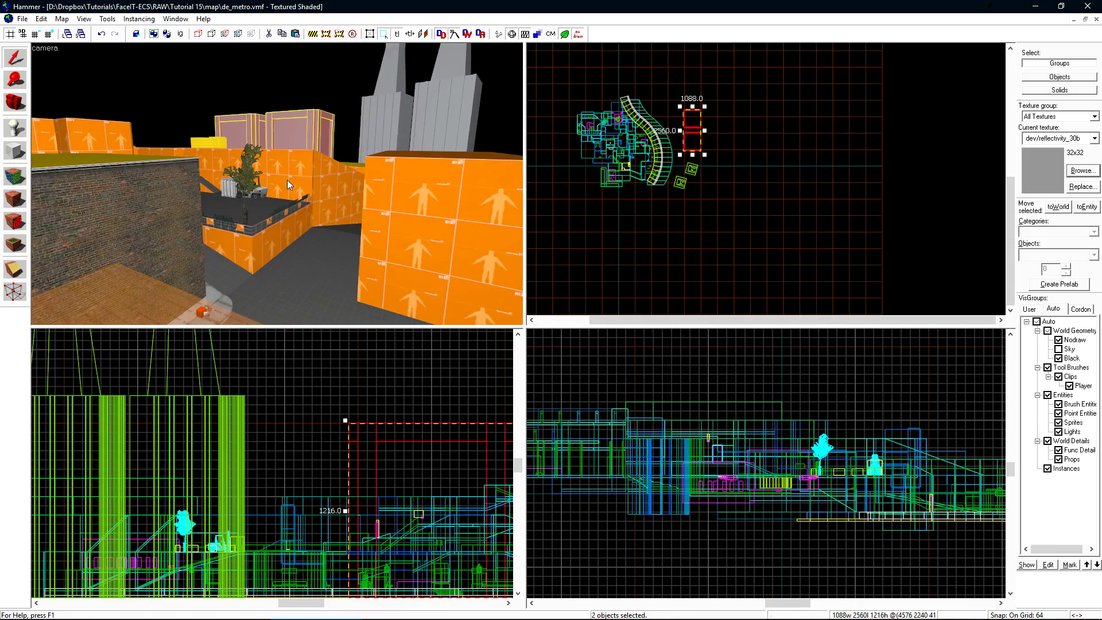
pyautogui.scroll(5, 773, 150)
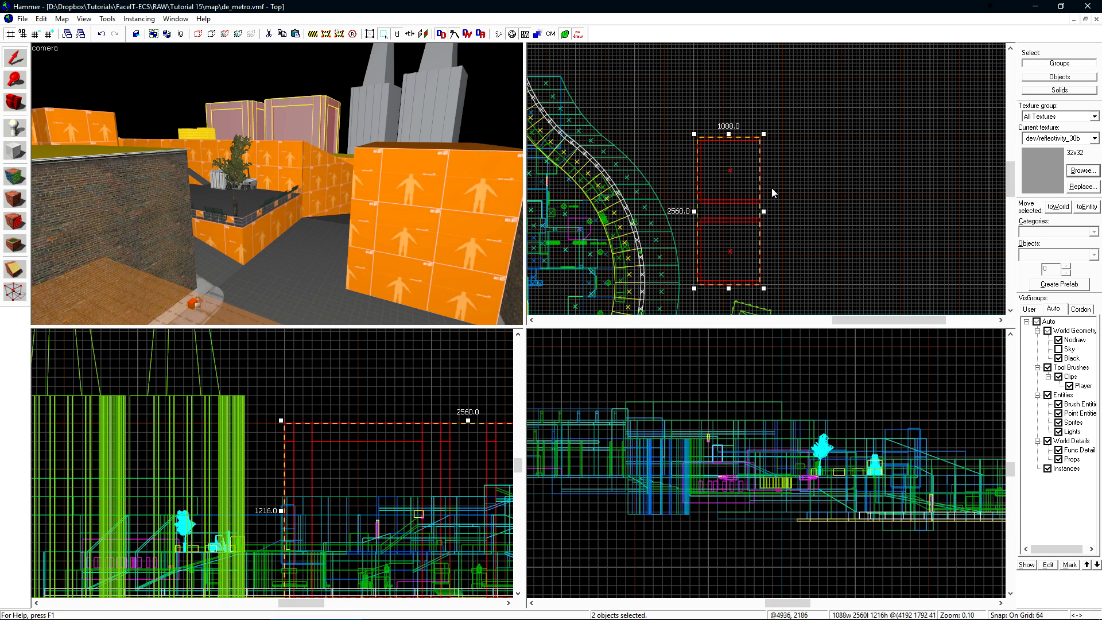
pyautogui.hotkey('ctrl', 'm')
pyautogui.write('.5')
pyautogui.press('Return')
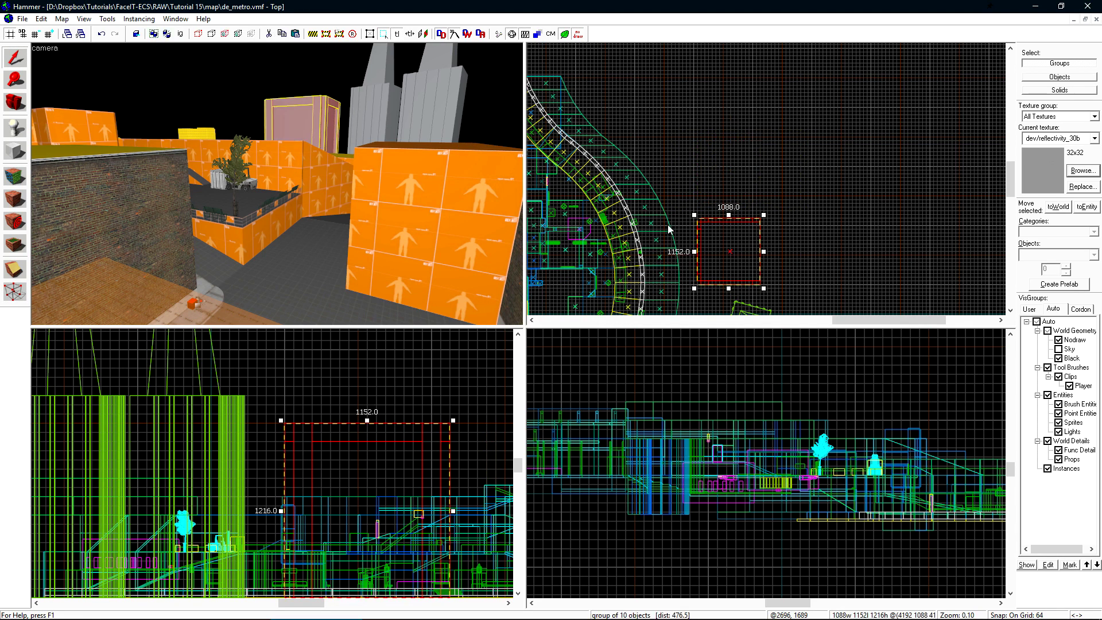
# - Commit a new thin brush over the area and finish editing its vertices
pyautogui.scroll(2, 734, 261)
pyautogui.scroll(-2, 345, 488)
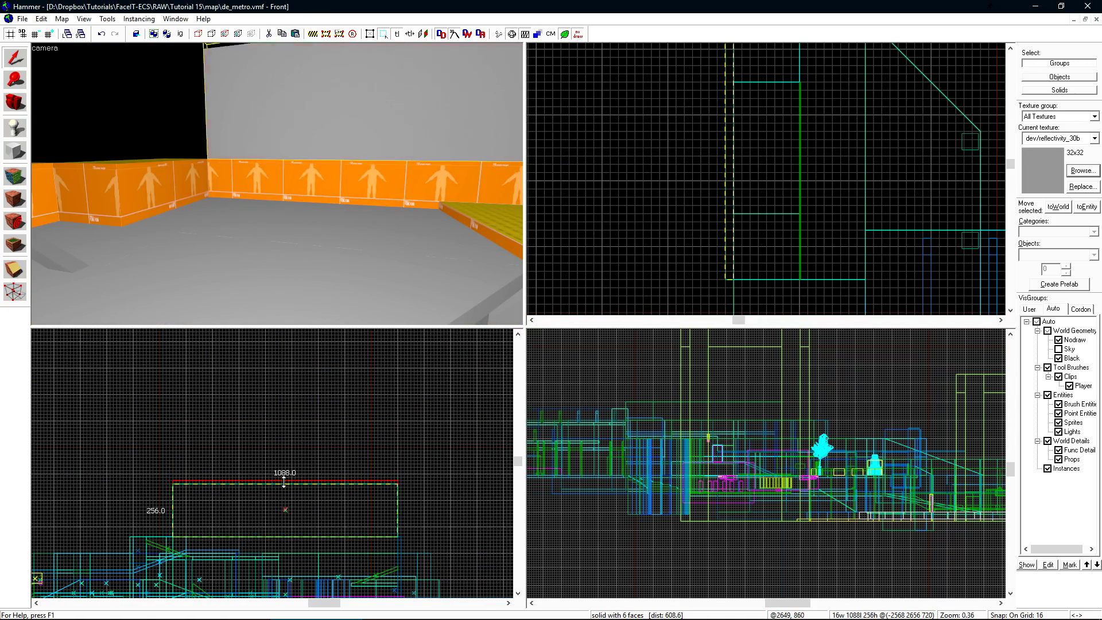
pyautogui.press('Return')
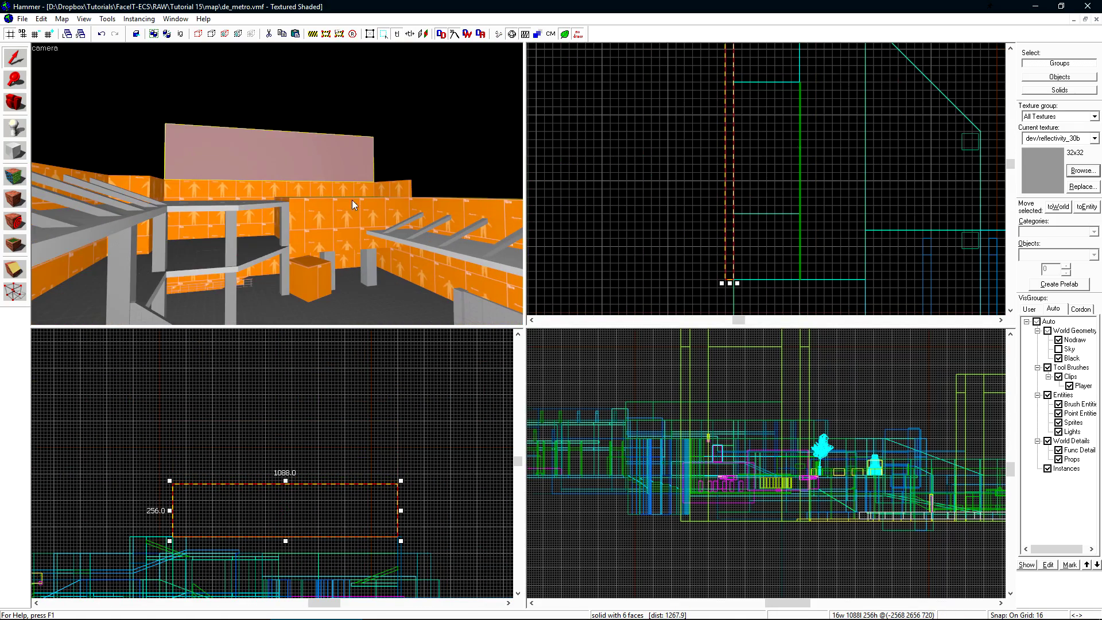
pyautogui.moveTo(609, 200); pyautogui.dragTo(843, 214)
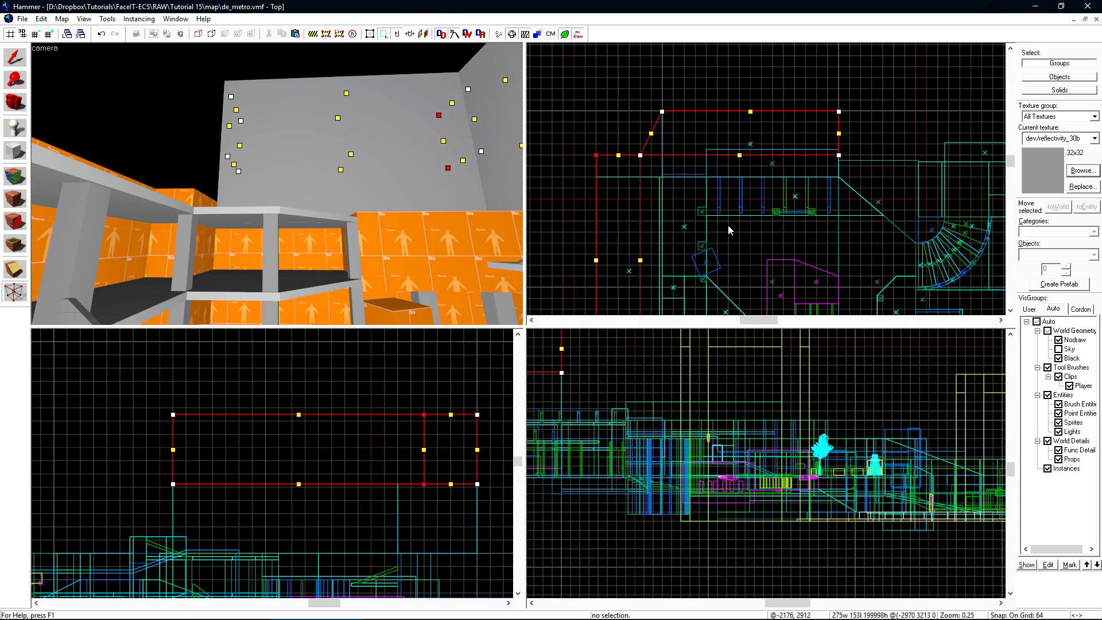
pyautogui.press('z')
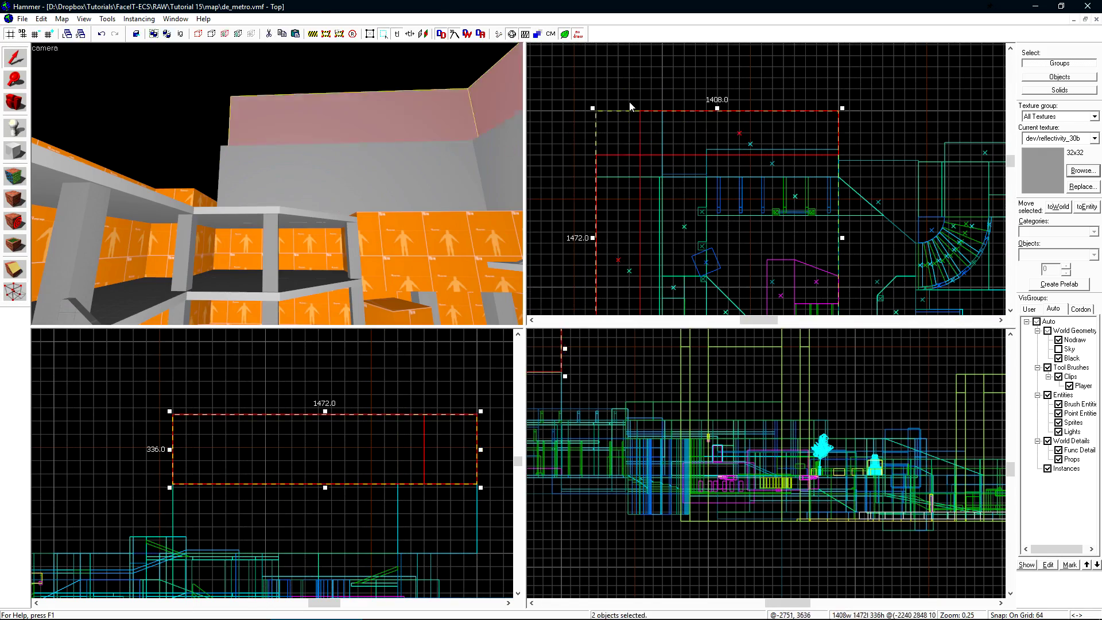
pyautogui.hotkey('shift', 's')
pyautogui.press('z')
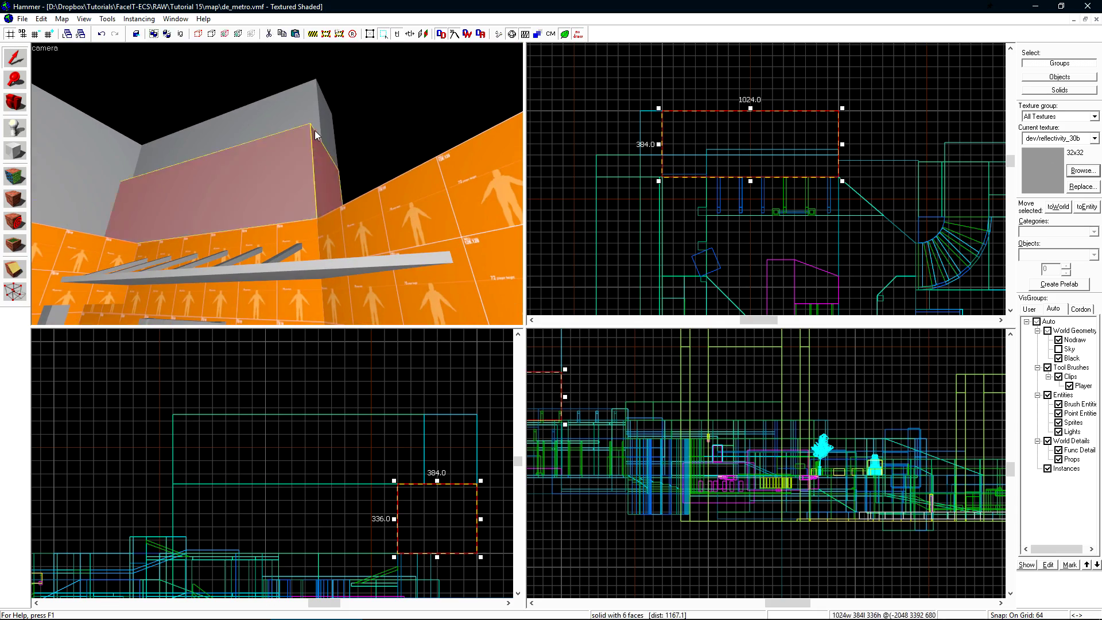
# - Cut the brush's corners with the Clipping tool on an 8-unit grid
pyautogui.click(314, 129)
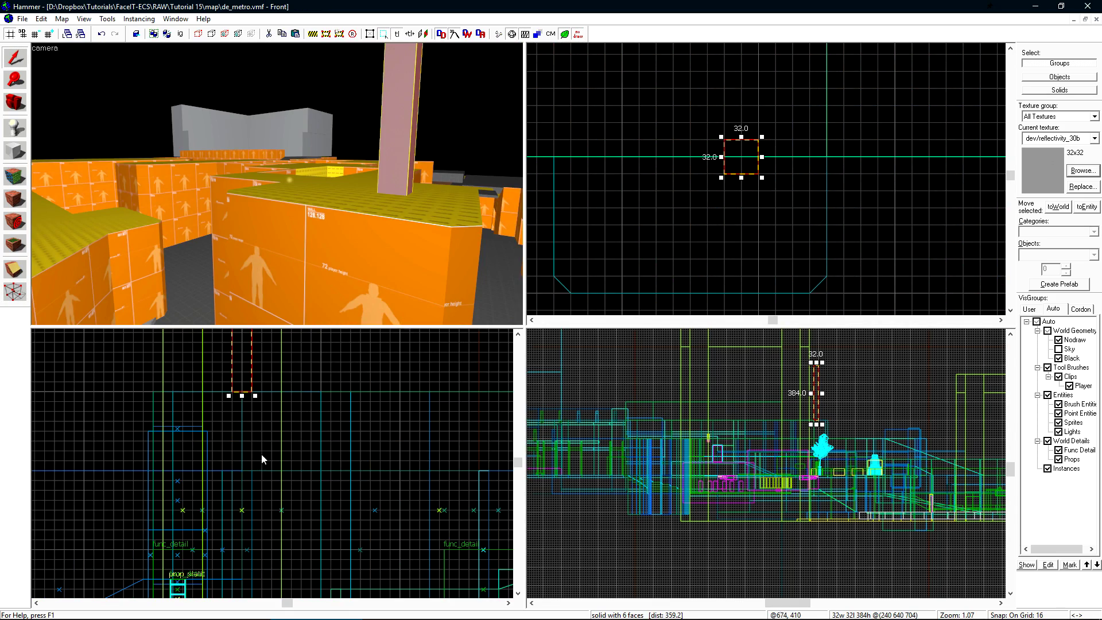
pyautogui.scroll(2, 261, 454)
pyautogui.scroll(3, 784, 174)
pyautogui.hotkey('shift', 'x')
pyautogui.press('[')
pyautogui.moveTo(694, 134); pyautogui.dragTo(724, 109)
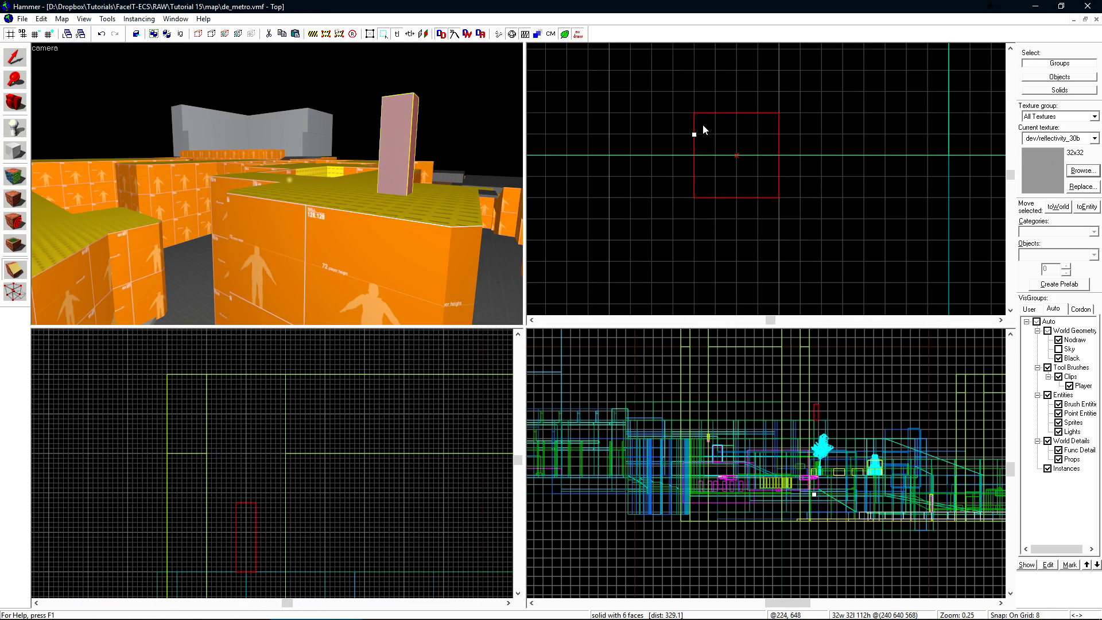
pyautogui.press('Return')
pyautogui.hotkey('shift', 's')
pyautogui.scroll(3, 271, 464)
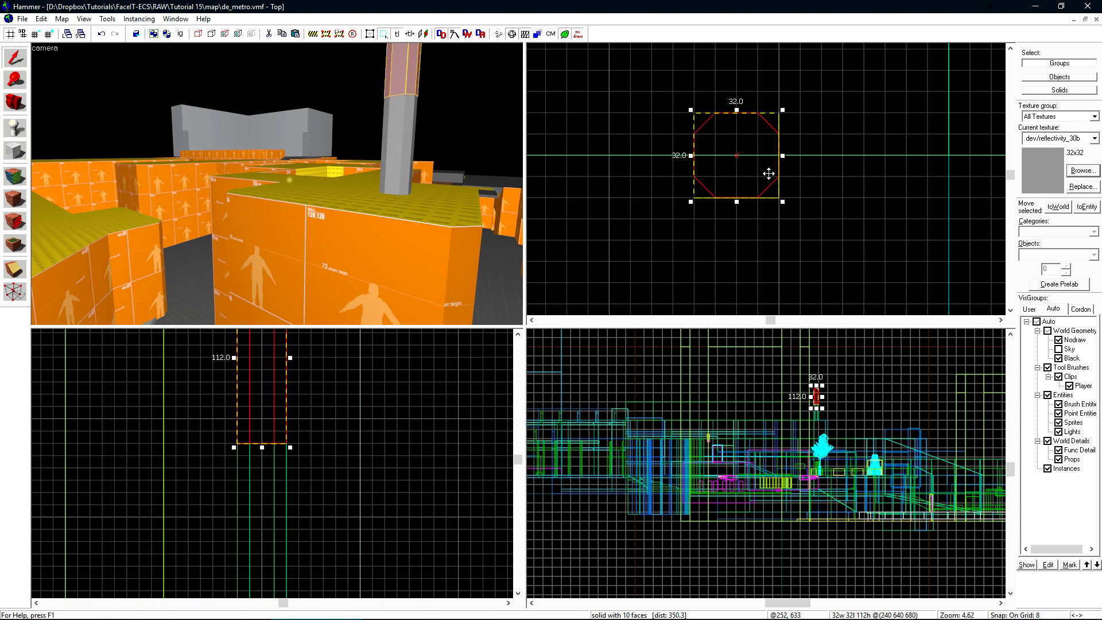
# - Halve the brush's width with a 0.5 Y scale in the Transform dialog
pyautogui.hotkey('ctrl', 'm')
pyautogui.write('.5')
pyautogui.press('Return')
pyautogui.scroll(-3, 276, 413)
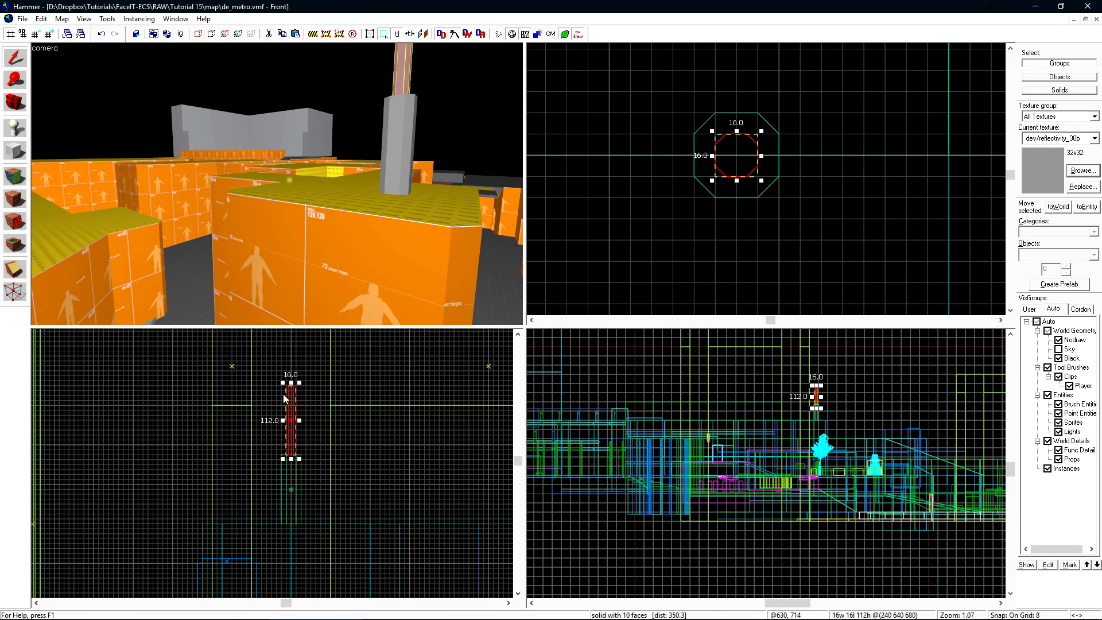
pyautogui.scroll(3, 288, 381)
pyautogui.hotkey('ctrl', 'm')
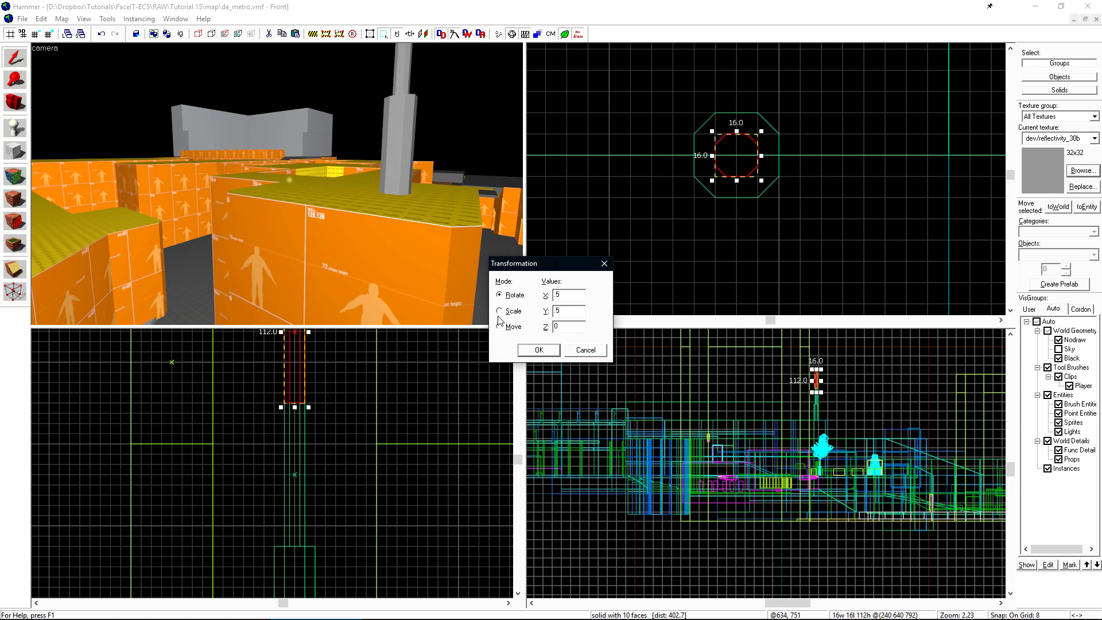
pyautogui.press('Escape')
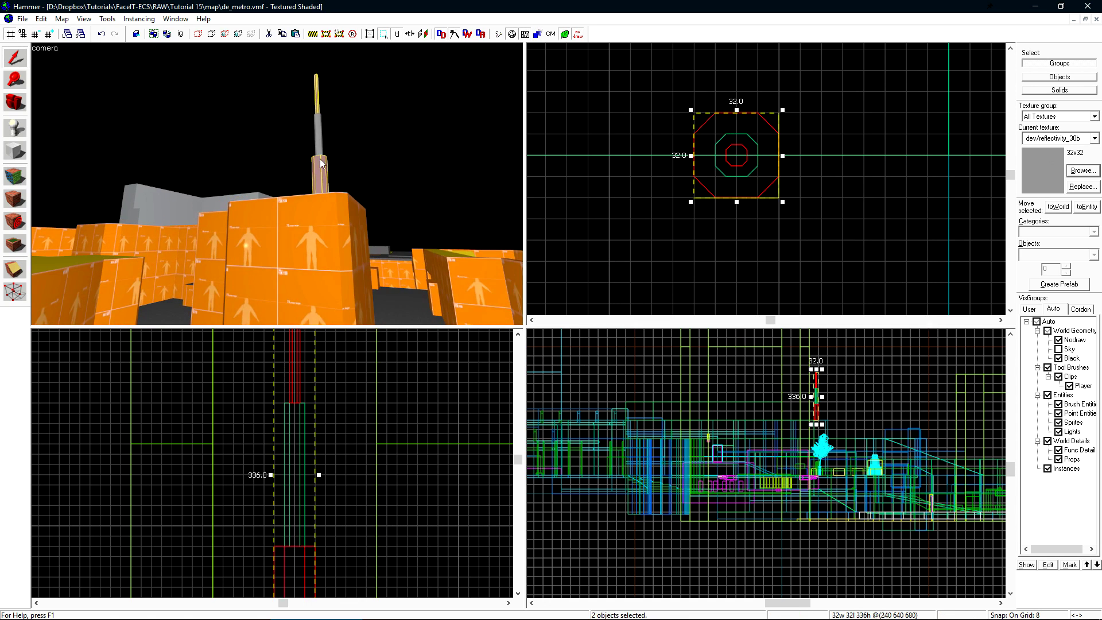
# - In the maximized 3D view, select the brick wall, the 10-object group and three grey towers
pyautogui.hotkey('shift', 'z')
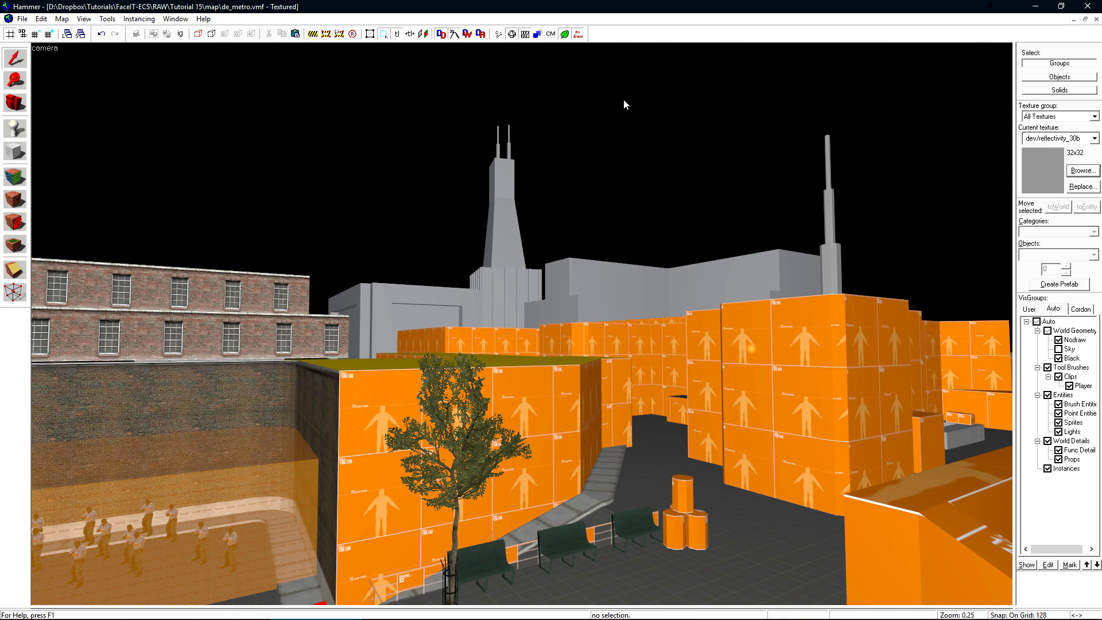
pyautogui.press('z')
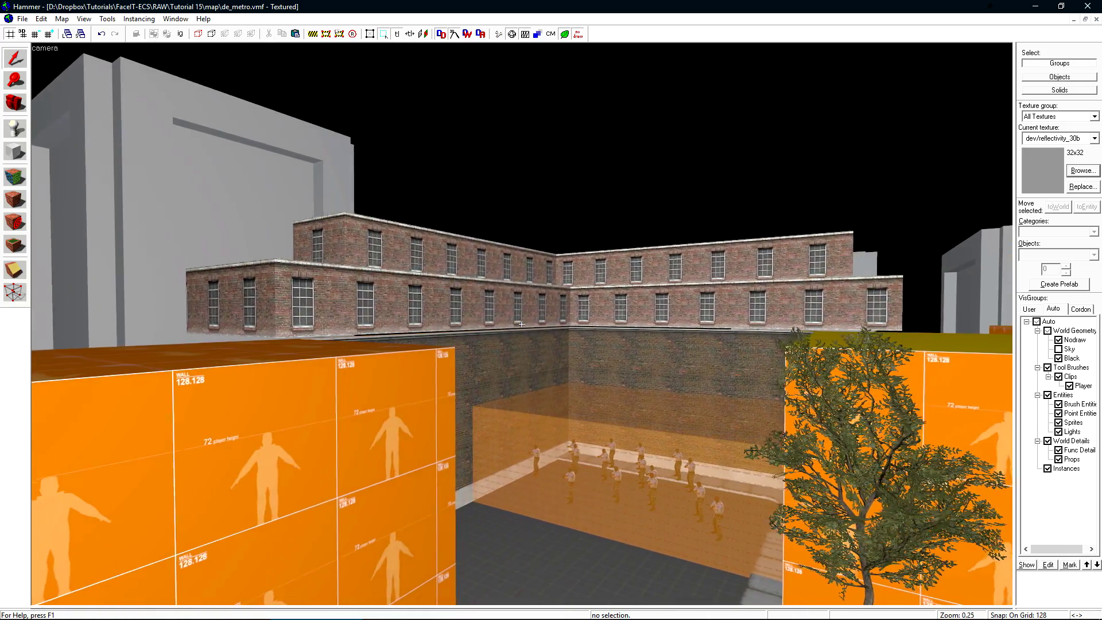
pyautogui.press('z')
pyautogui.click(465, 310)
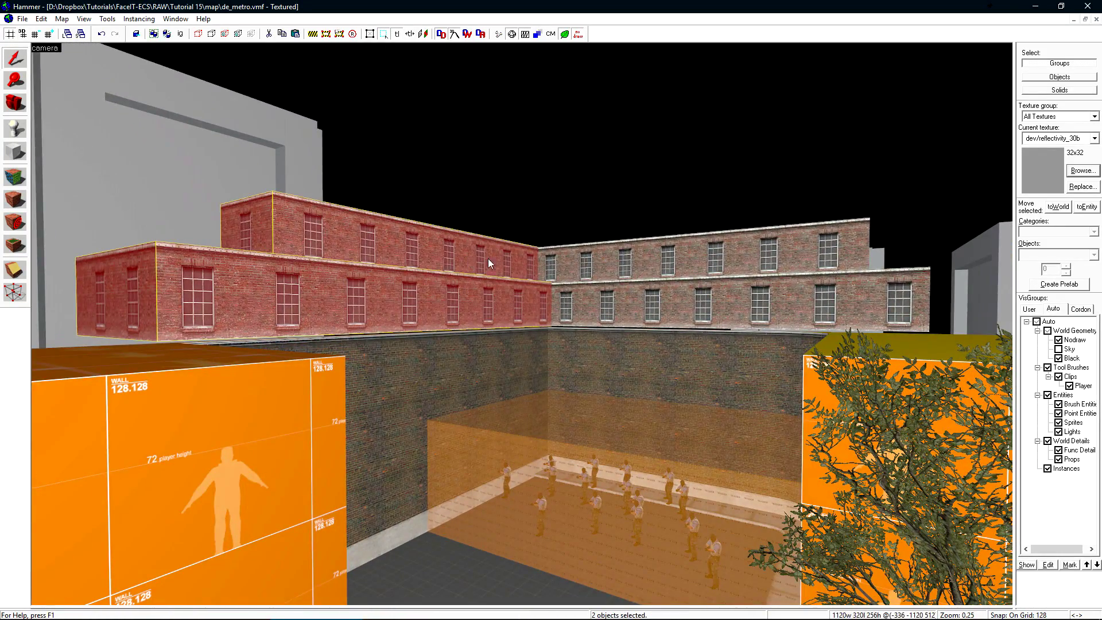
pyautogui.press('z')
pyautogui.press('z')
pyautogui.click(510, 263)
pyautogui.press('z')
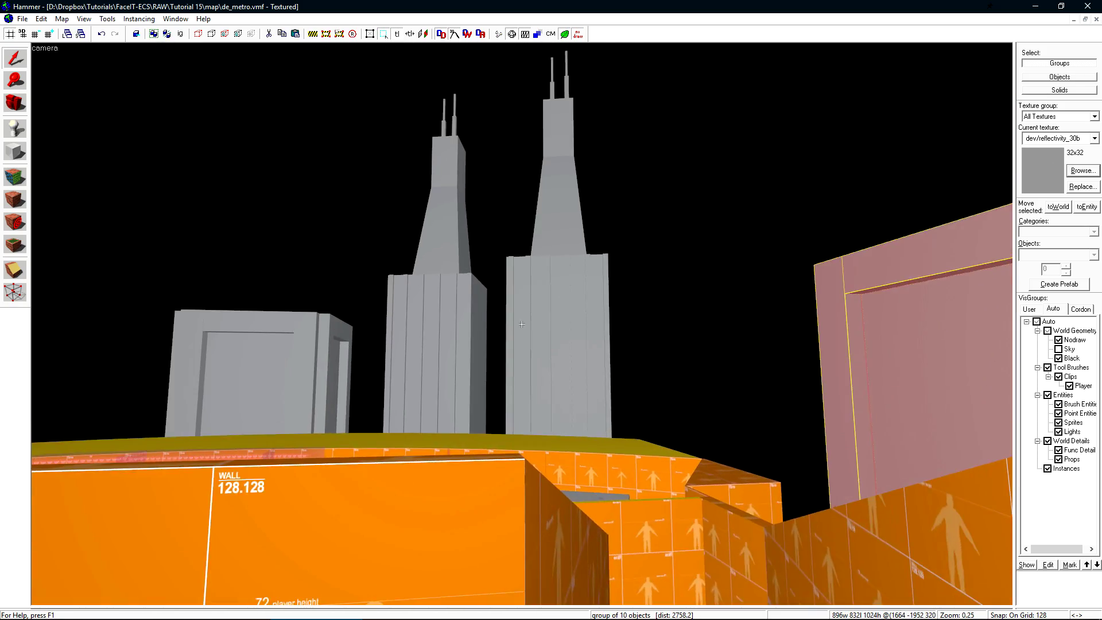
pyautogui.press('z')
pyautogui.click(531, 328)
pyautogui.click(455, 363)
pyautogui.keyDown('ctrl'); pyautogui.click(373, 388); pyautogui.keyUp('ctrl')
pyautogui.press('z')
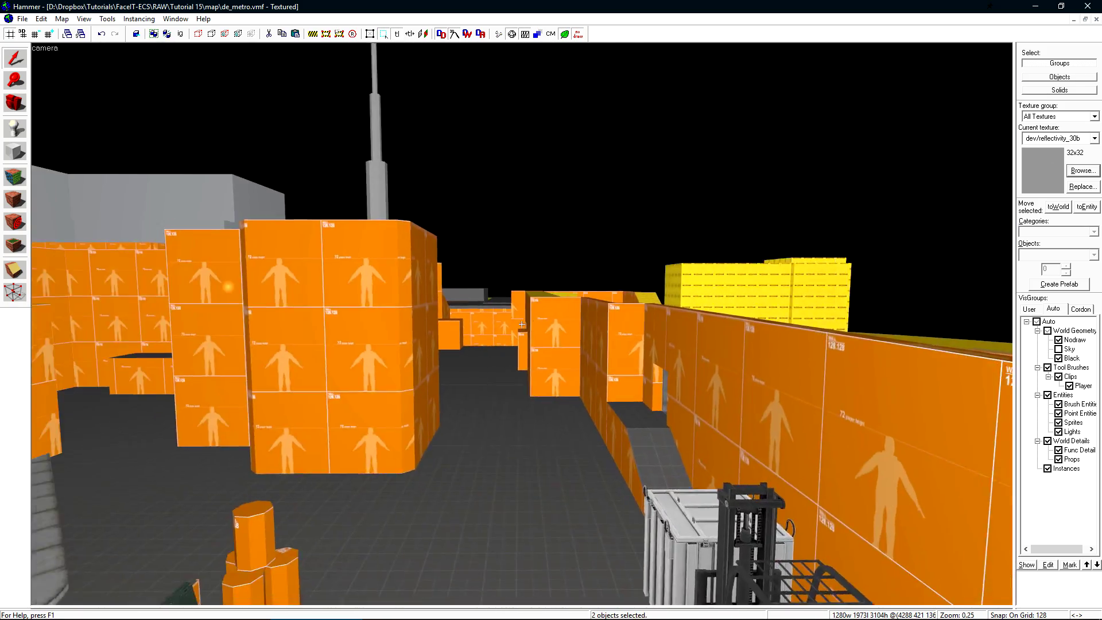
# - Fly into the map and add the tall, upper, left and right grey walls to the selection
pyautogui.press('w')
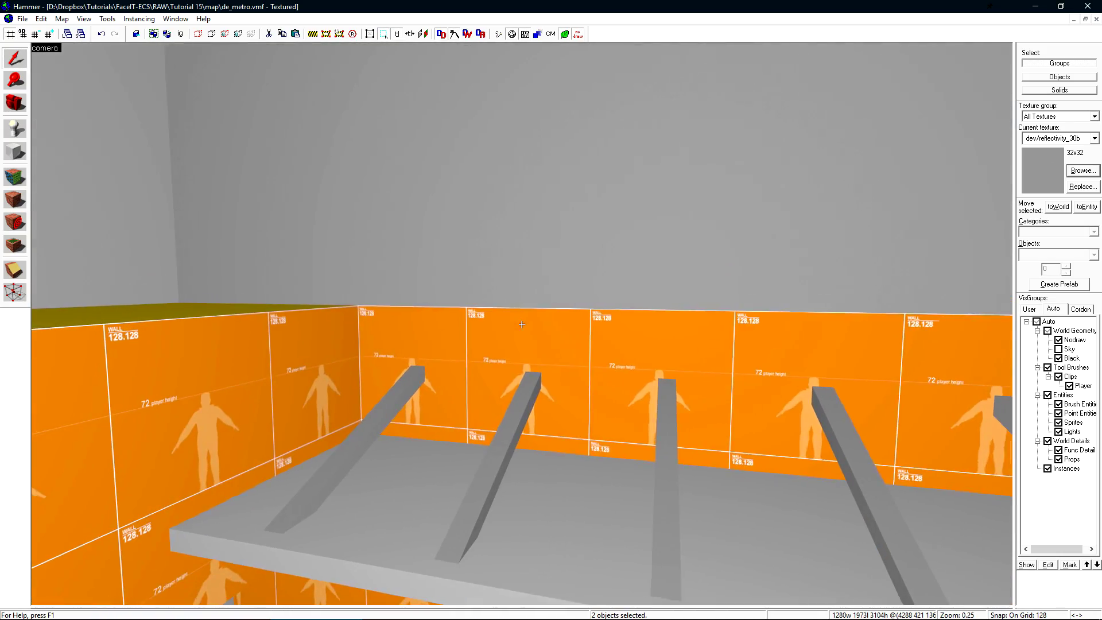
pyautogui.press('z')
pyautogui.click(534, 301)
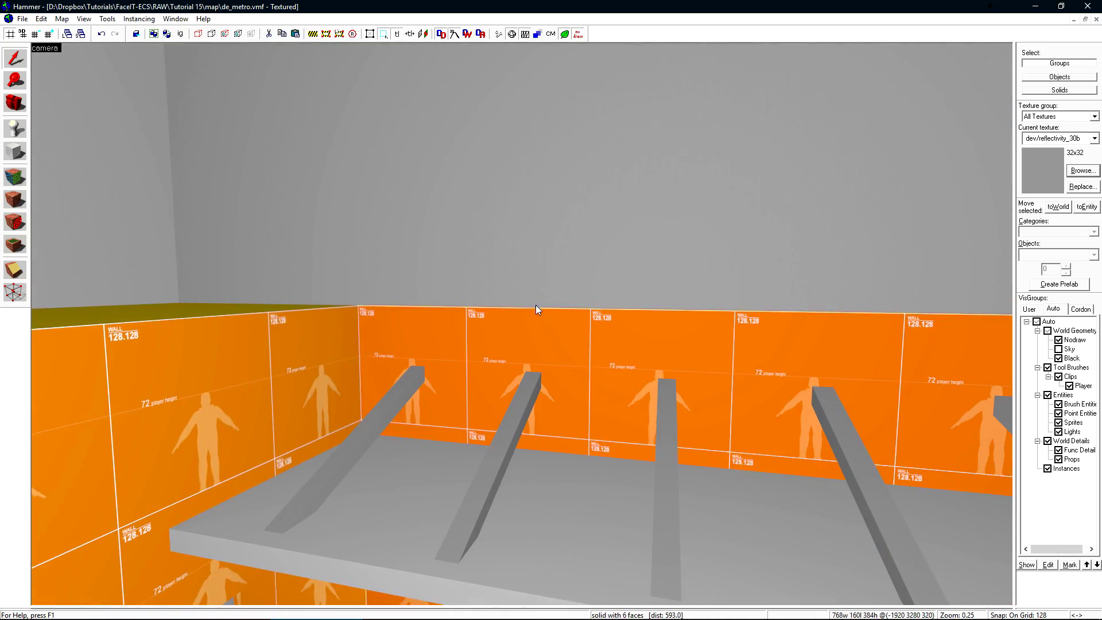
pyautogui.press('z')
pyautogui.press('z')
pyautogui.keyDown('ctrl'); pyautogui.click(469, 194); pyautogui.keyUp('ctrl')
pyautogui.keyDown('ctrl'); pyautogui.click(263, 296); pyautogui.keyUp('ctrl')
pyautogui.press('z')
pyautogui.press('w')
pyautogui.press('z')
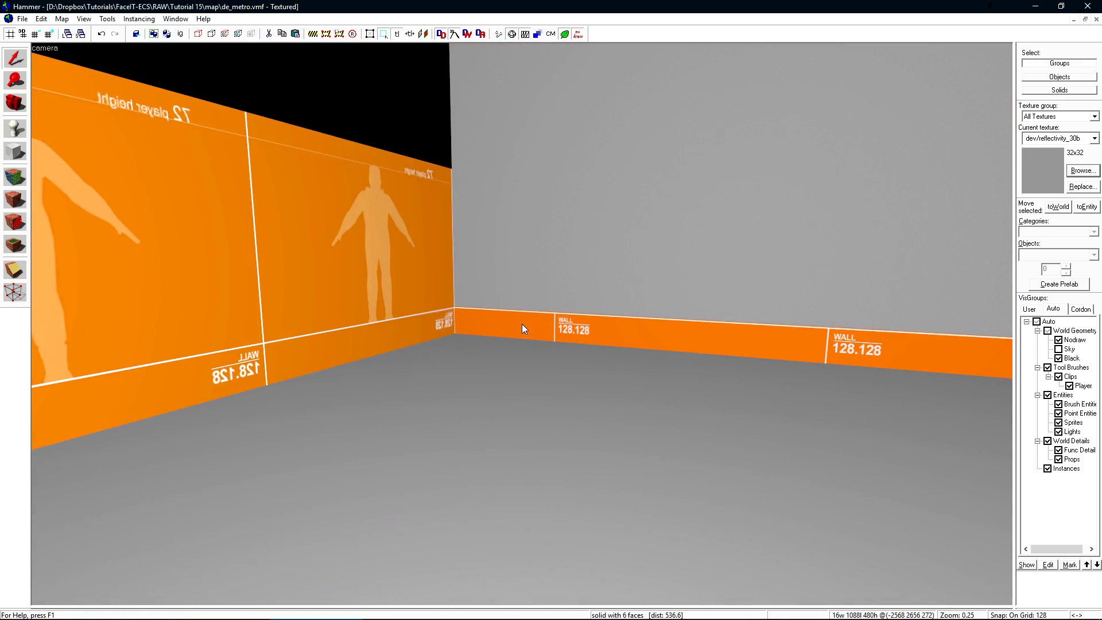
pyautogui.click(542, 252)
pyautogui.press('z')
pyautogui.press('s')
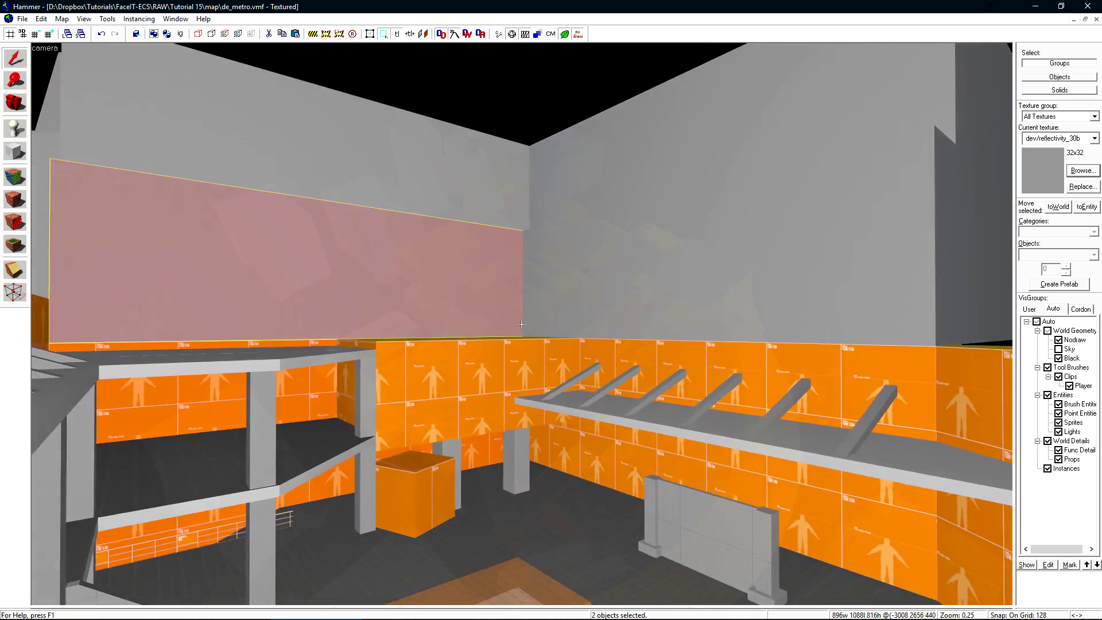
pyautogui.press('z')
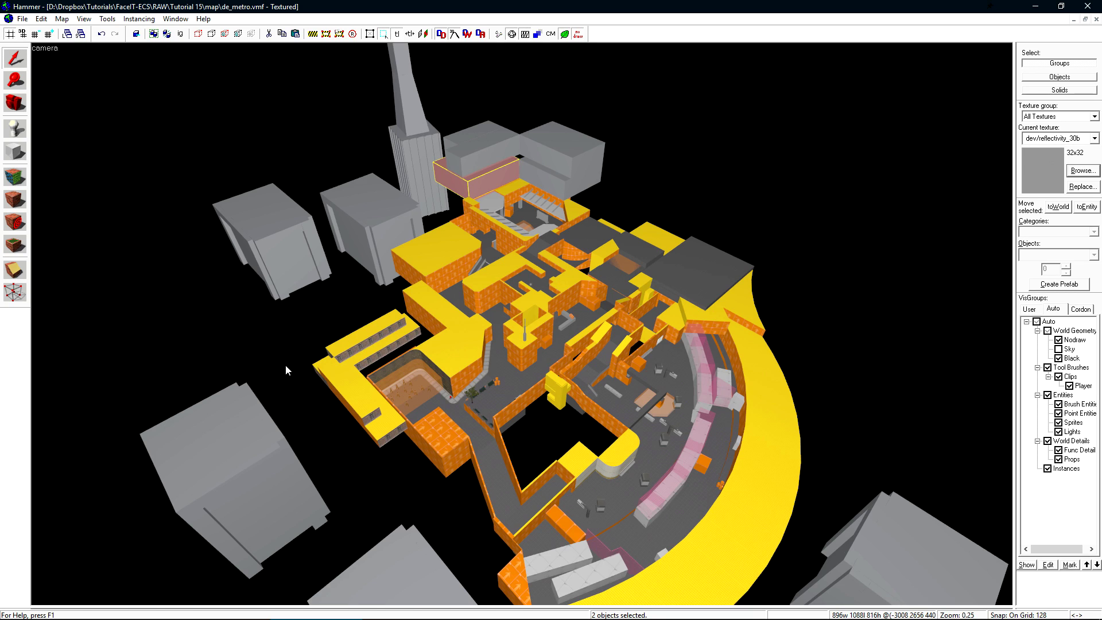
# - Add the remaining grey blocks, tall tower and right-hand structure, then group all 18 objects
pyautogui.click(256, 467)
pyautogui.keyDown('ctrl'); pyautogui.click(270, 252); pyautogui.keyUp('ctrl')
pyautogui.keyDown('ctrl'); pyautogui.click(367, 236); pyautogui.keyUp('ctrl')
pyautogui.keyDown('ctrl'); pyautogui.click(416, 172); pyautogui.keyUp('ctrl')
pyautogui.keyDown('ctrl'); pyautogui.click(489, 164); pyautogui.keyUp('ctrl')
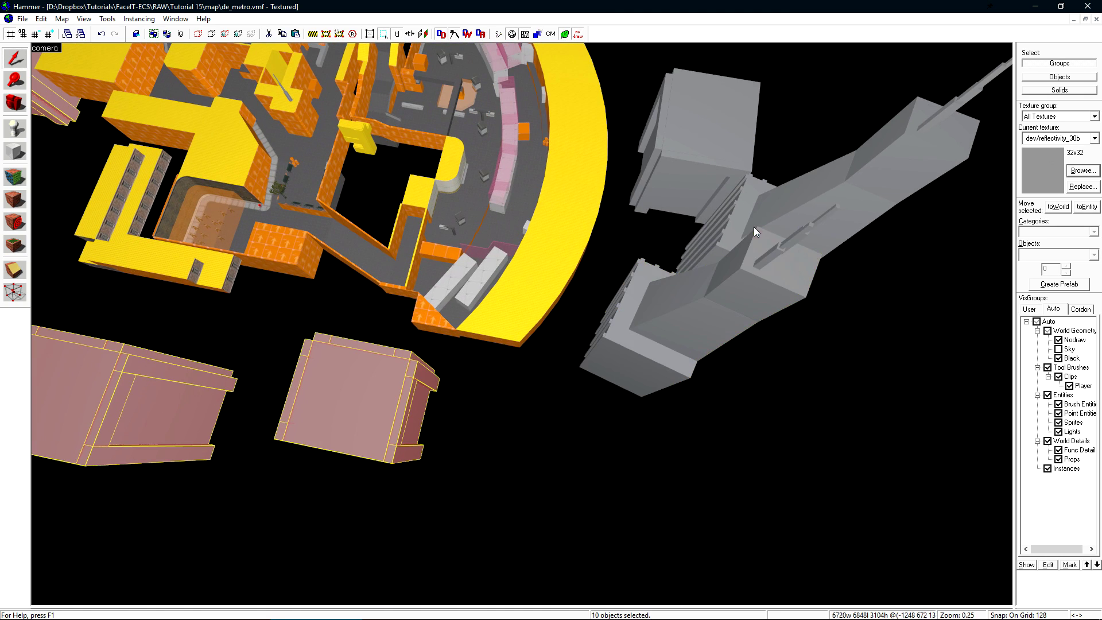
pyautogui.keyDown('ctrl'); pyautogui.click(752, 226); pyautogui.keyUp('ctrl')
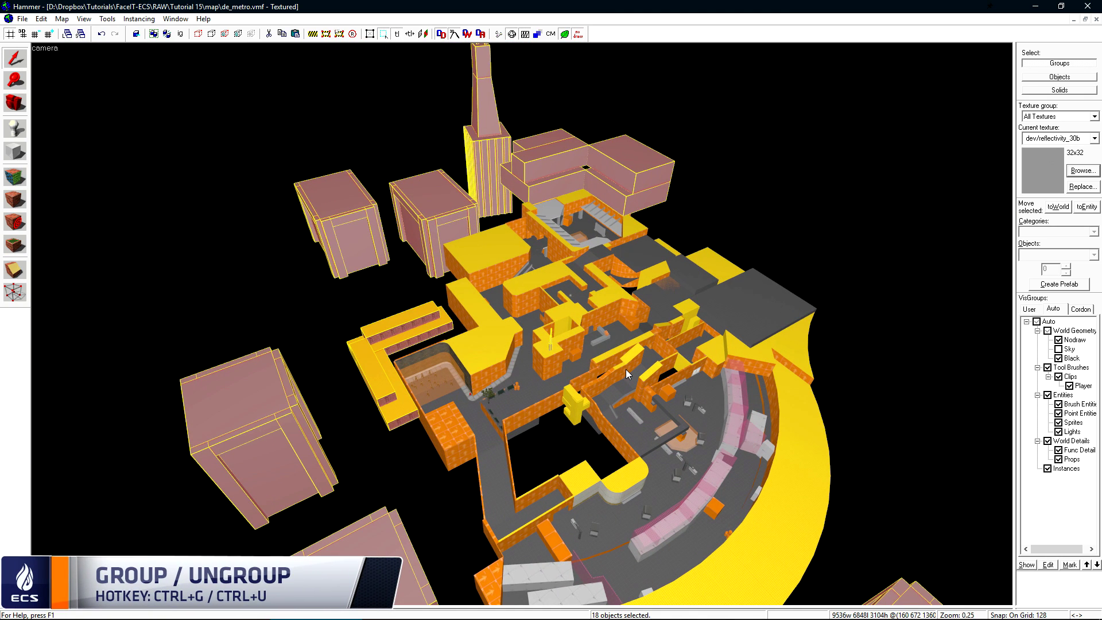
pyautogui.hotkey('ctrl', 'g')
pyautogui.click(377, 282)
pyautogui.click(392, 319)
# - Restore the four-view layout, clear the selection, and uncheck the Auto visgroup
pyautogui.press('z')
pyautogui.press('z')
pyautogui.hotkey('shift', 'z')
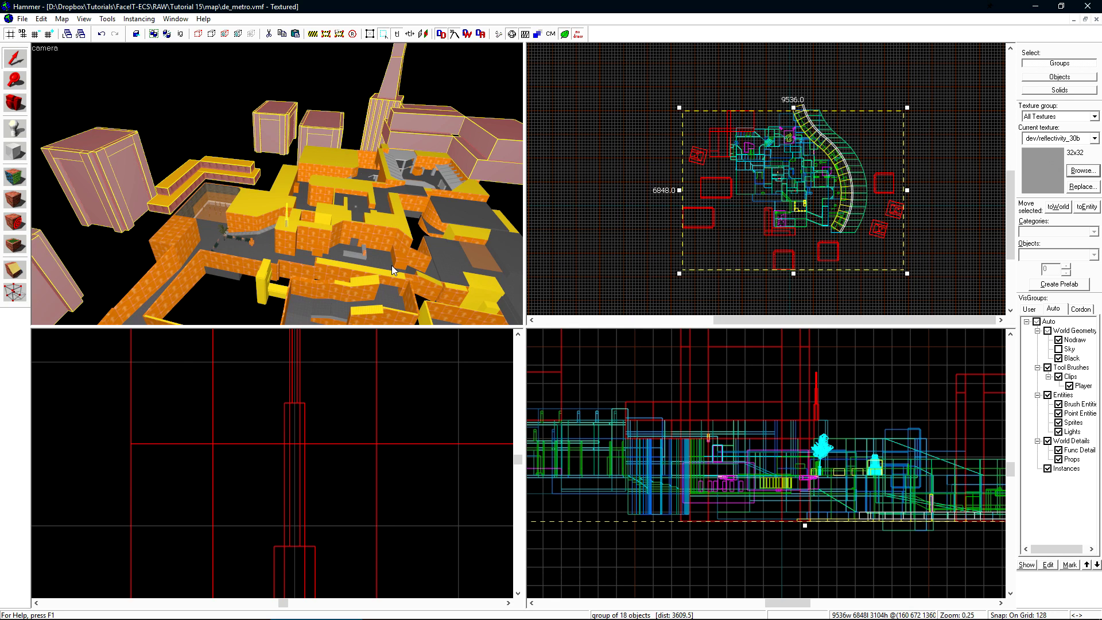
pyautogui.click(626, 160)
pyautogui.scroll(-6, 625, 160)
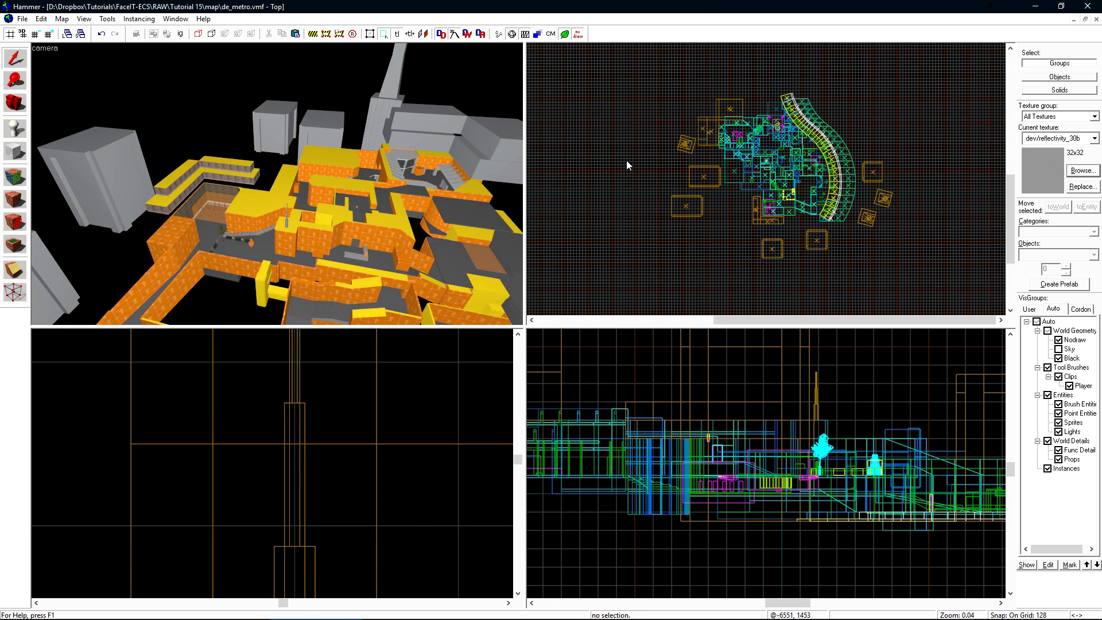
pyautogui.click(1036, 322)
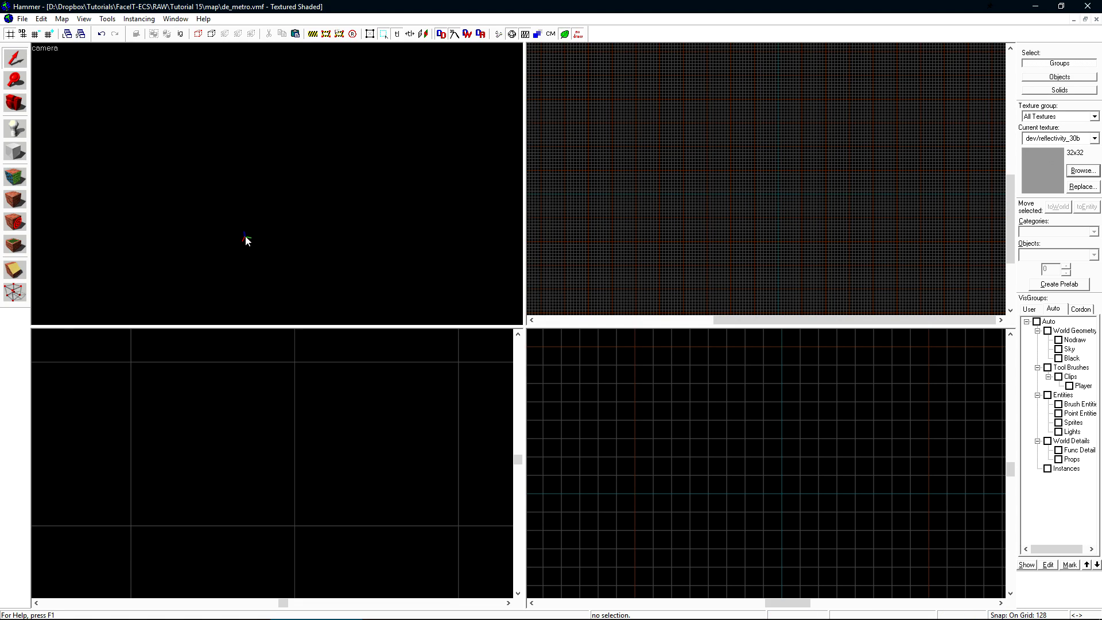
pyautogui.scroll(4, 792, 201)
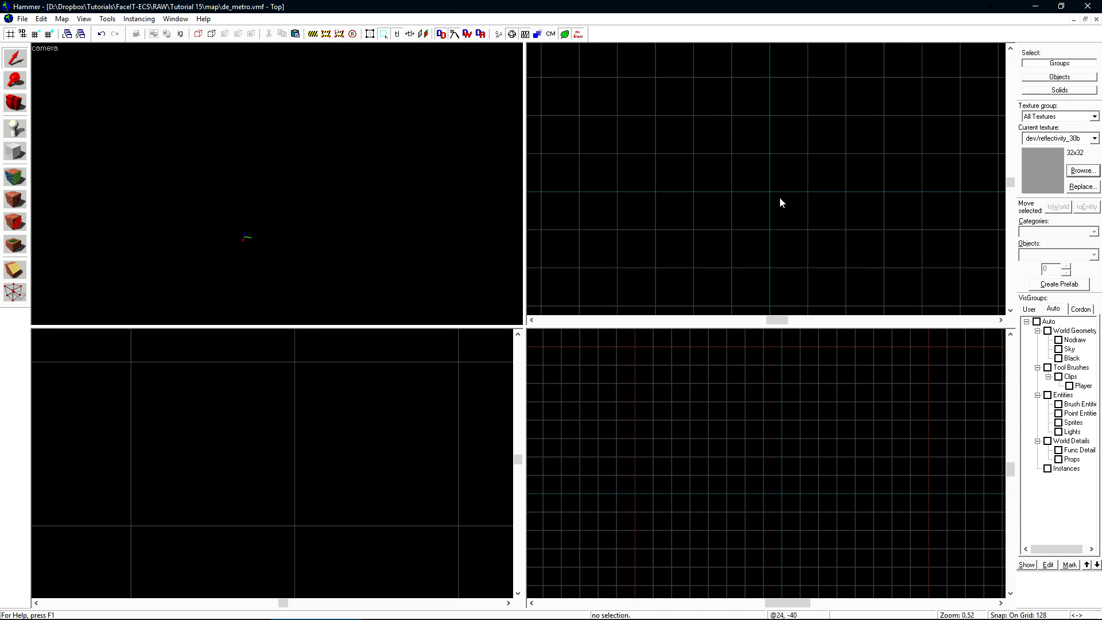
# - Place an info_player_terrorist entity at the map origin using the Entity tool in the Top view
pyautogui.hotkey('shift', 'e')
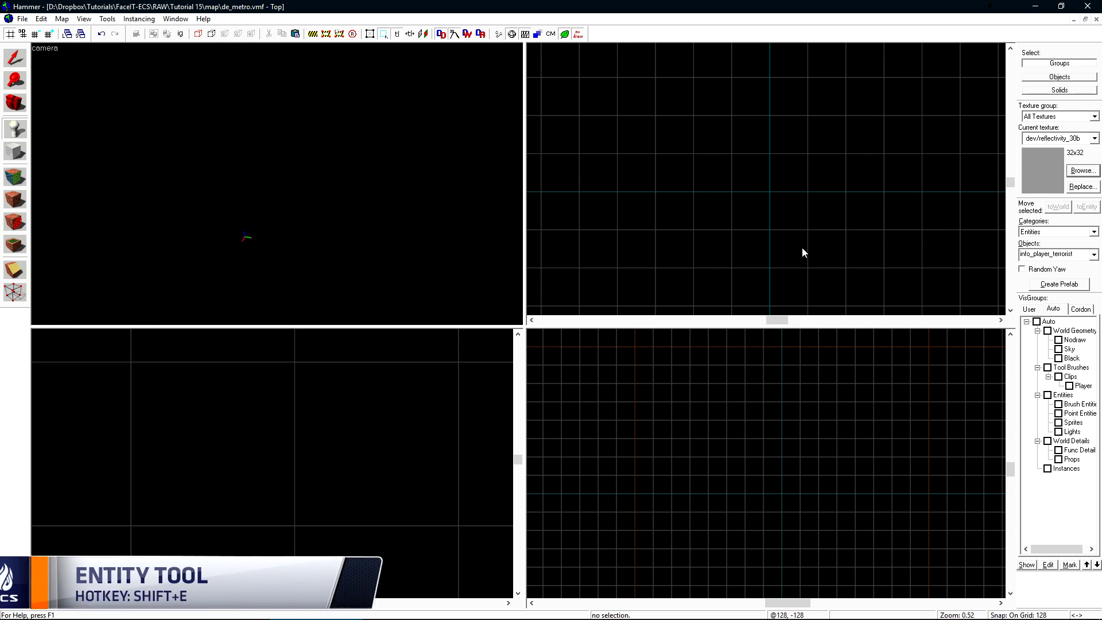
pyautogui.click(770, 192)
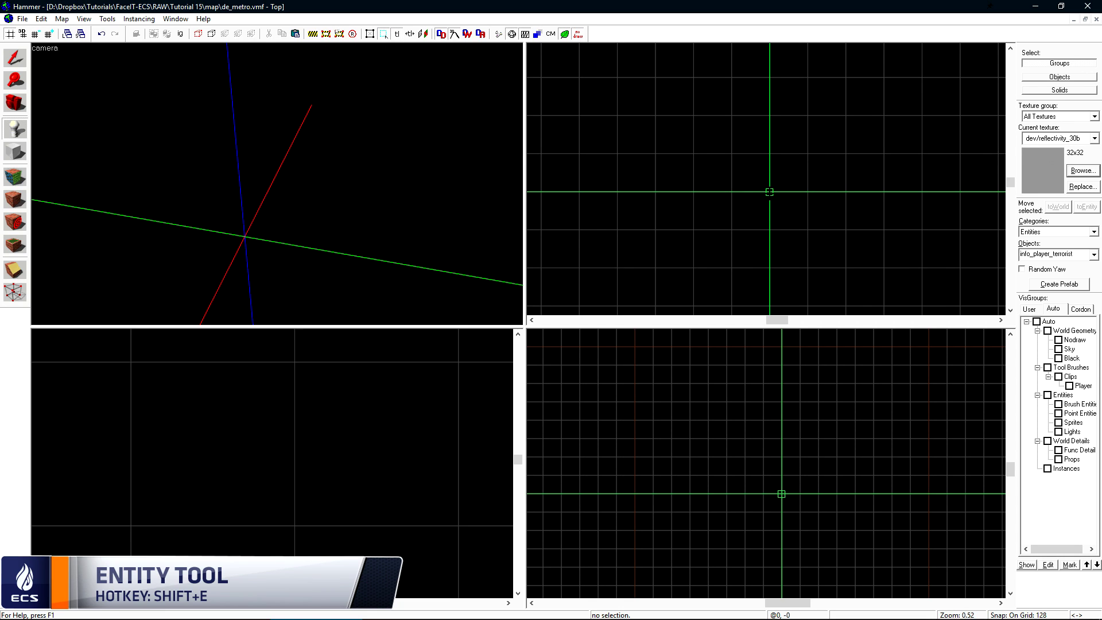
pyautogui.rightClick(771, 194)
pyautogui.click(812, 201)
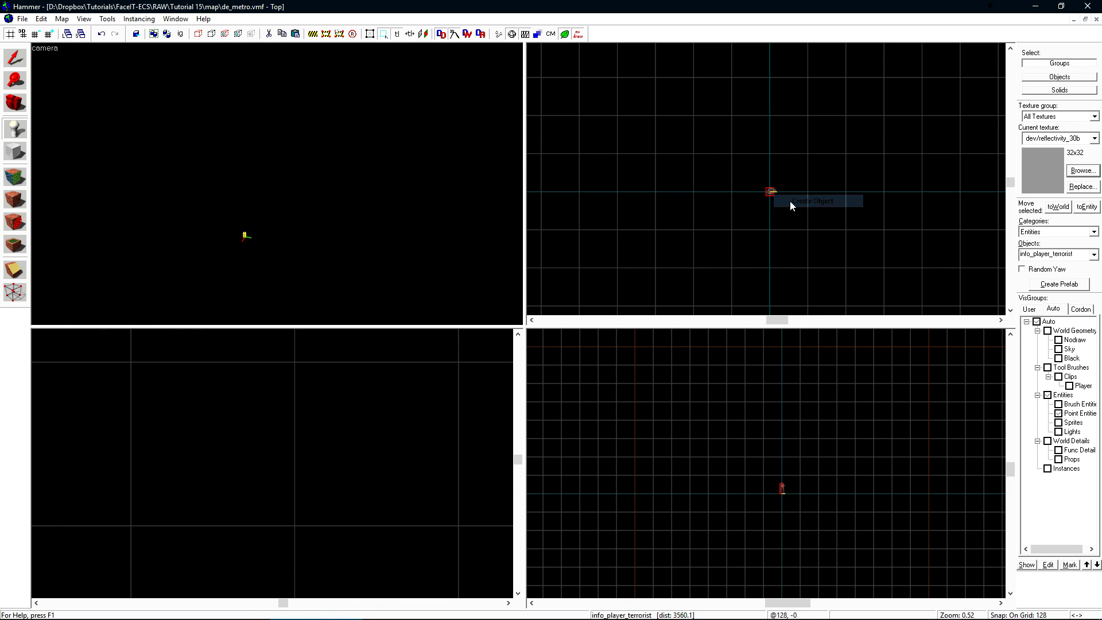
pyautogui.scroll(8, 783, 503)
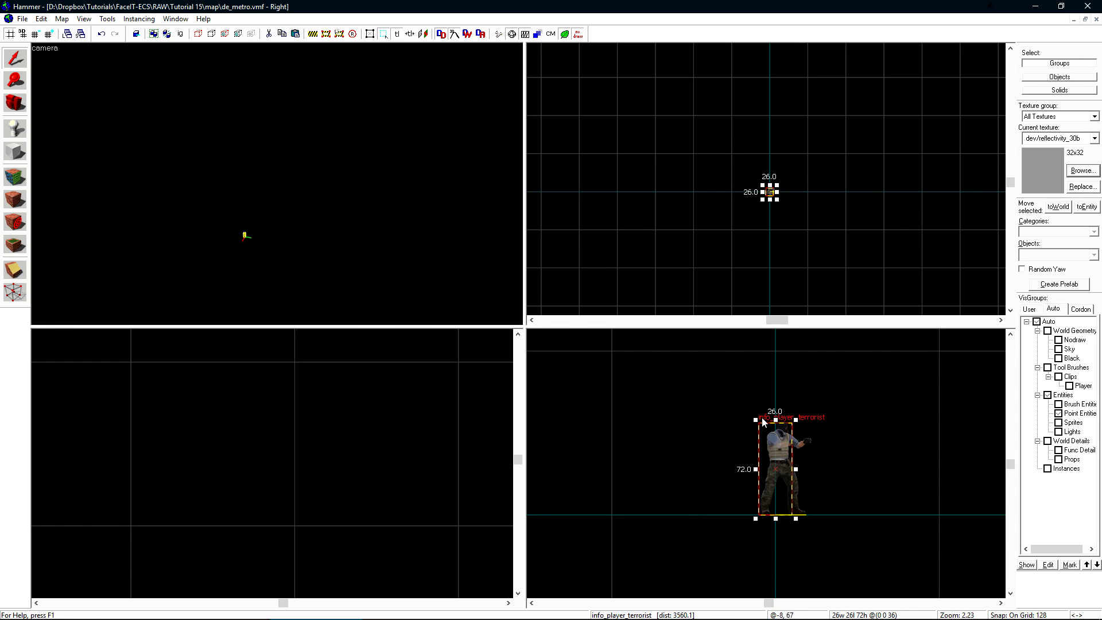
# - Change the new entity's class from info_player_terrorist to sky_camera in its properties
pyautogui.doubleClick(779, 447)
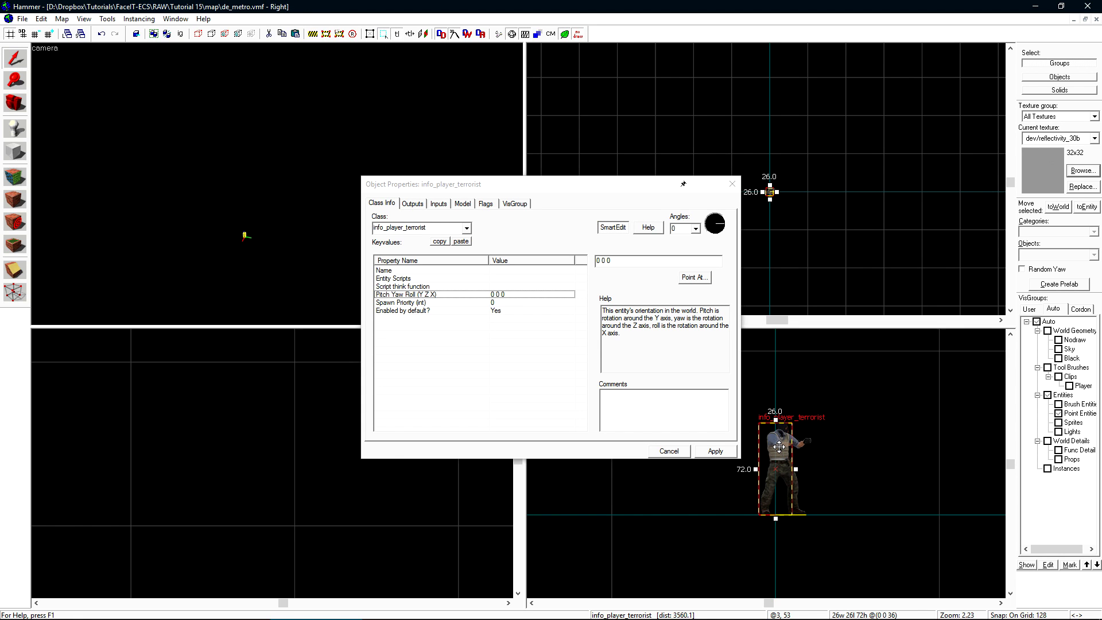
pyautogui.click(435, 228)
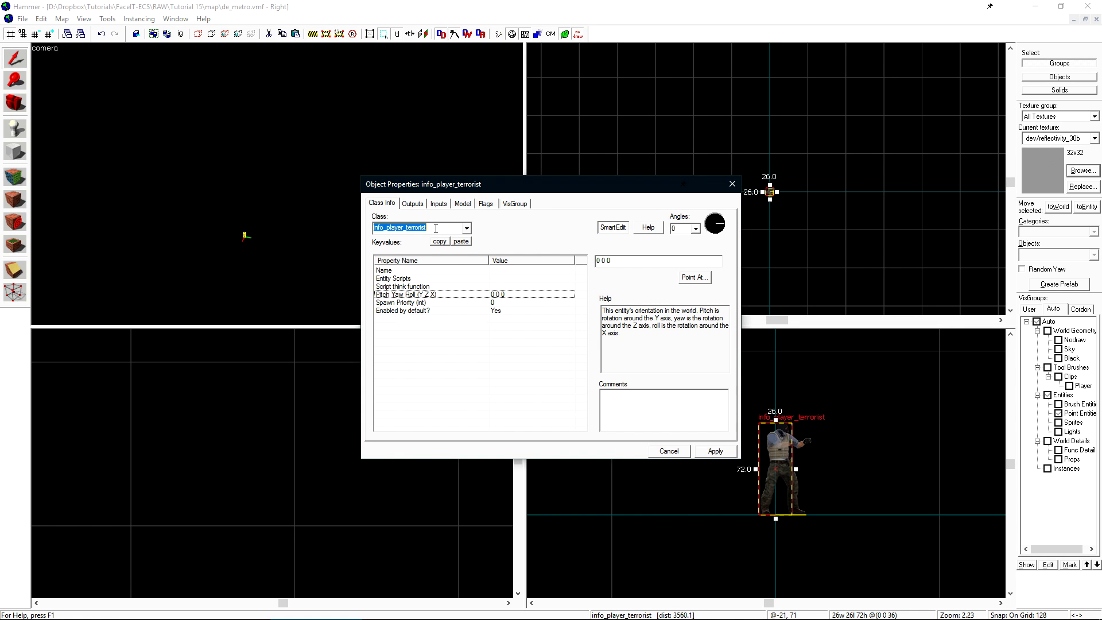
pyautogui.write('sky')
pyautogui.press('Down')
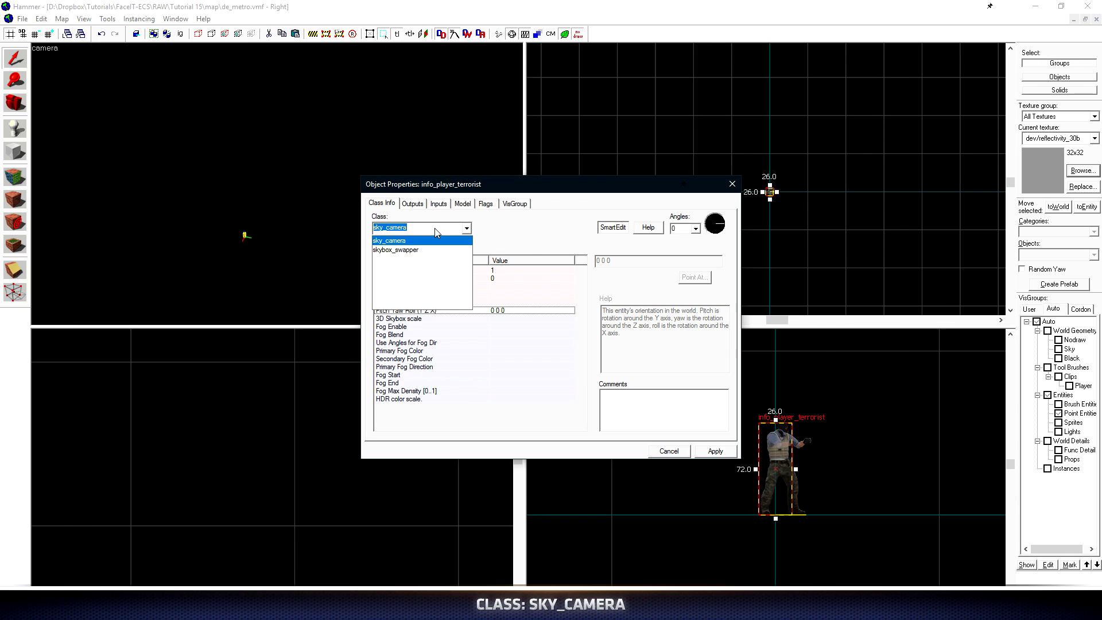
pyautogui.press('Return')
pyautogui.press('Return')
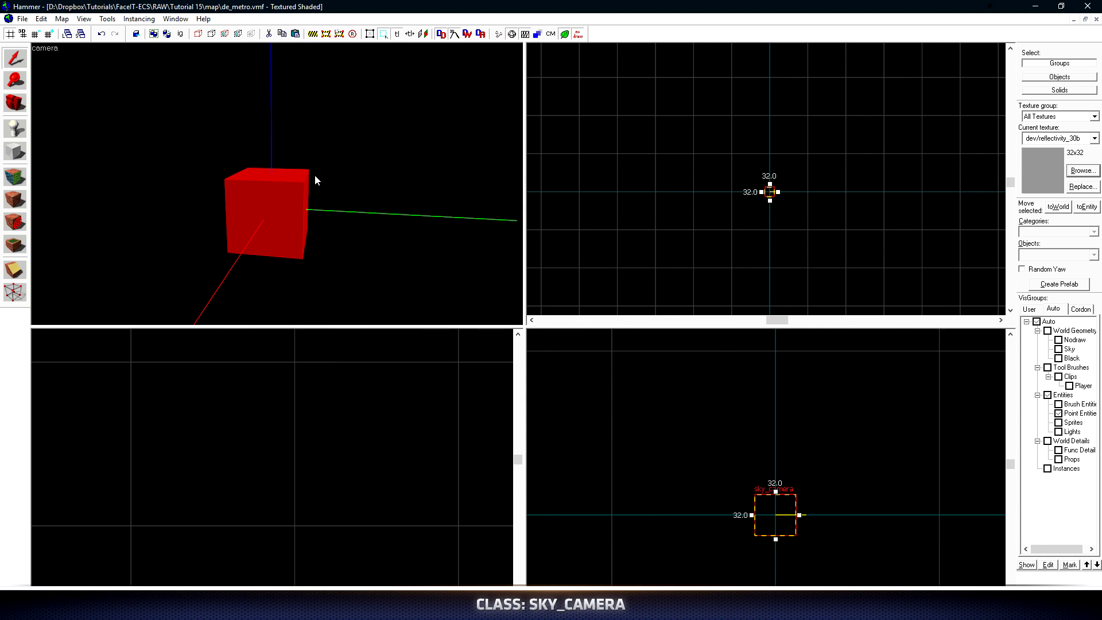
# - Show all visgroups again, select the sky_camera entity, and pull the 3D view back
pyautogui.click(1036, 322)
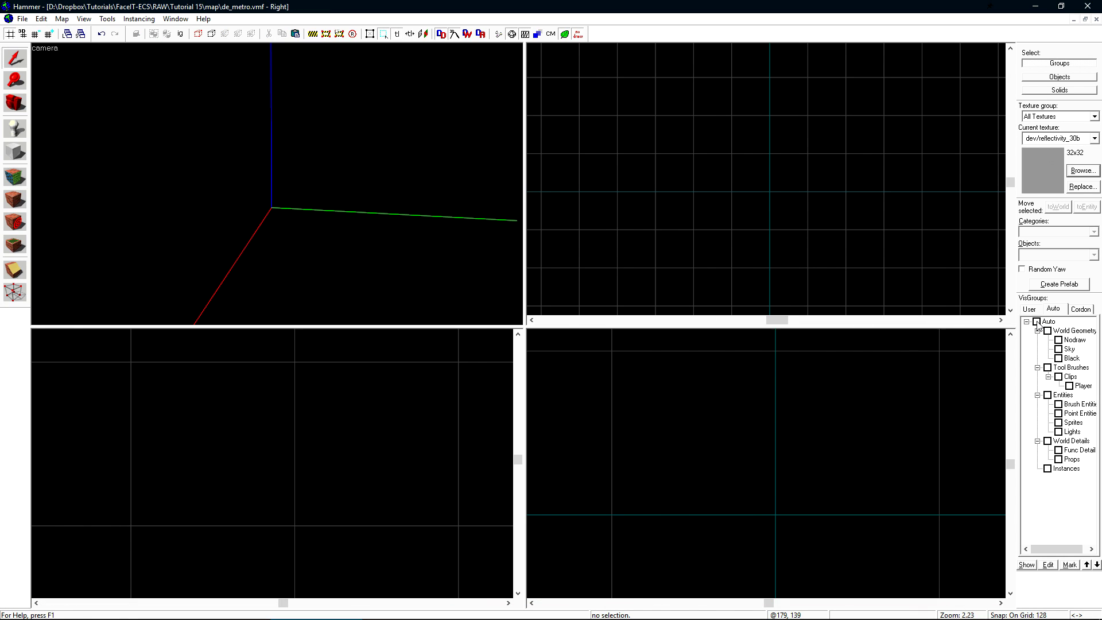
pyautogui.click(1036, 322)
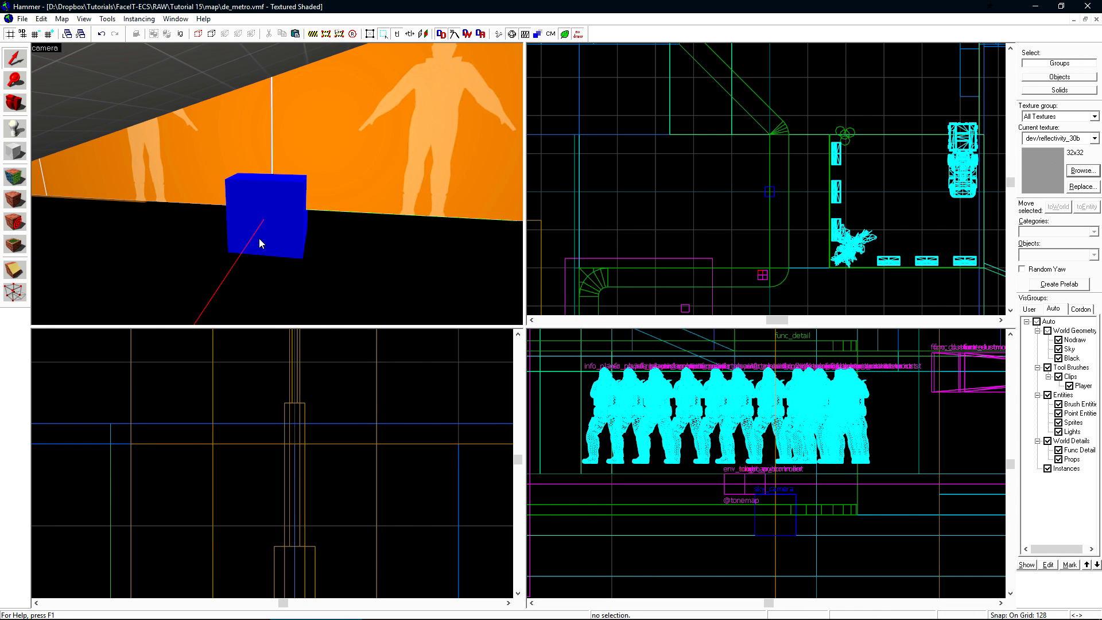
pyautogui.click(275, 221)
pyautogui.press('z')
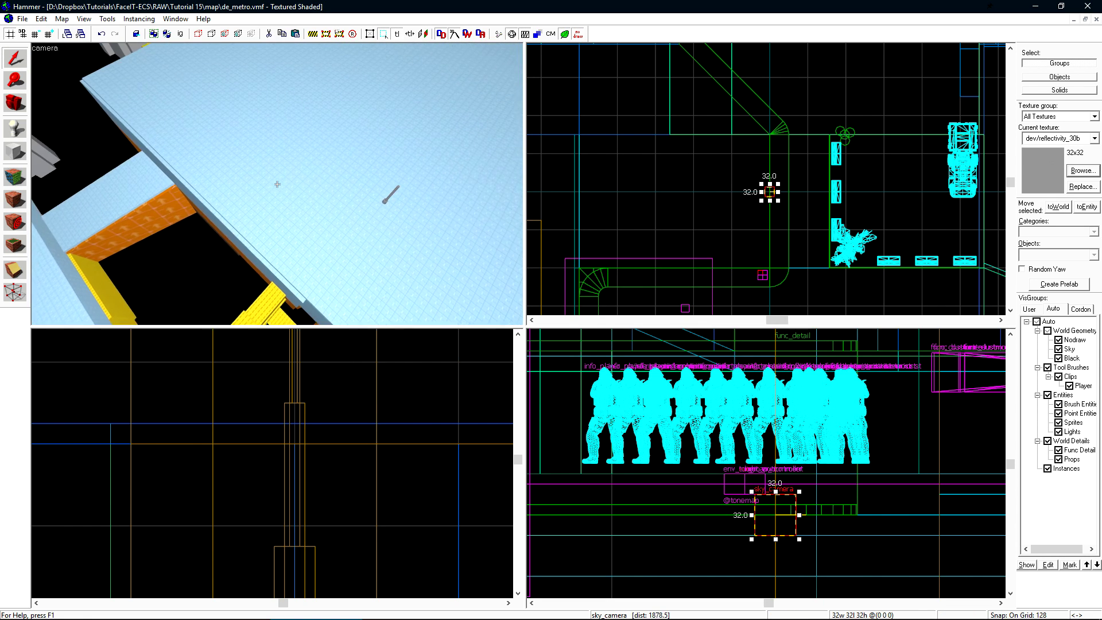
pyautogui.press('s')
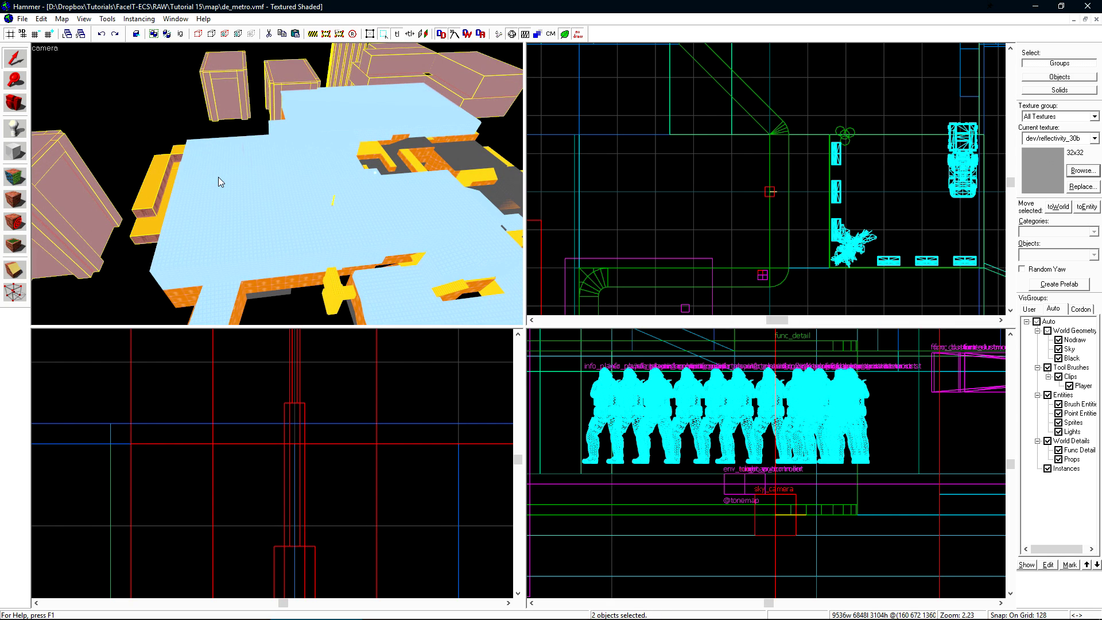
# - Turn on scale texture locking and enter a 0.0625 scale in the Transform dialog
pyautogui.click(411, 34)
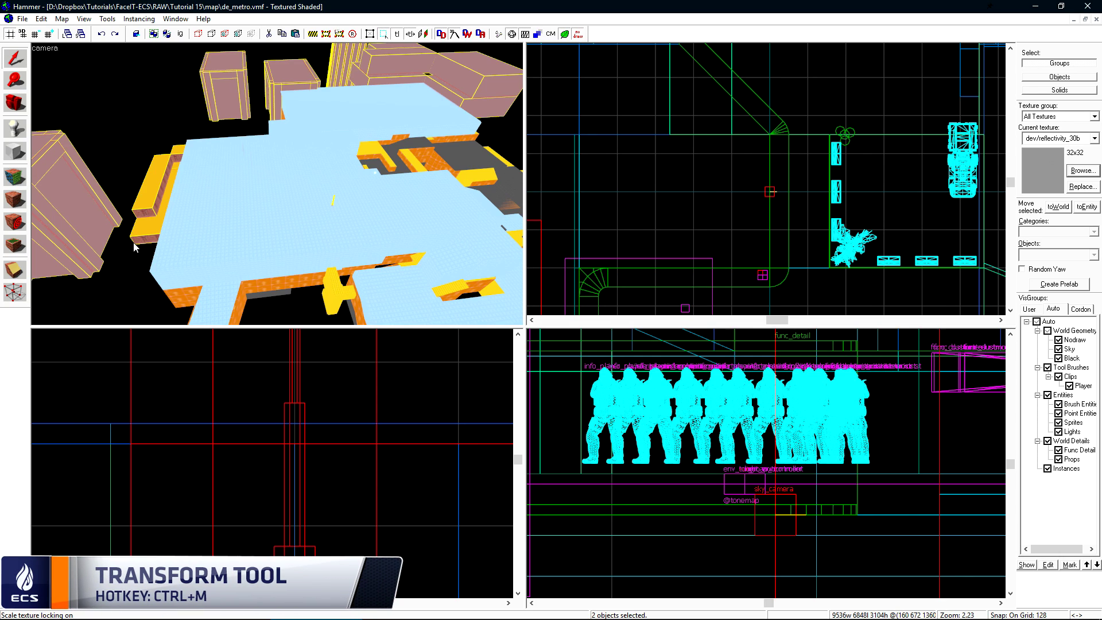
pyautogui.hotkey('ctrl', 'm')
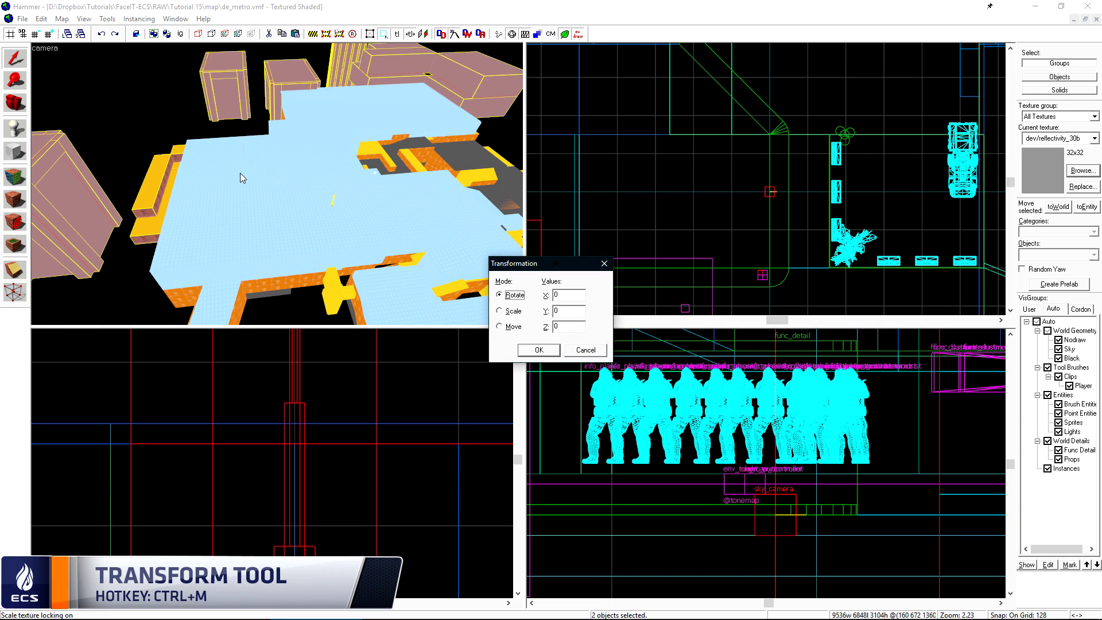
pyautogui.click(520, 317)
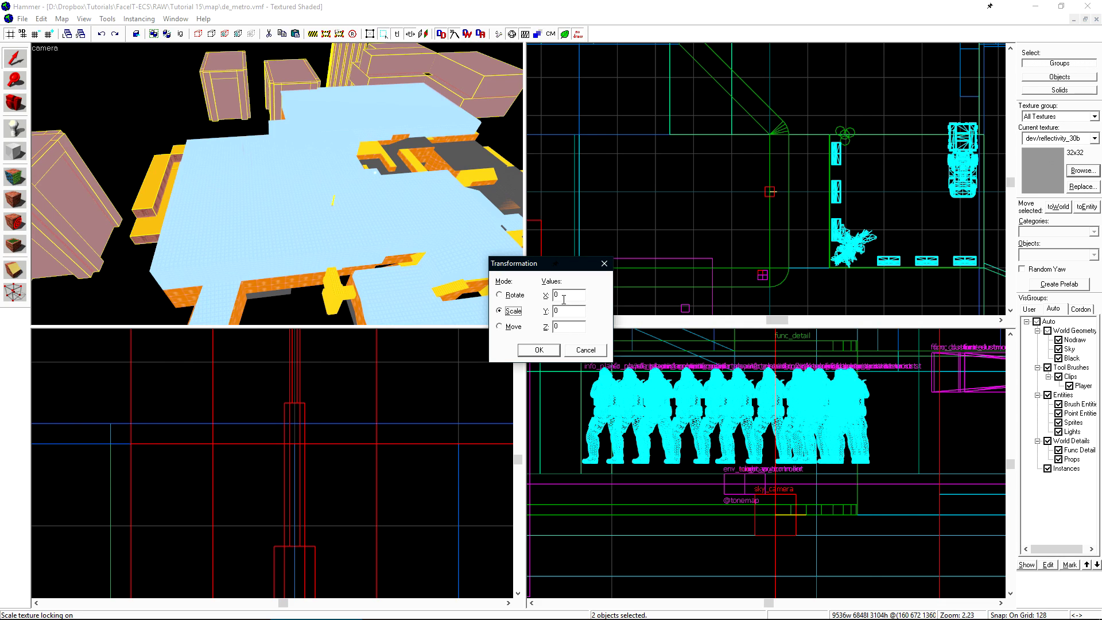
pyautogui.press('Tab')
pyautogui.write('.')
pyautogui.write('.062')
# - Apply the one-sixteenth scale and move the miniature city to the map's lower-left corner
pyautogui.click(548, 350)
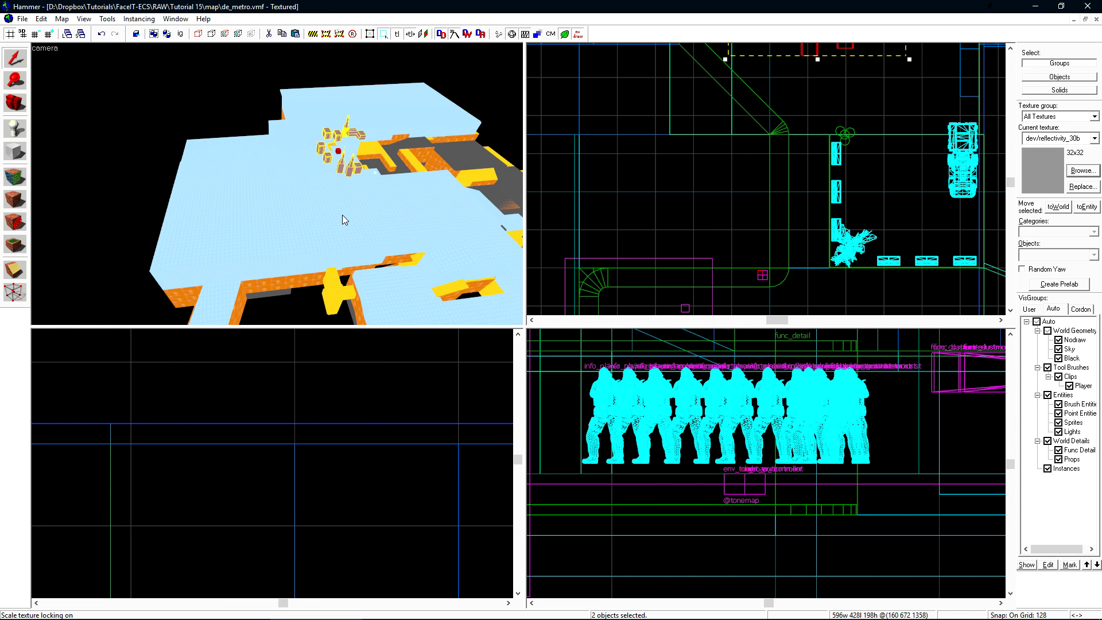
pyautogui.scroll(-10, 776, 179)
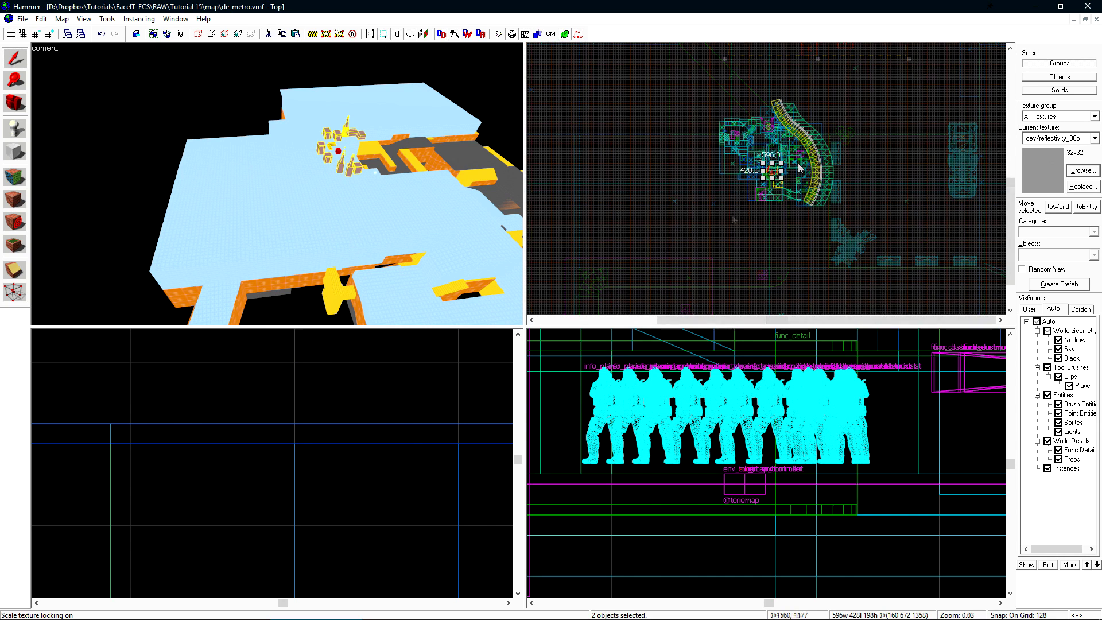
pyautogui.moveTo(775, 179); pyautogui.dragTo(588, 303)
pyautogui.press('z')
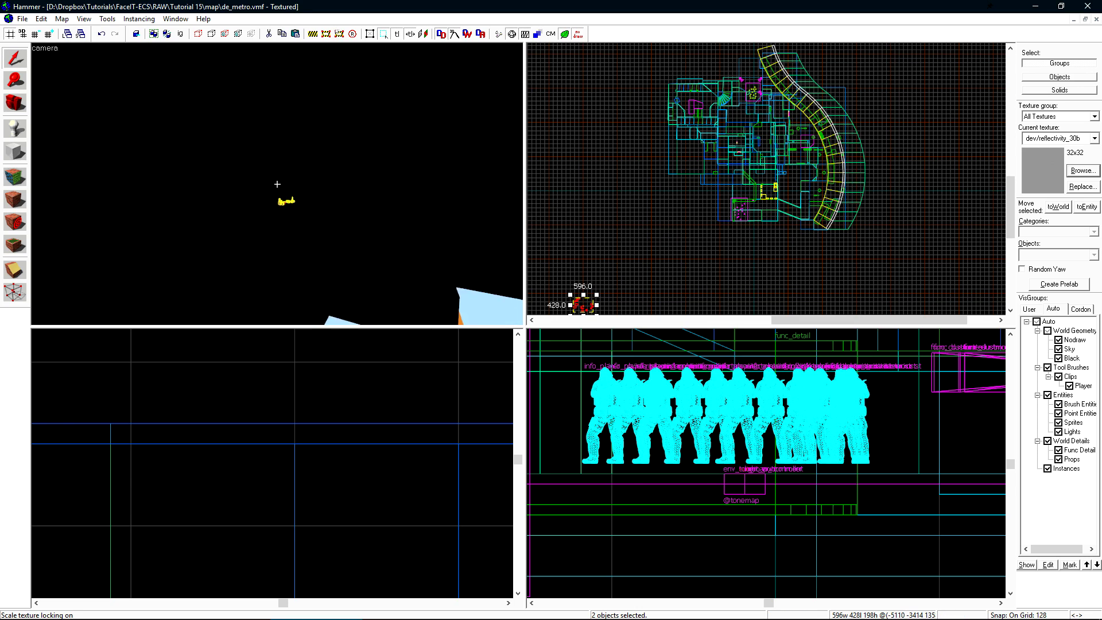
pyautogui.press('w')
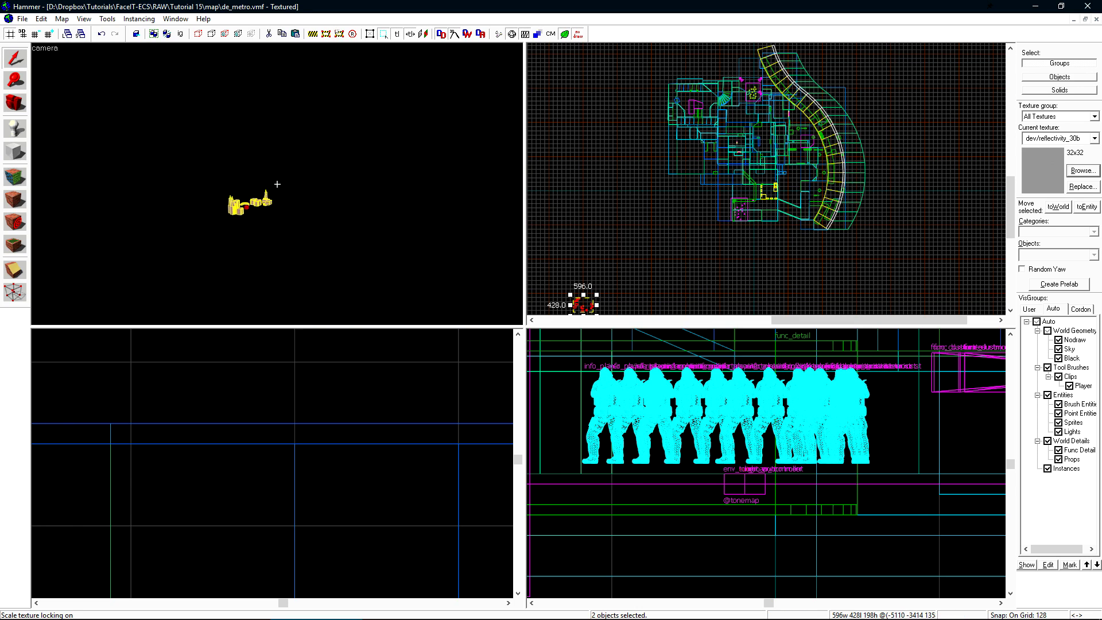
pyautogui.press('w')
pyautogui.press('z')
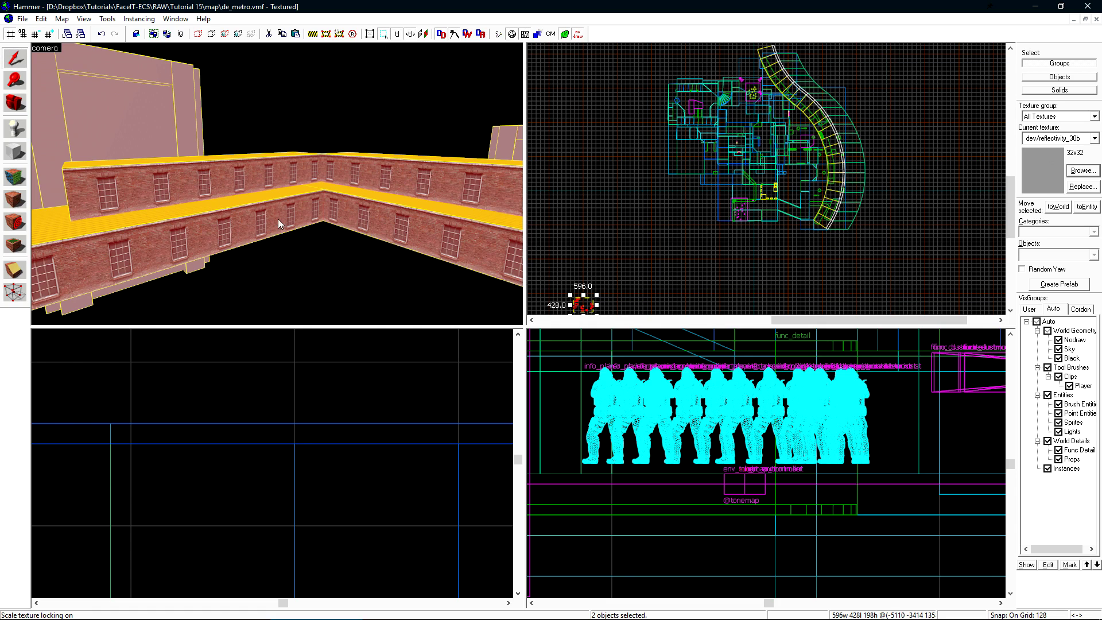
# - Deselect, turn scale texture locking off, and frame all views on the miniature city
pyautogui.press('Escape')
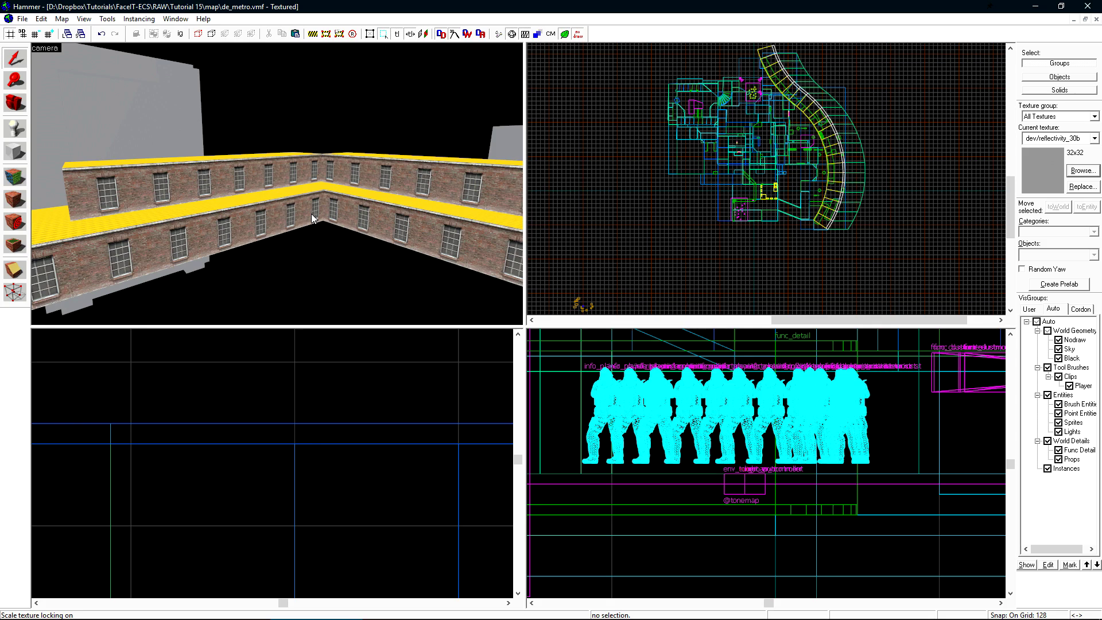
pyautogui.click(410, 34)
pyautogui.scroll(-3, 689, 143)
pyautogui.scroll(3, 667, 205)
pyautogui.hotkey('ctrl', 'shift', 'e')
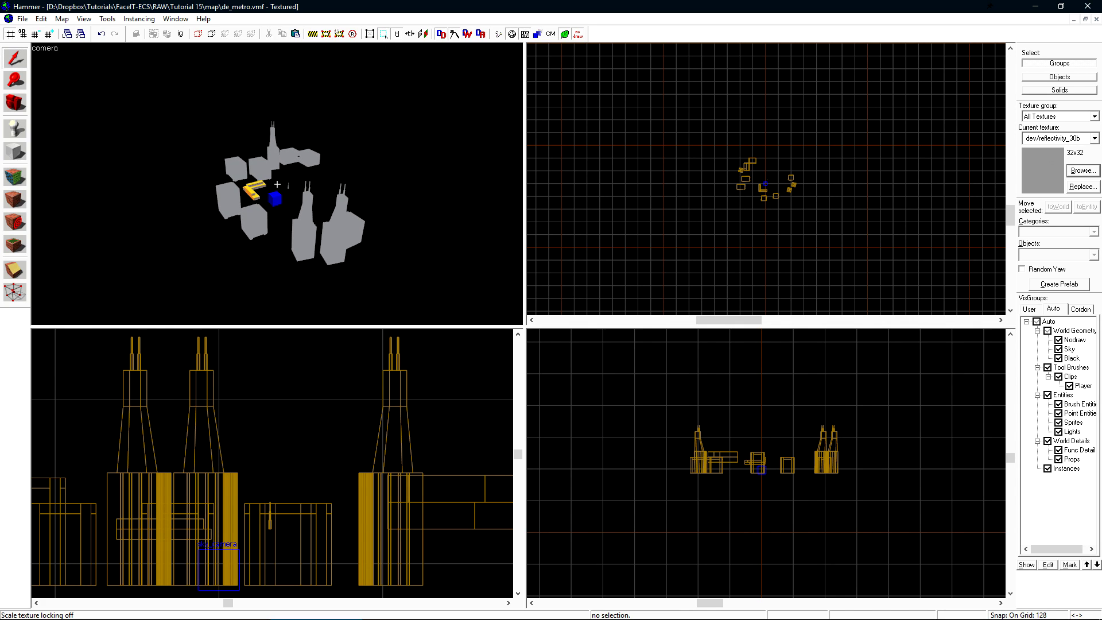
# - Sample the tools/toolsskybox texture from a face in the Face Edit Sheet
pyautogui.hotkey('shift', 'a')
pyautogui.scroll(5, 277, 184)
pyautogui.click(325, 194)
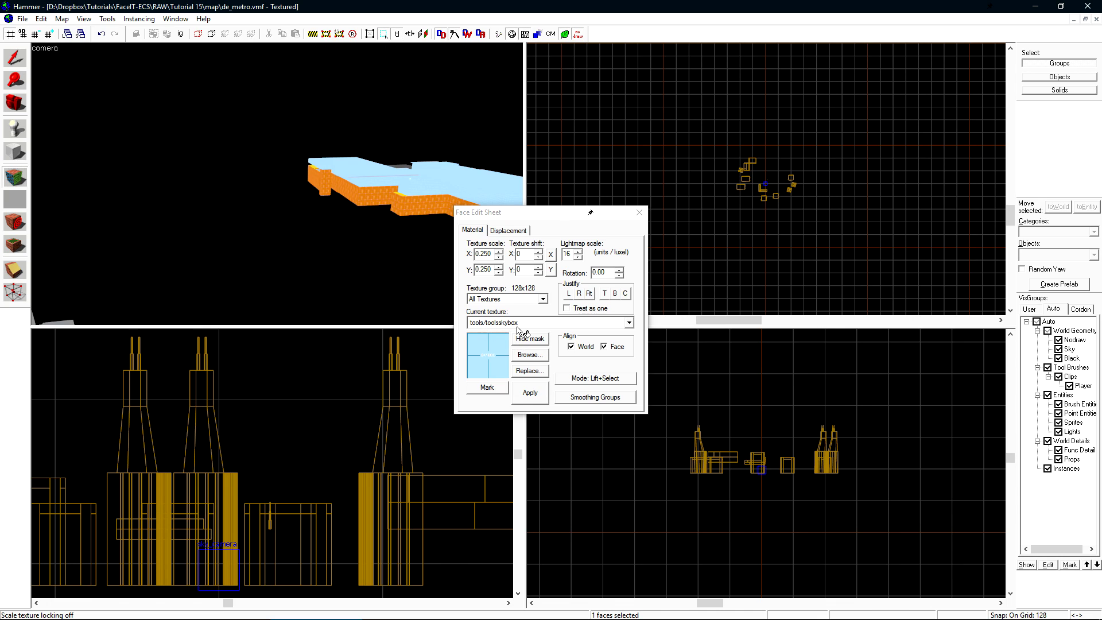
pyautogui.hotkey('shift', 's')
pyautogui.scroll(-10, 326, 194)
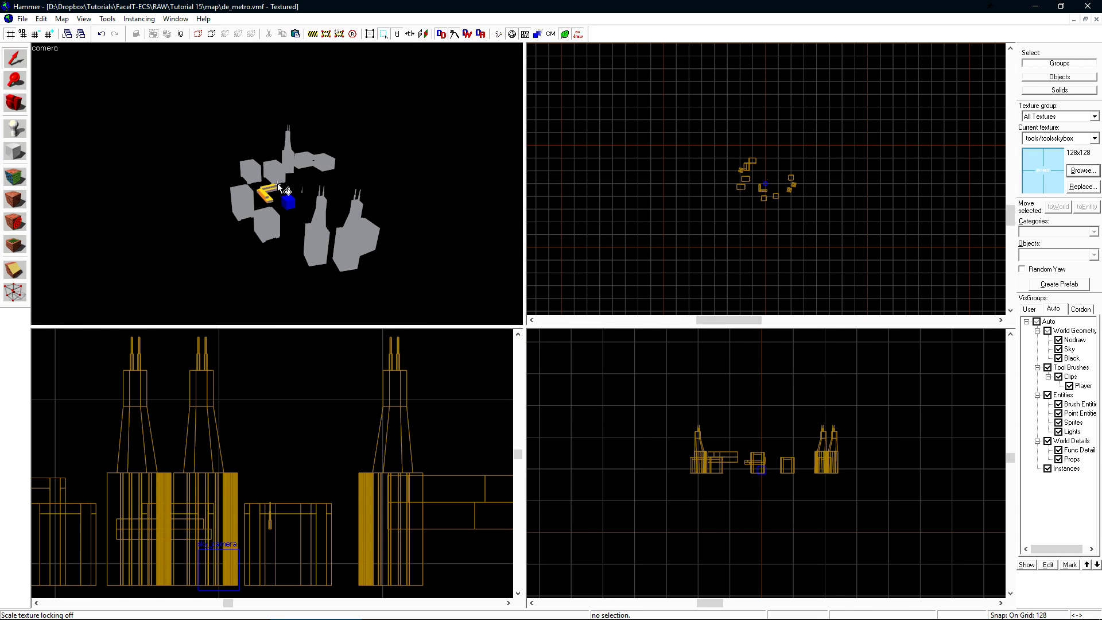
# - Draw a 1664 × 1280 × 768 block brush around the miniature city
pyautogui.hotkey('shift', 'b')
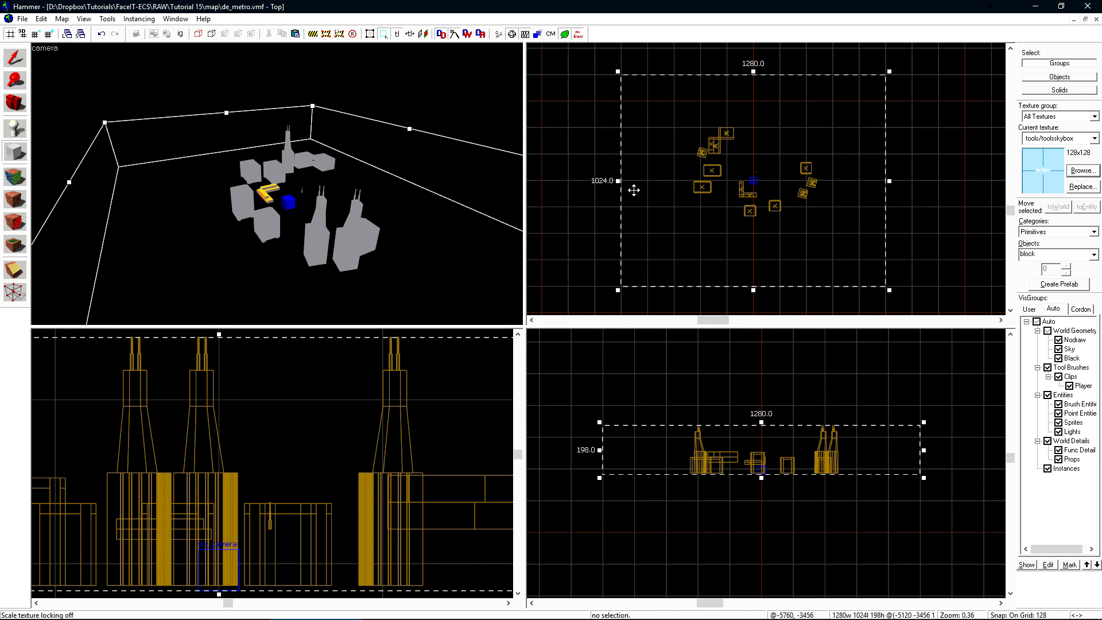
pyautogui.moveTo(618, 180); pyautogui.dragTo(644, 180)
pyautogui.scroll(-2, 794, 568)
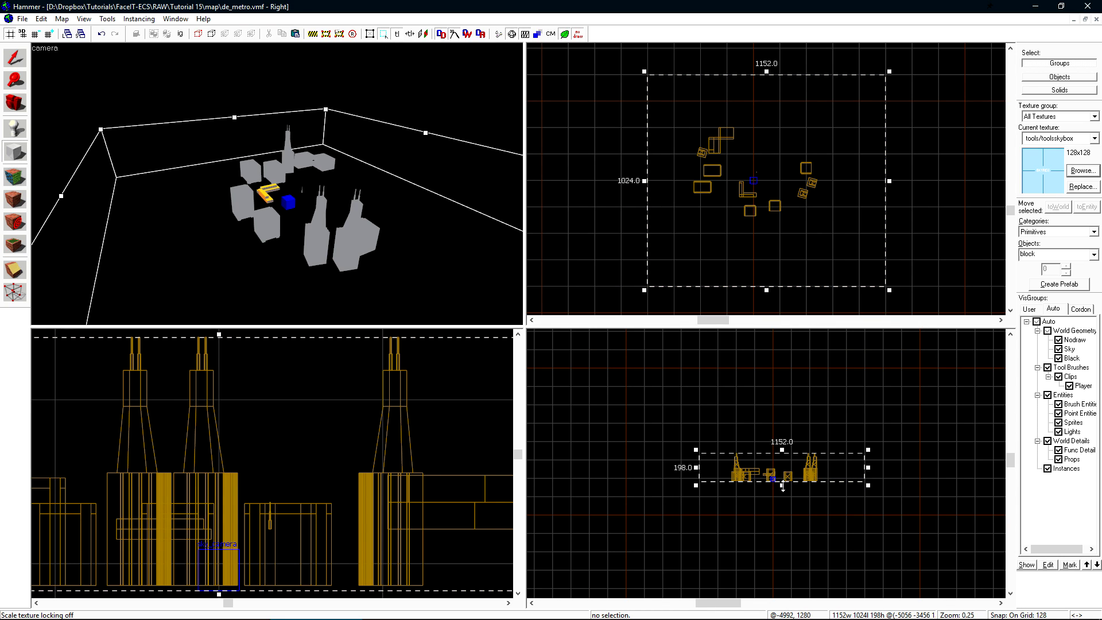
pyautogui.moveTo(781, 485); pyautogui.dragTo(781, 500)
pyautogui.scroll(-2, 635, 178)
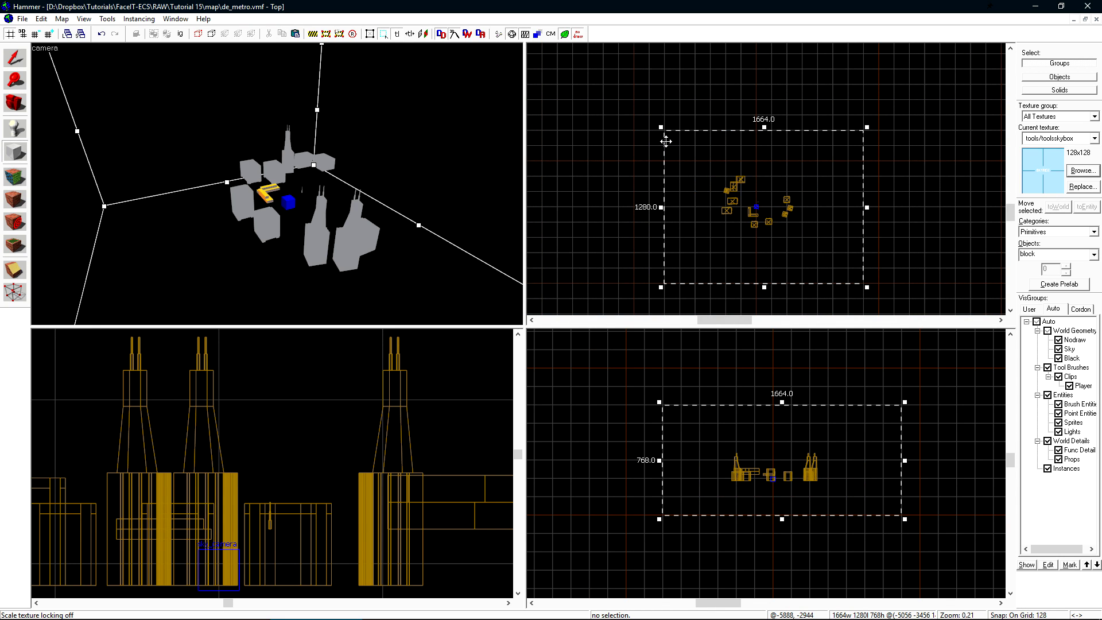
pyautogui.press('Return')
pyautogui.scroll(-5, 298, 180)
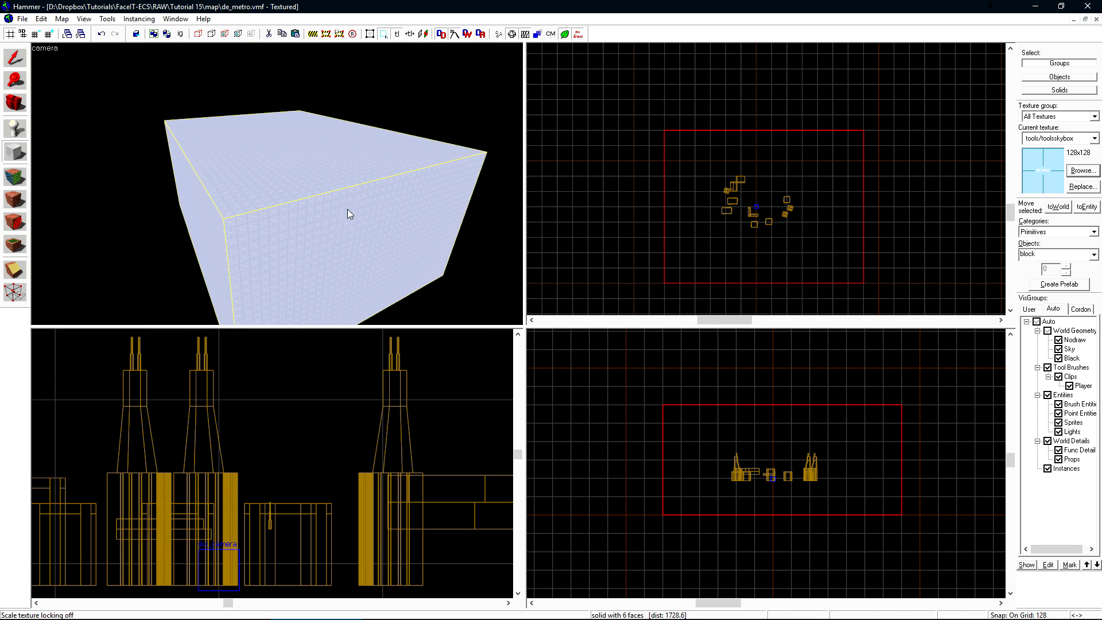
# - Make Hollow the skybox block with -16 wall thickness, then look around inside it
pyautogui.click(107, 19)
pyautogui.click(122, 46)
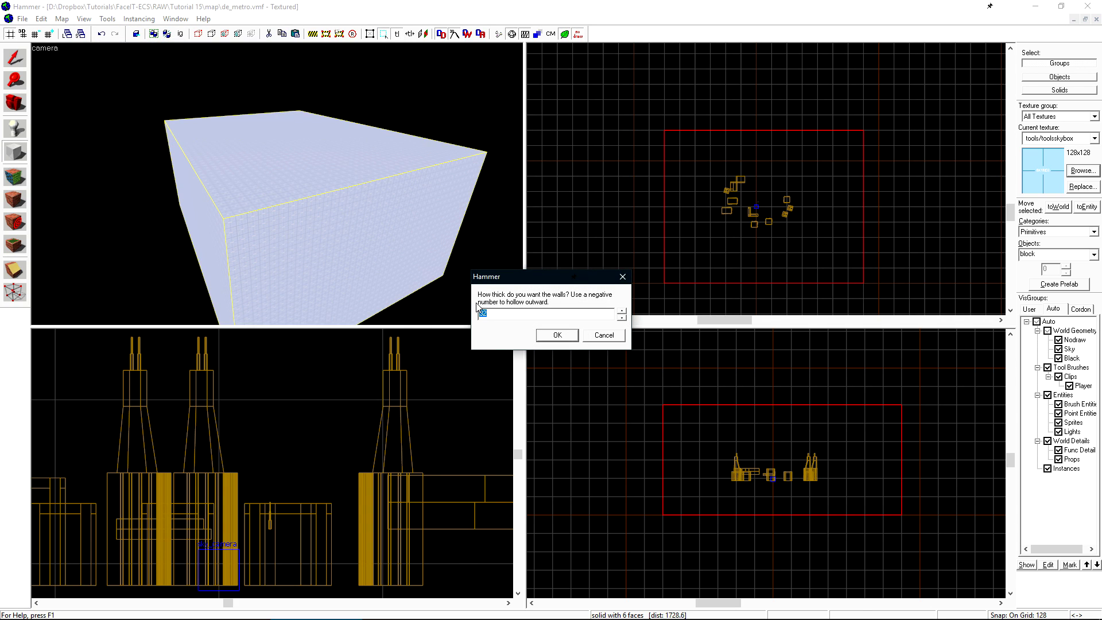
pyautogui.write('-16')
pyautogui.click(556, 336)
pyautogui.scroll(5, 275, 195)
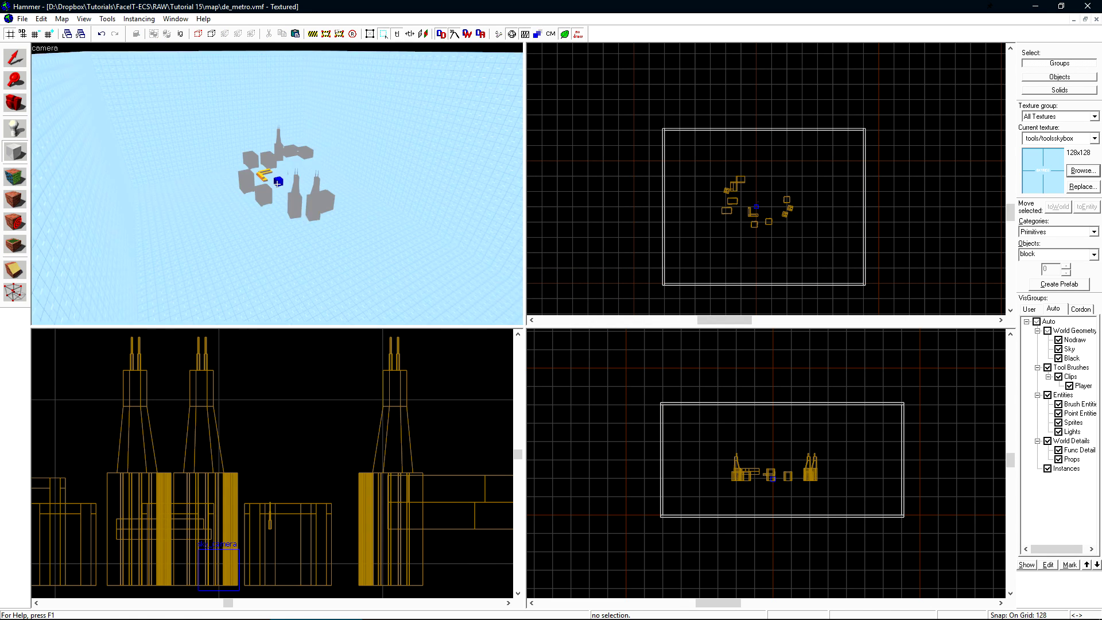
pyautogui.moveTo(276, 195); pyautogui.dragTo(226, 175)
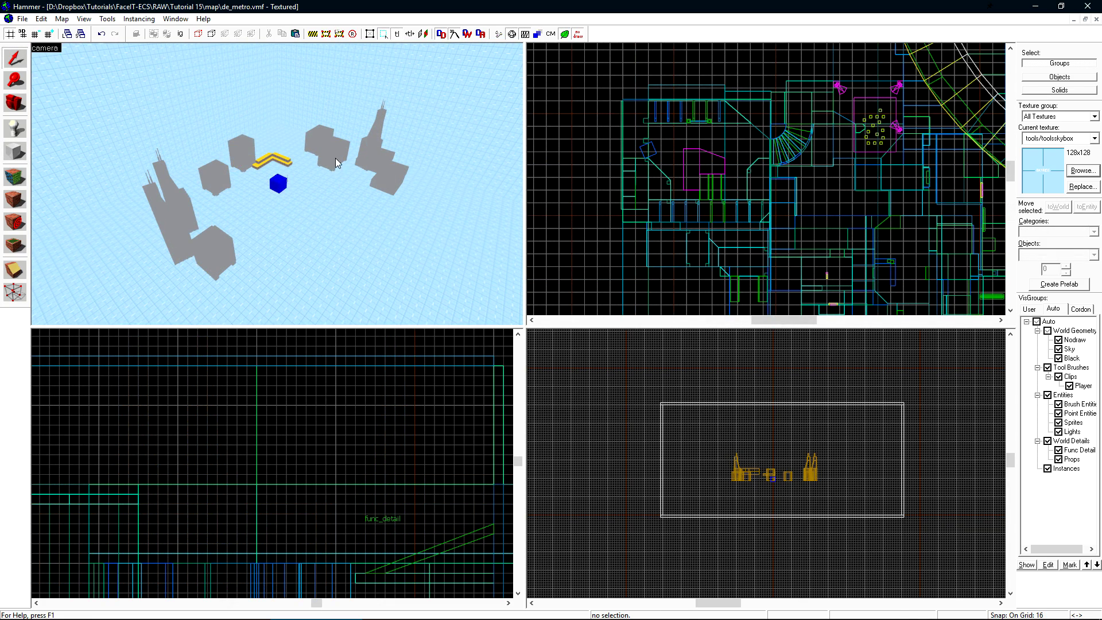
# - Tie the 18-object city group to func_detail and open the expert Run Map dialog
pyautogui.click(335, 156)
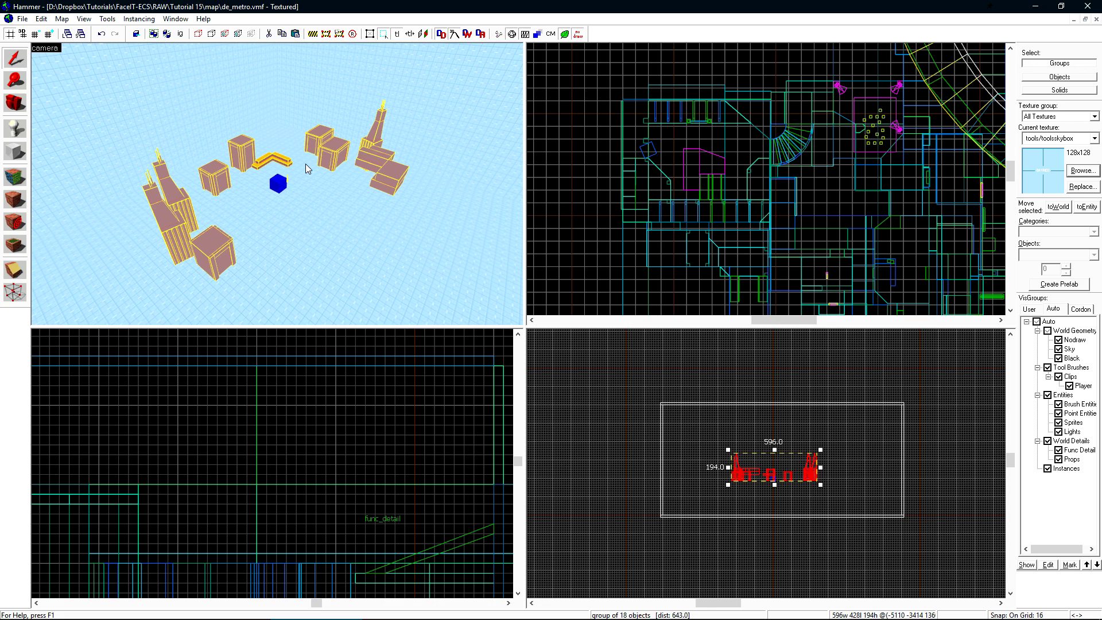
pyautogui.hotkey('ctrl', 't')
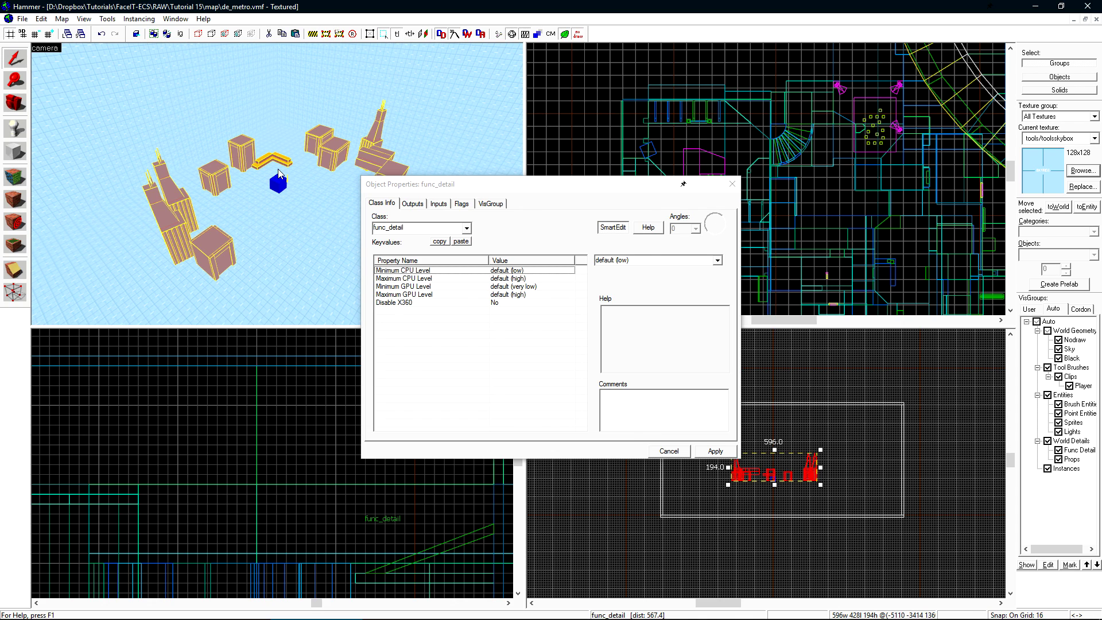
pyautogui.click(669, 450)
pyautogui.click(610, 480)
pyautogui.click(498, 34)
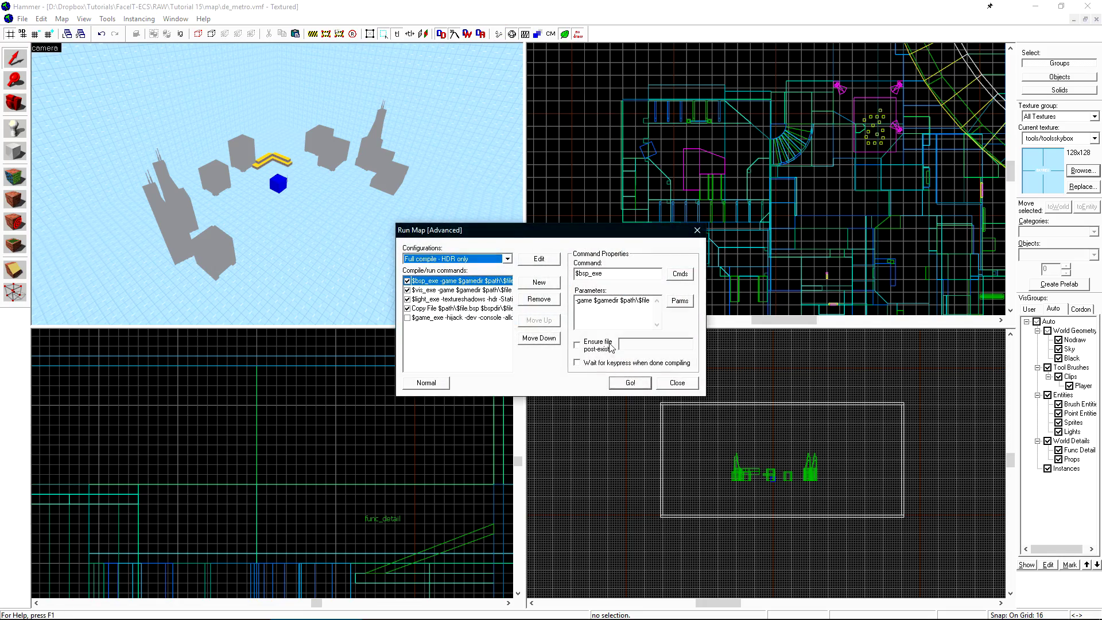
# - Compile de_metro, launch it in CS:GO, and walk down the alley toward the orange blocks
pyautogui.click(629, 383)
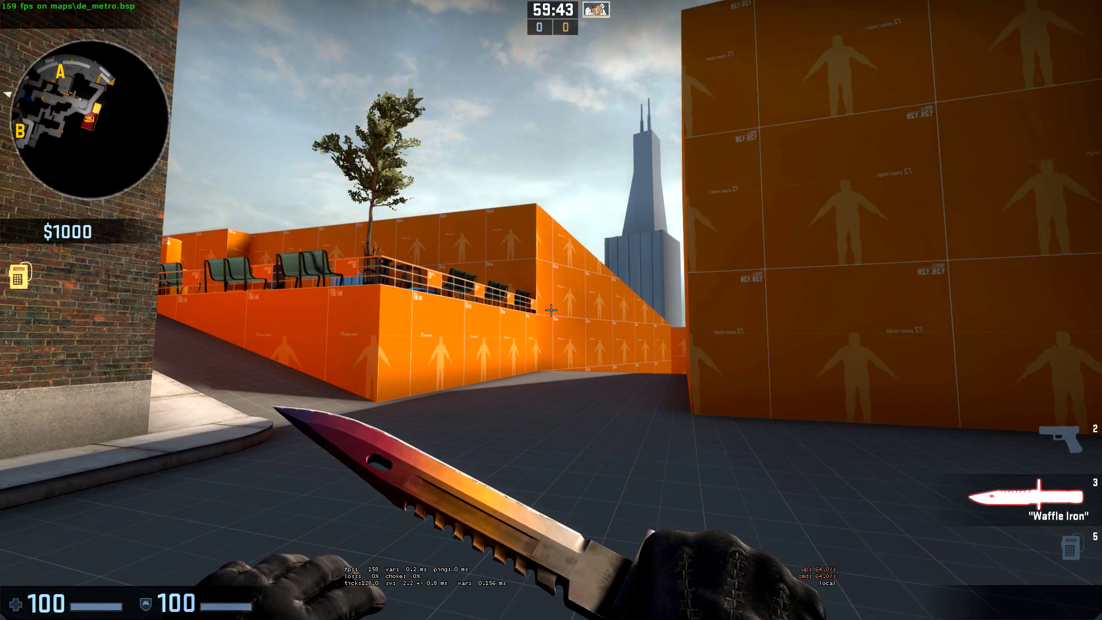
pyautogui.press('w')
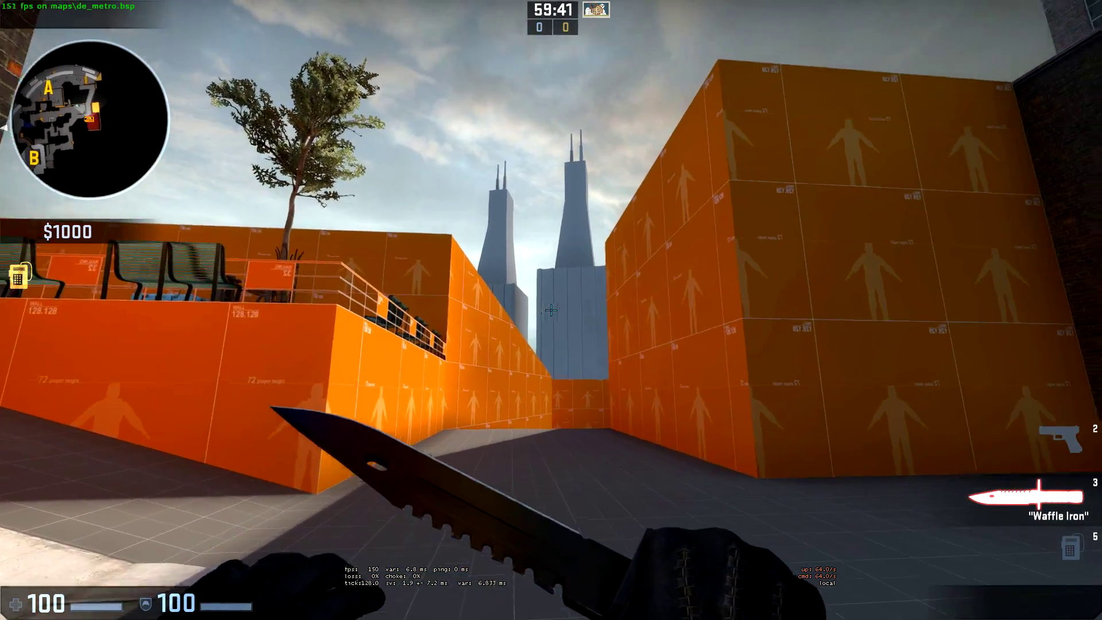
pyautogui.press('w')
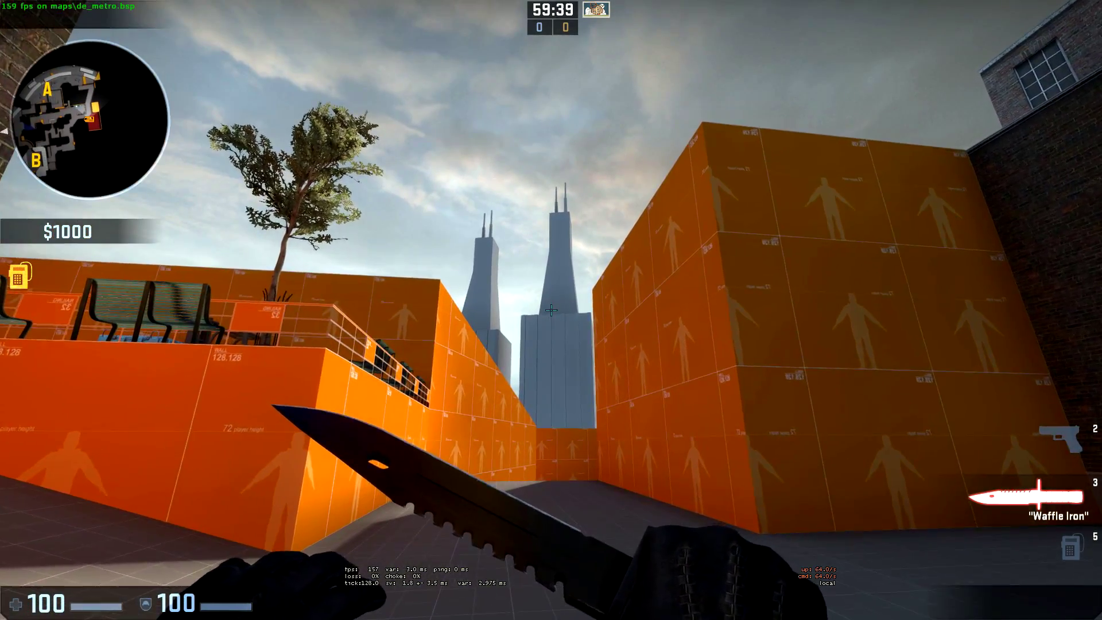
# - Move among the orange blocks, rising above them to view the skyline
pyautogui.press('f')
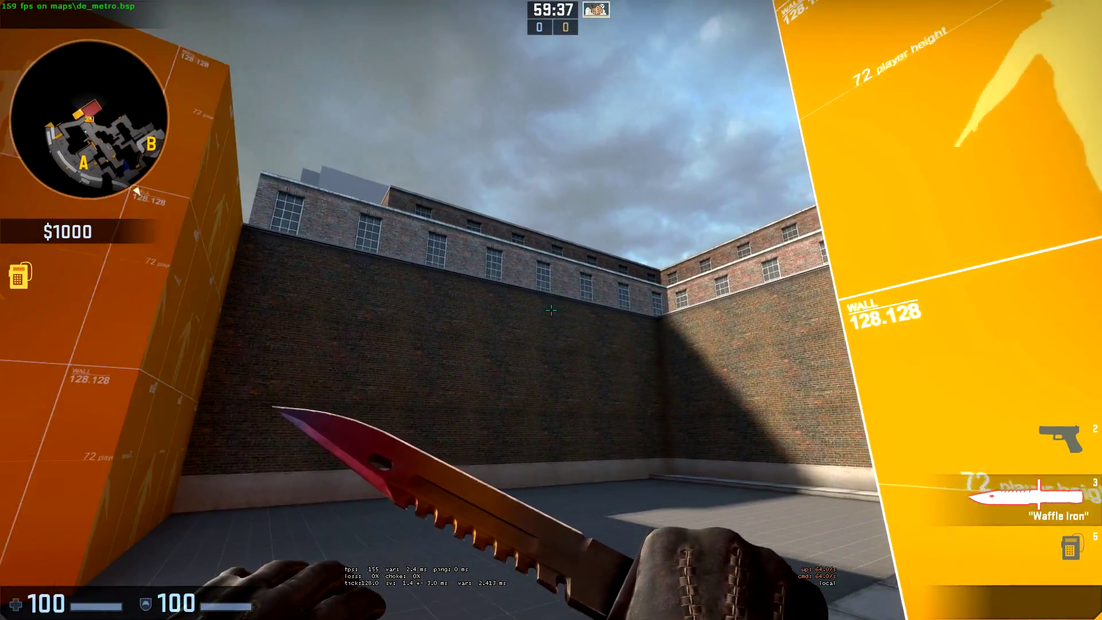
pyautogui.press('d')
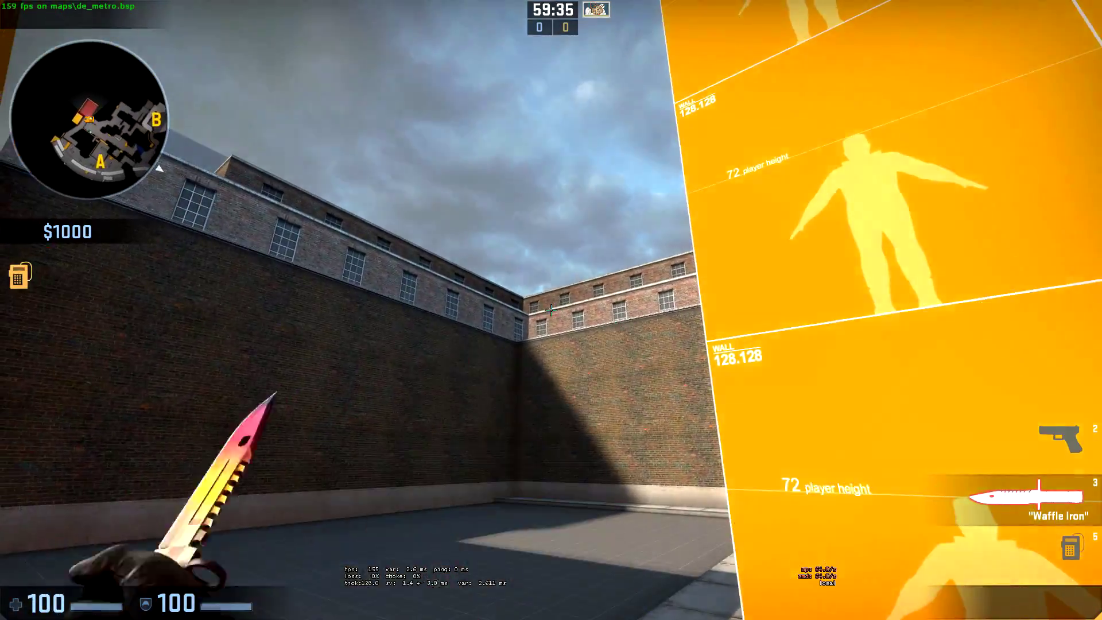
pyautogui.press('3')
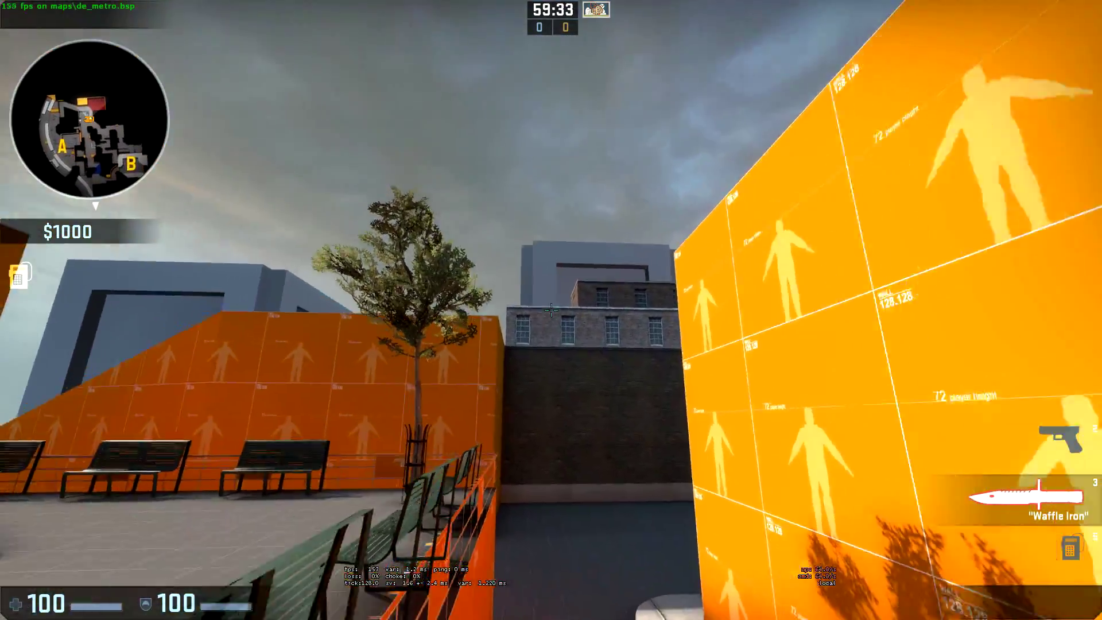
pyautogui.press('w')
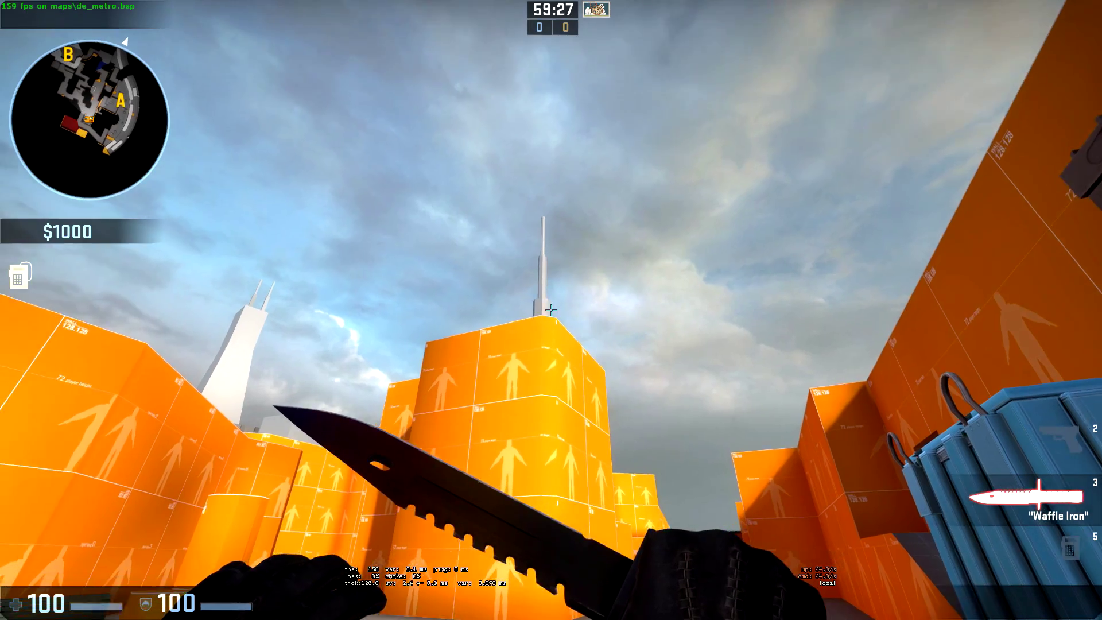
pyautogui.press('w')
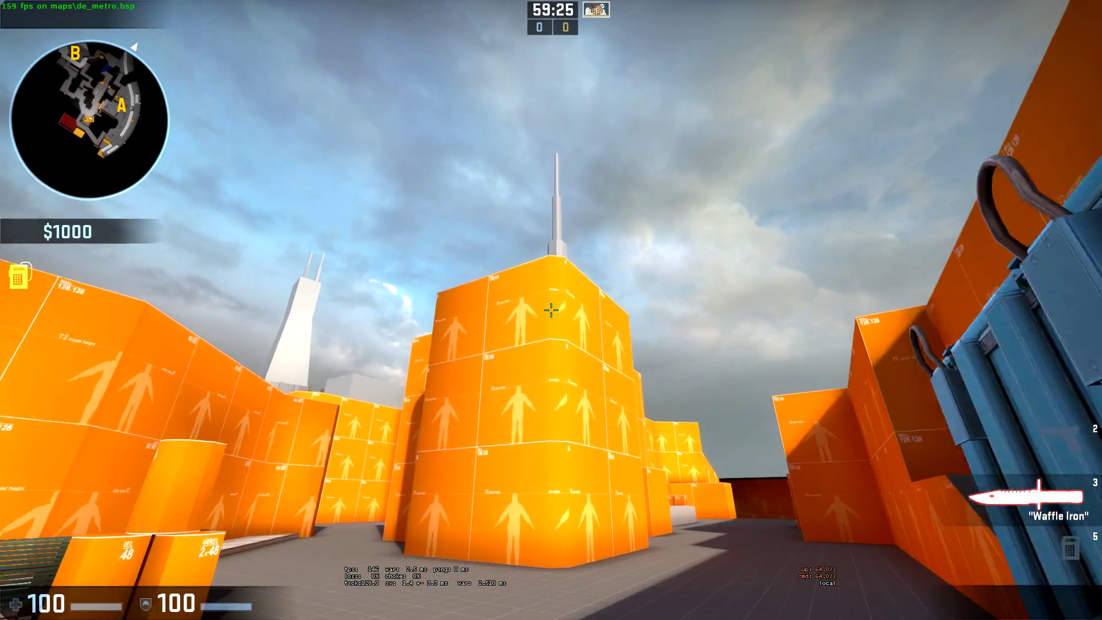
pyautogui.press('w')
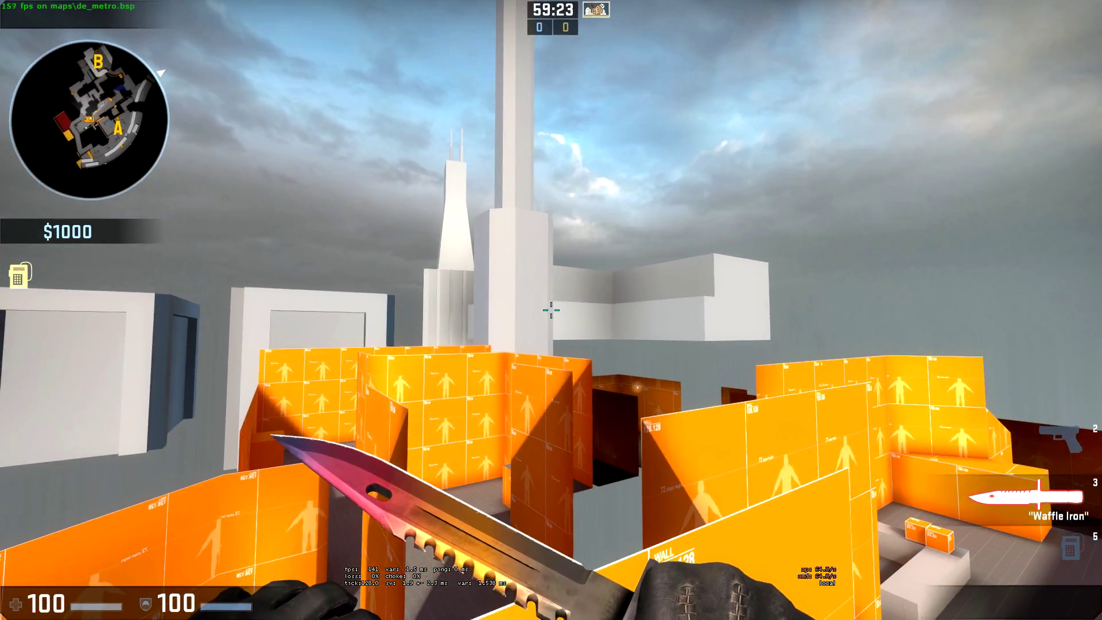
pyautogui.press('w')
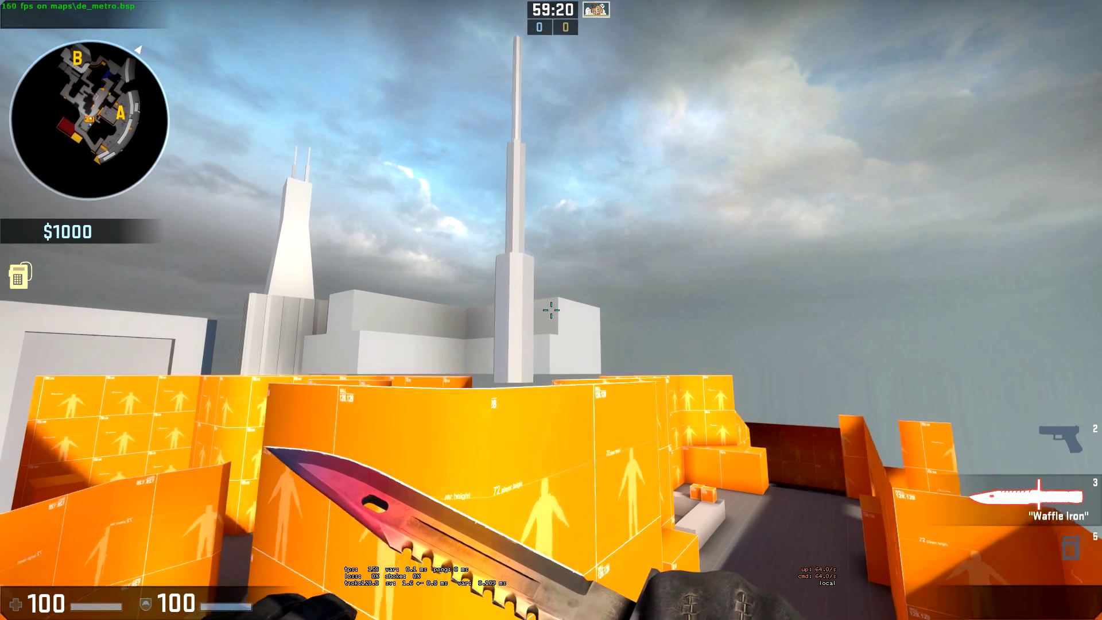
pyautogui.press('a')
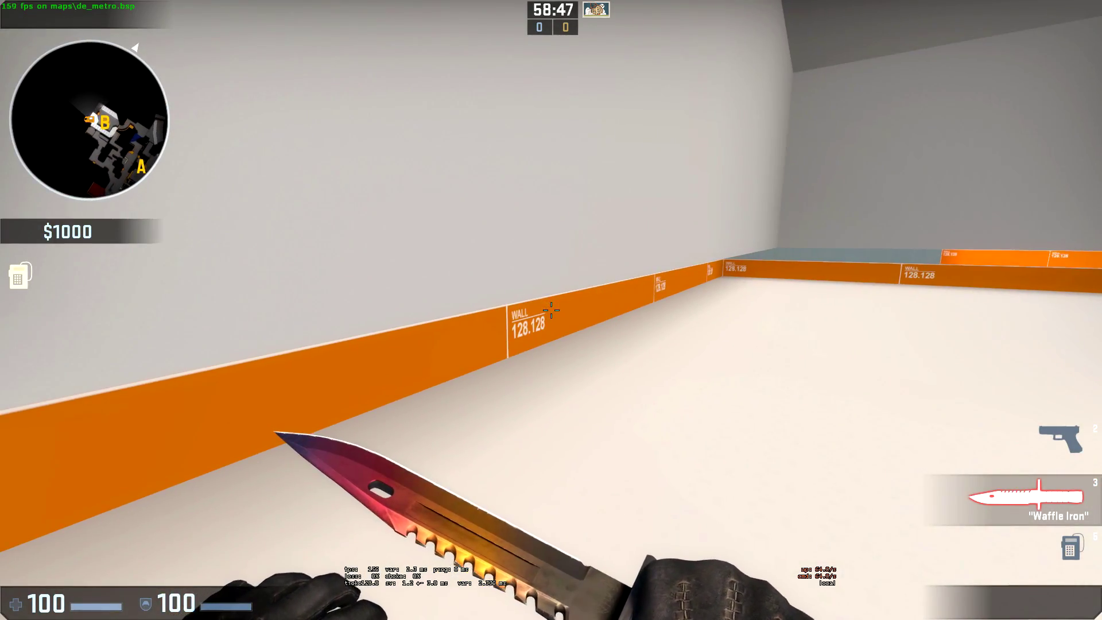
# - Switch to the pistol and fire six shots into the white room's wall
pyautogui.press('2')
pyautogui.click(551, 309)
pyautogui.click(551, 310)
pyautogui.click(550, 310)
pyautogui.click(551, 310)
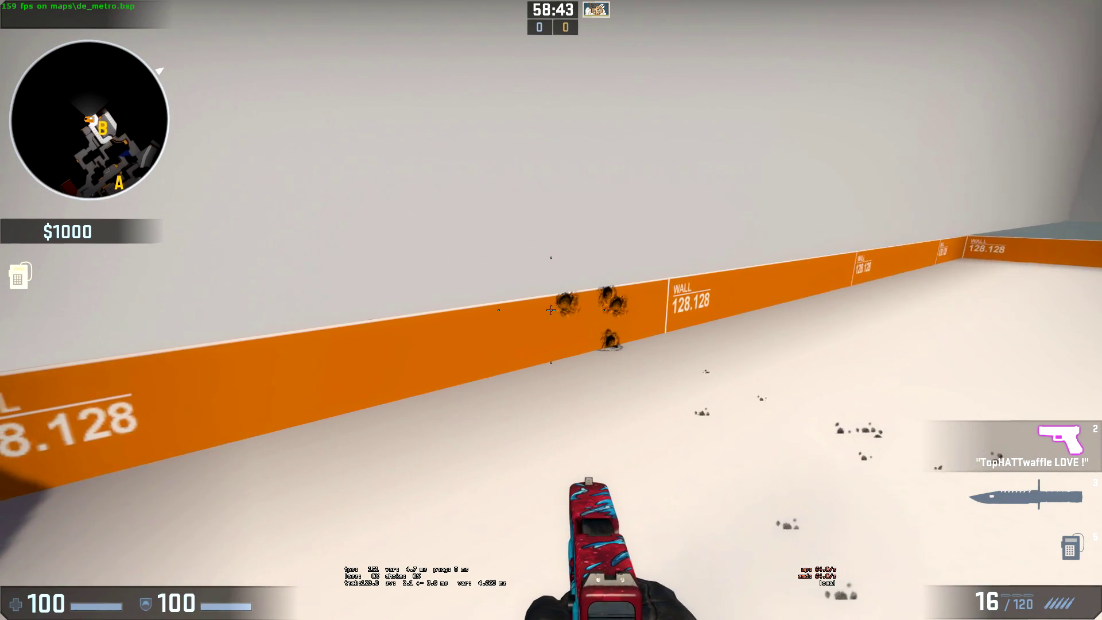
pyautogui.click(551, 310)
pyautogui.click(551, 310)
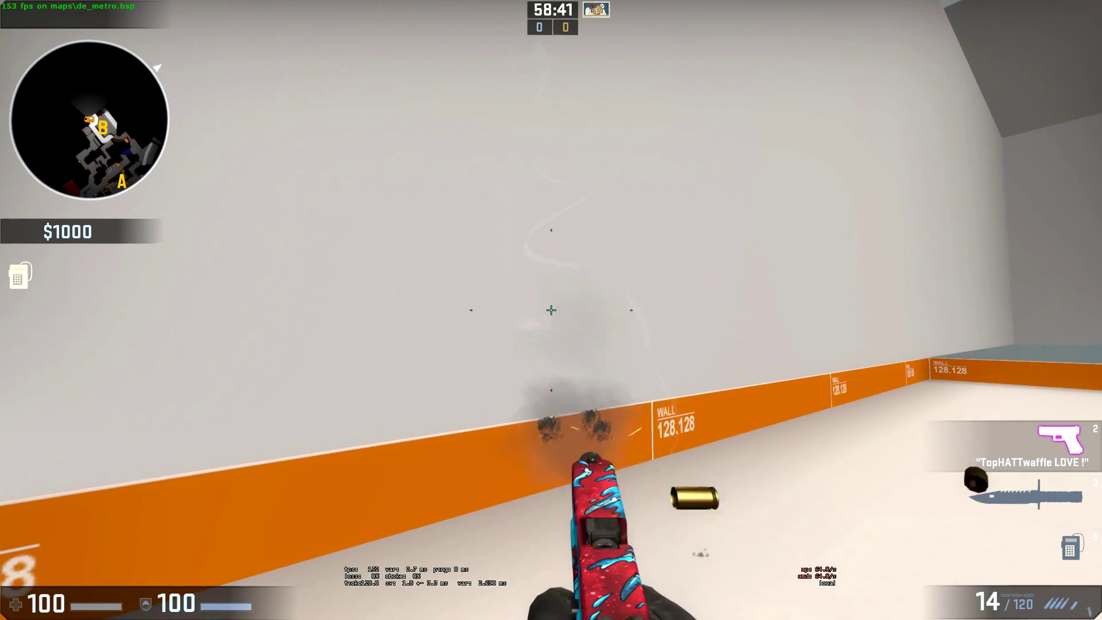
pyautogui.click(550, 309)
pyautogui.click(550, 310)
pyautogui.click(551, 309)
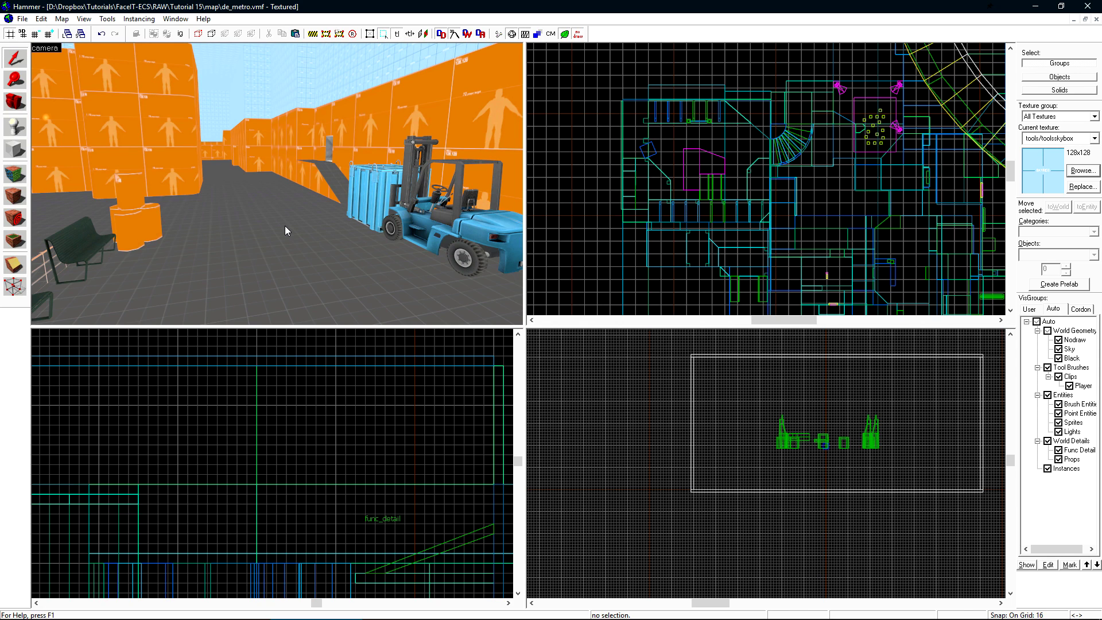
# - Fly the 3D camera to the wall corner and place a new point entity there
pyautogui.press('z')
pyautogui.press('w')
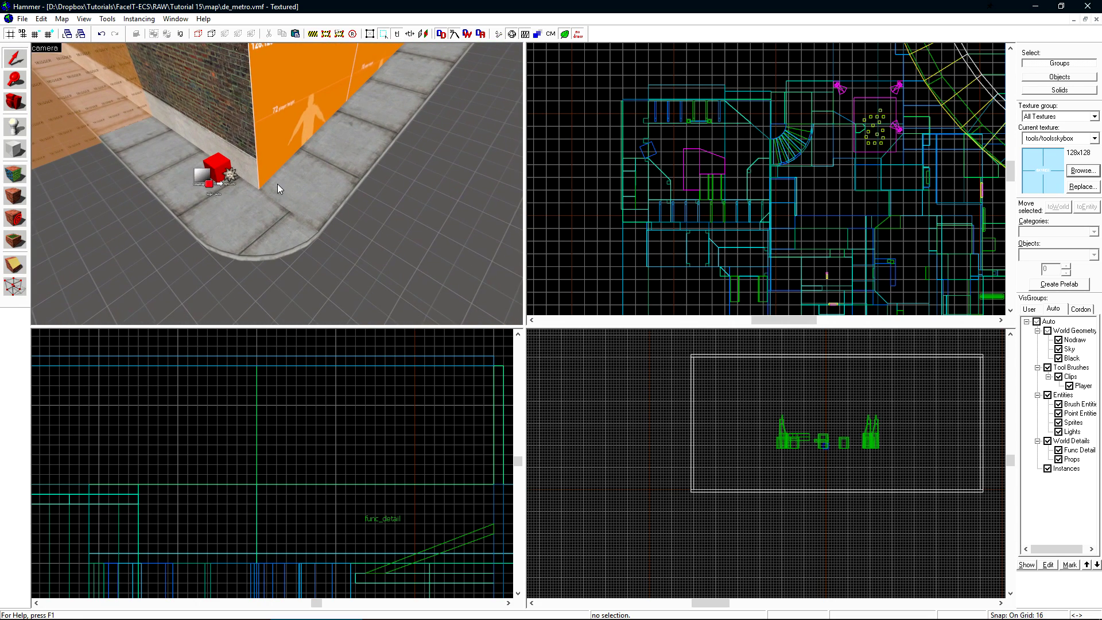
pyautogui.press('z')
pyautogui.hotkey('shift', 'e')
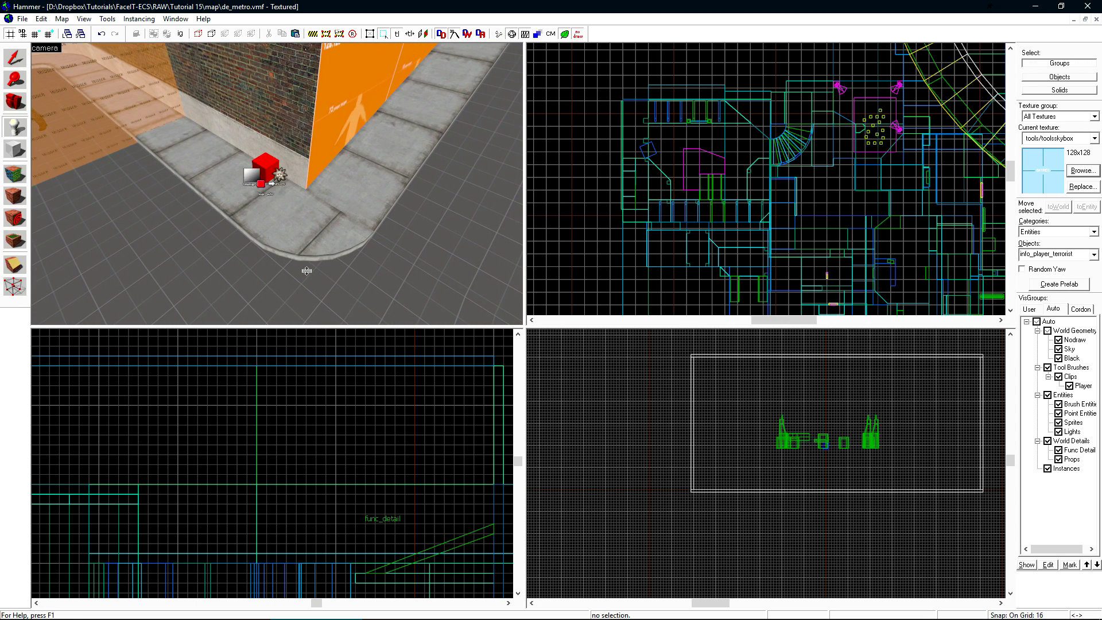
pyautogui.click(295, 230)
# - Change the new entity's class to env_fog_controller in Object Properties
pyautogui.hotkey('shift', 's')
pyautogui.doubleClick(299, 172)
pyautogui.click(445, 227)
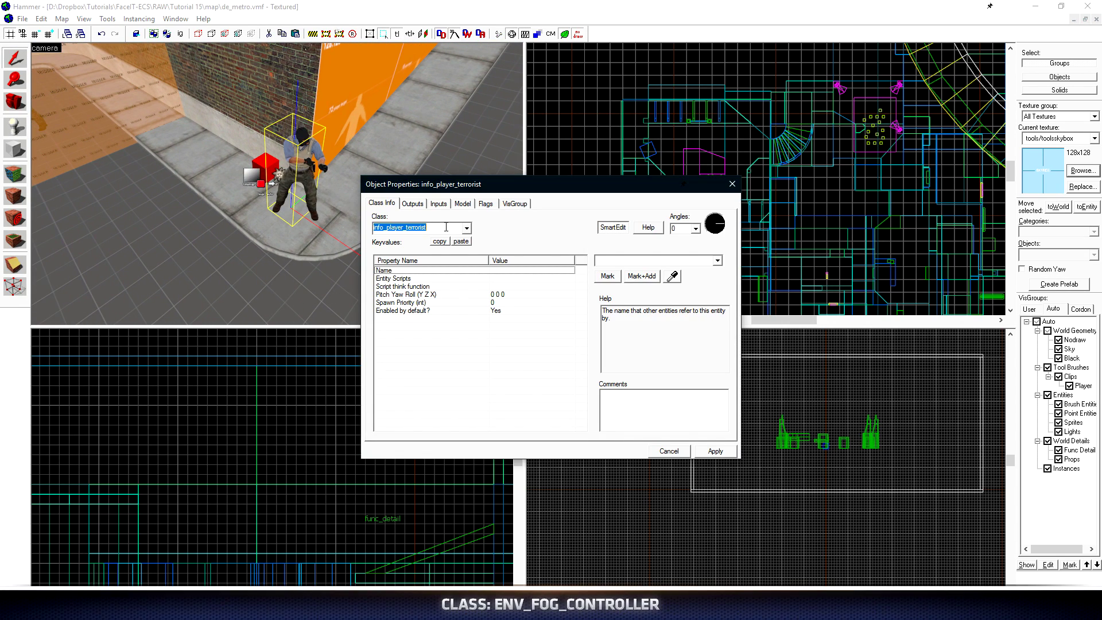
pyautogui.write('env_fog_controller')
pyautogui.press('Return')
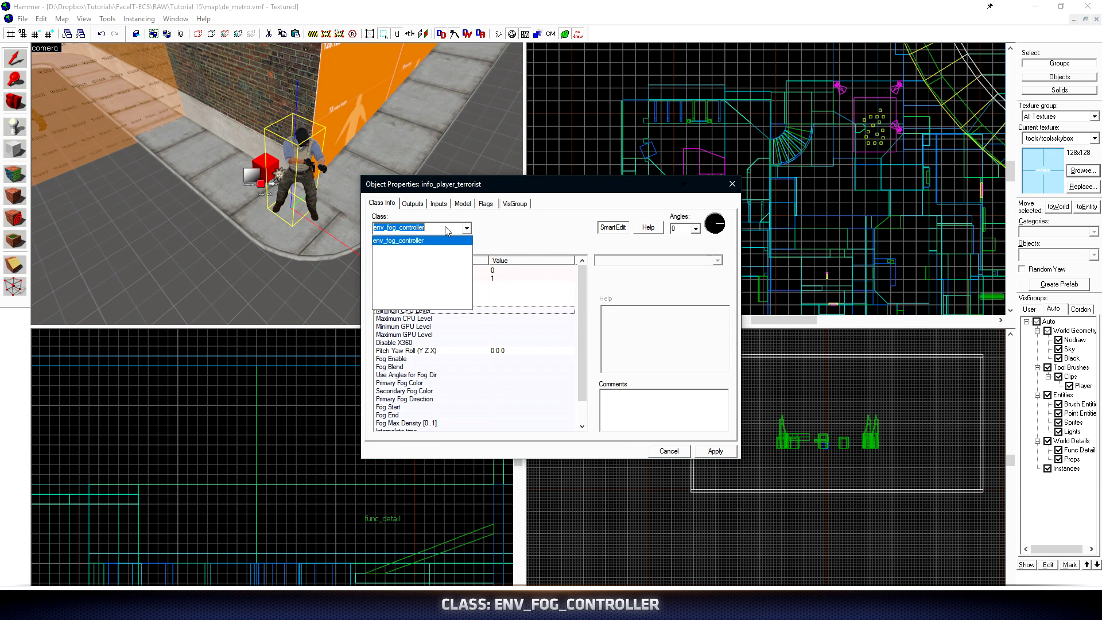
pyautogui.click(774, 127)
pyautogui.hotkey('ctrl', 'e')
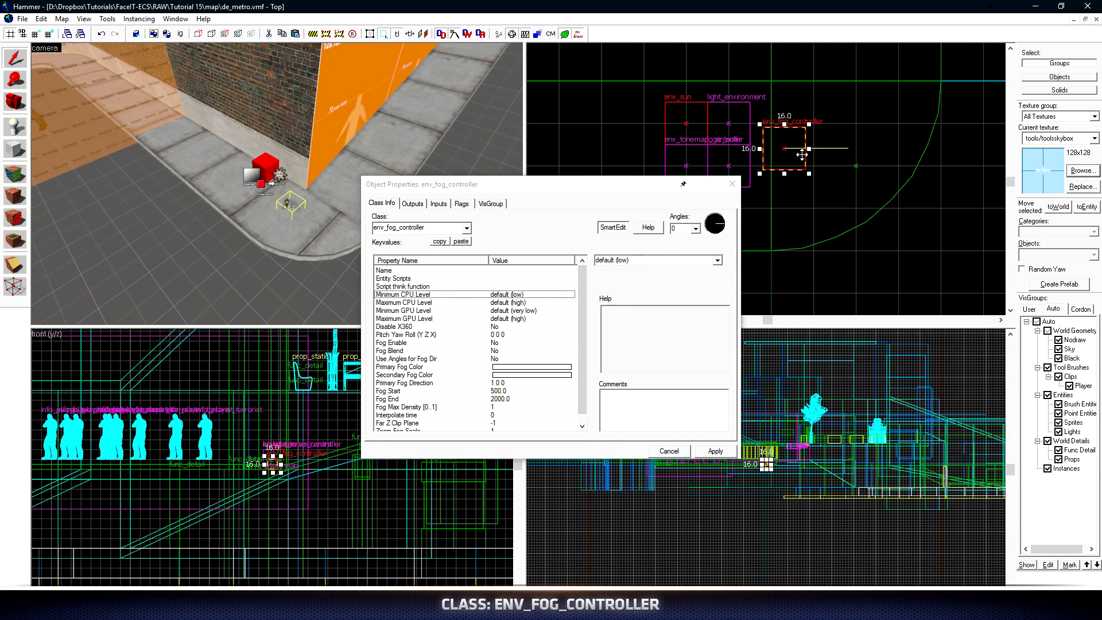
pyautogui.moveTo(782, 130); pyautogui.dragTo(783, 129)
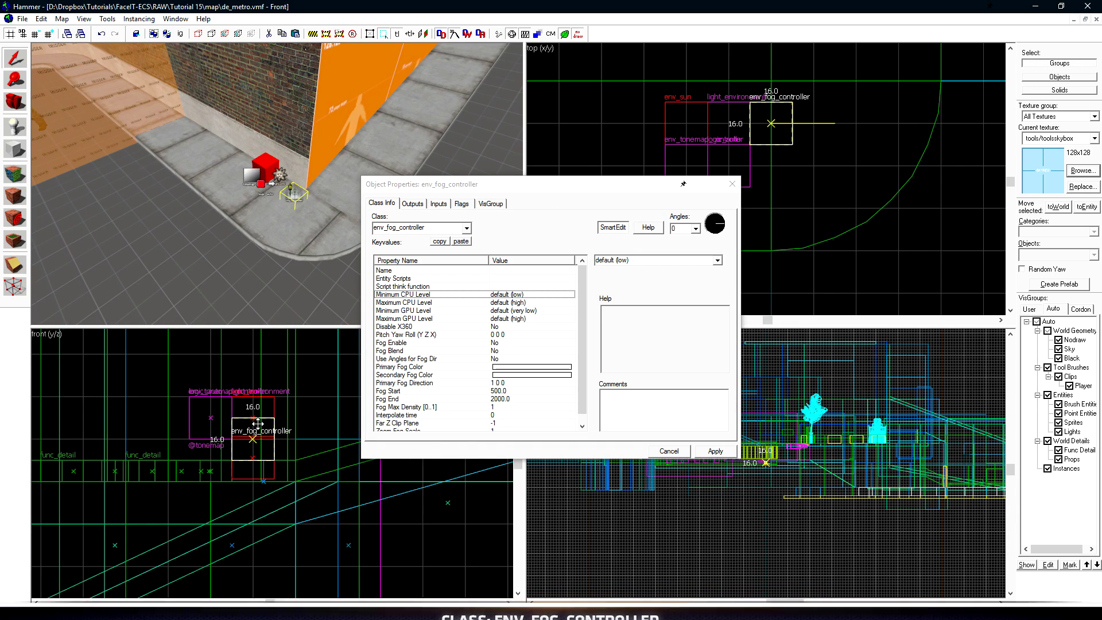
pyautogui.click(472, 212)
pyautogui.click(396, 277)
pyautogui.click(384, 269)
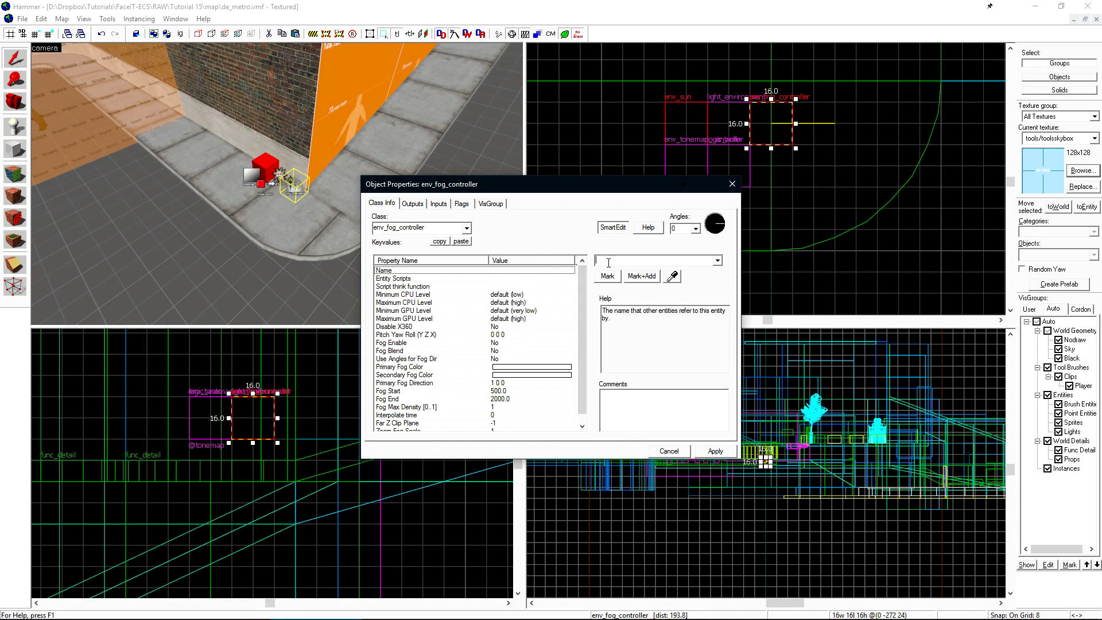
pyautogui.write('@Fog')
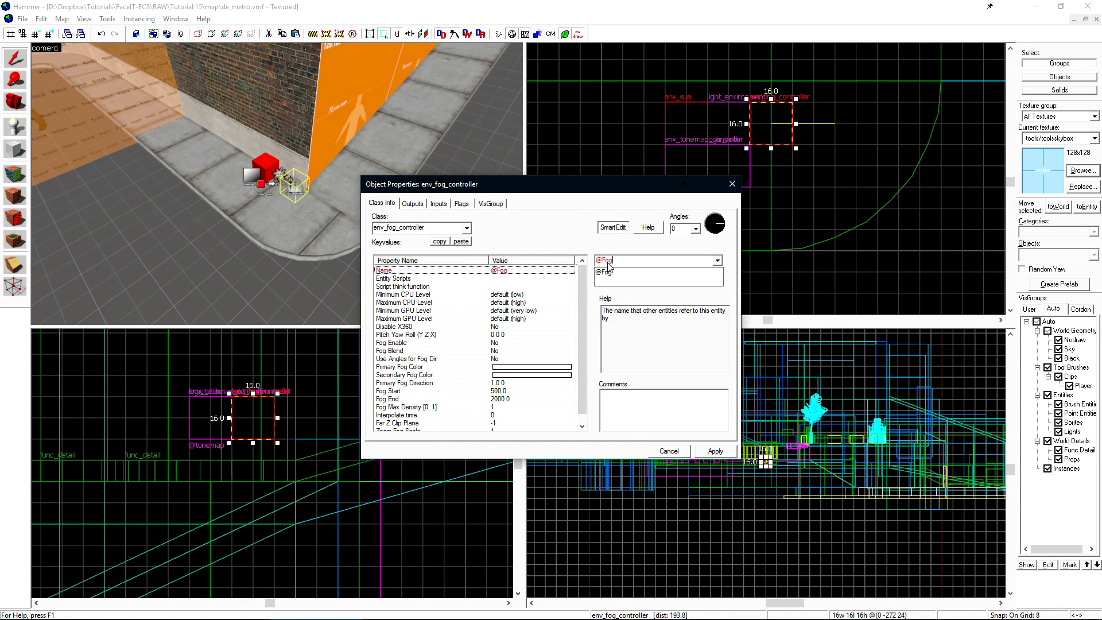
pyautogui.write('_Controller')
# - Commit the name and tick the Master flag in the Flags tab
pyautogui.click(461, 203)
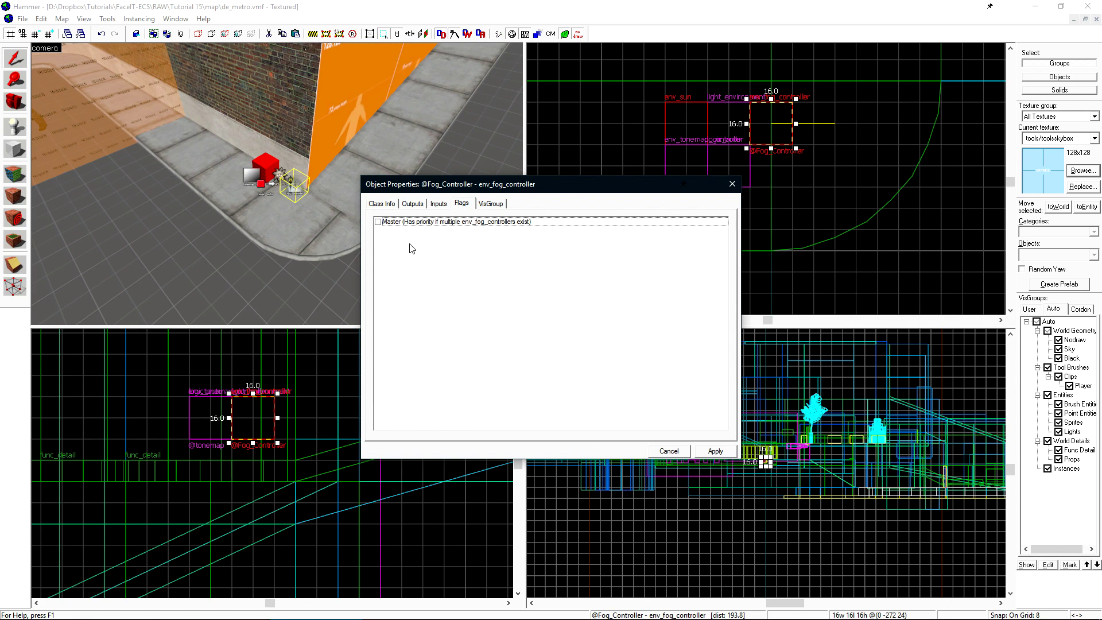
pyautogui.click(378, 222)
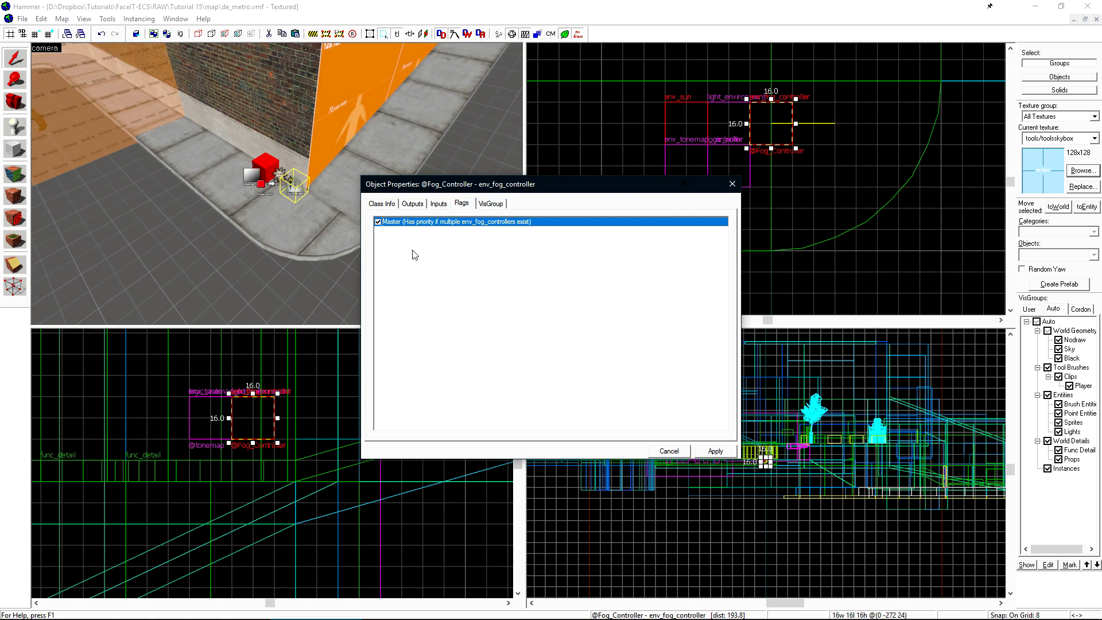
# - Set the Primary Fog Color to dark blue with the colour picker
pyautogui.click(383, 204)
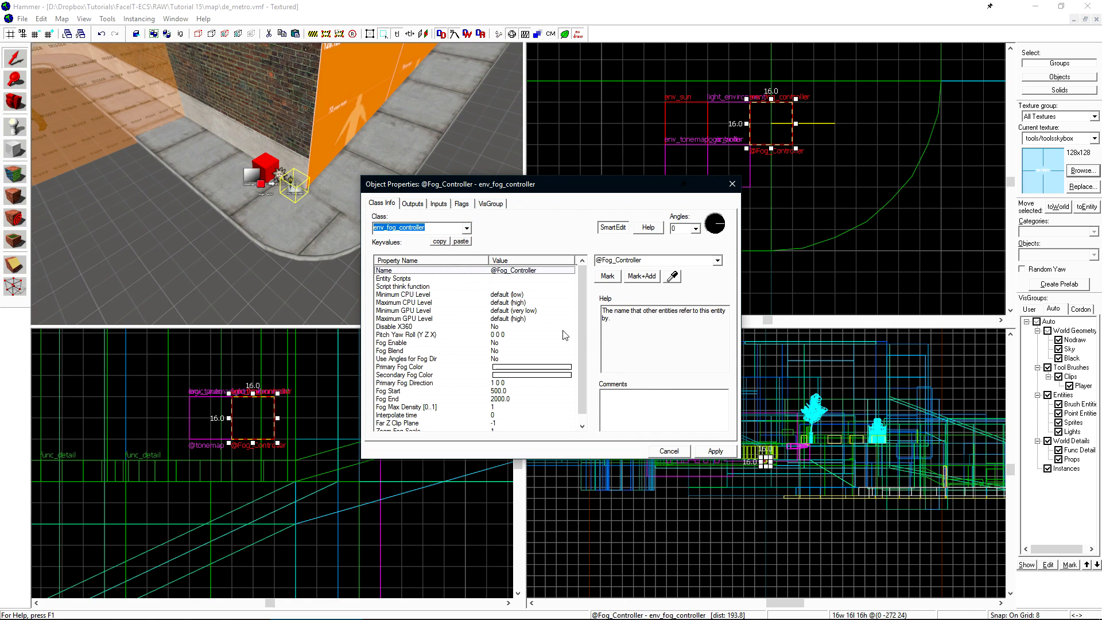
pyautogui.moveTo(581, 298); pyautogui.dragTo(576, 320)
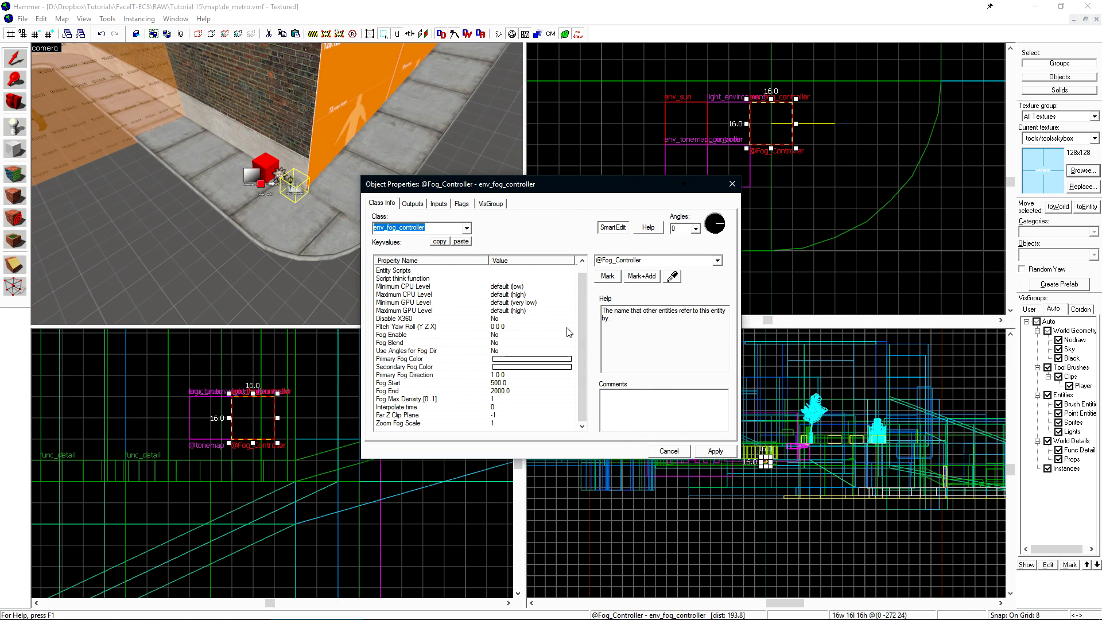
pyautogui.click(507, 362)
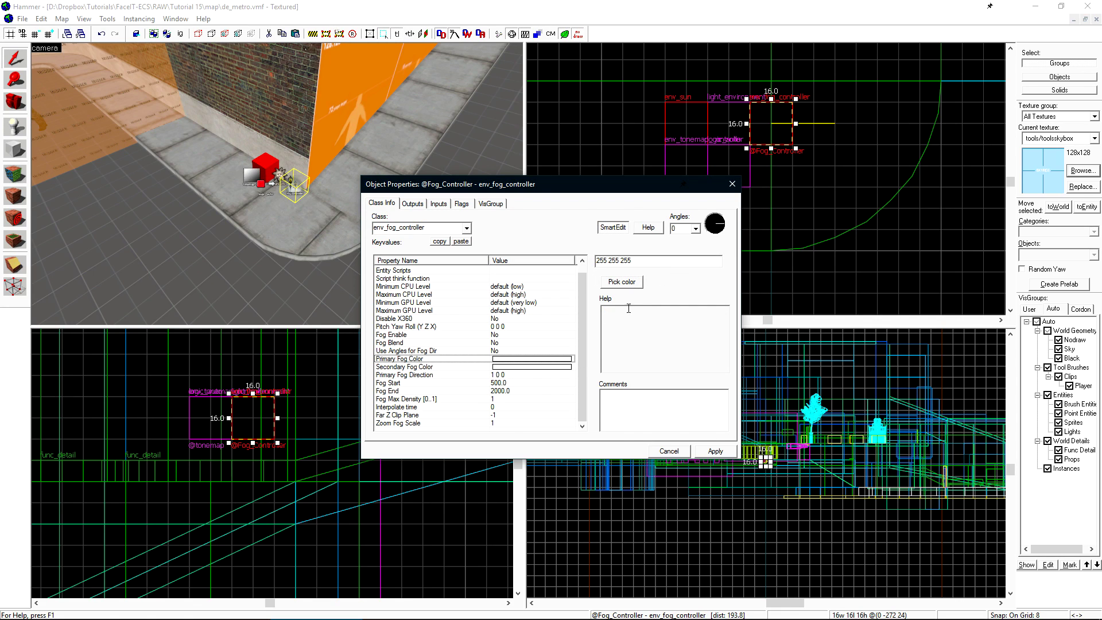
pyautogui.click(627, 285)
pyautogui.moveTo(625, 281); pyautogui.dragTo(673, 324)
pyautogui.click(673, 253)
pyautogui.click(444, 401)
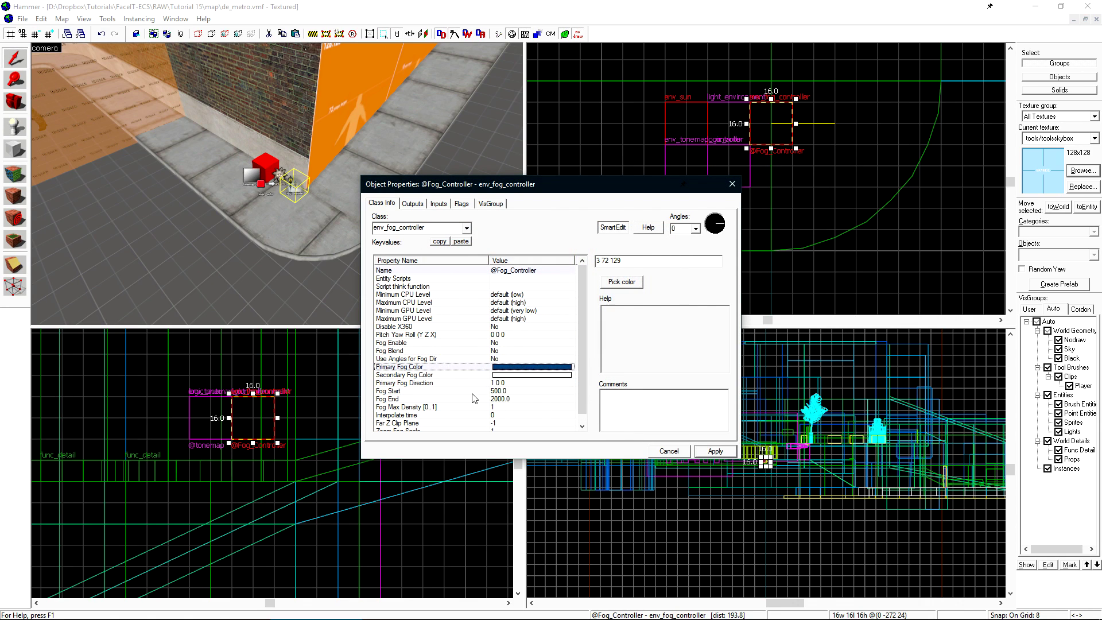
# - Review the Fog Start, Fog End and Fog Max Density values
pyautogui.click(408, 391)
pyautogui.click(394, 400)
pyautogui.click(412, 393)
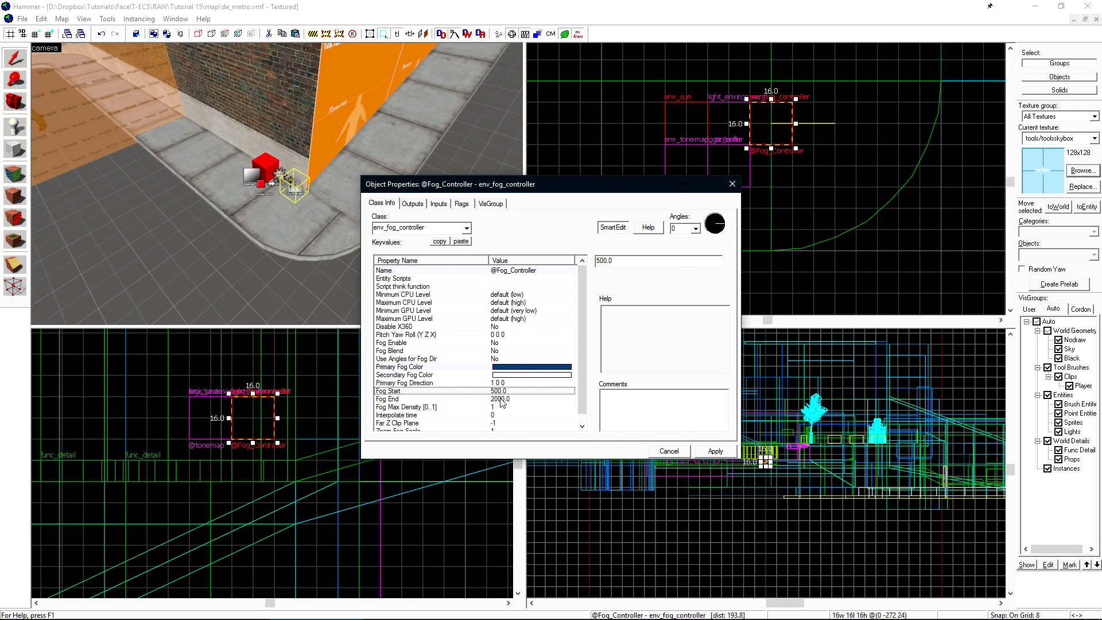
pyautogui.click(442, 407)
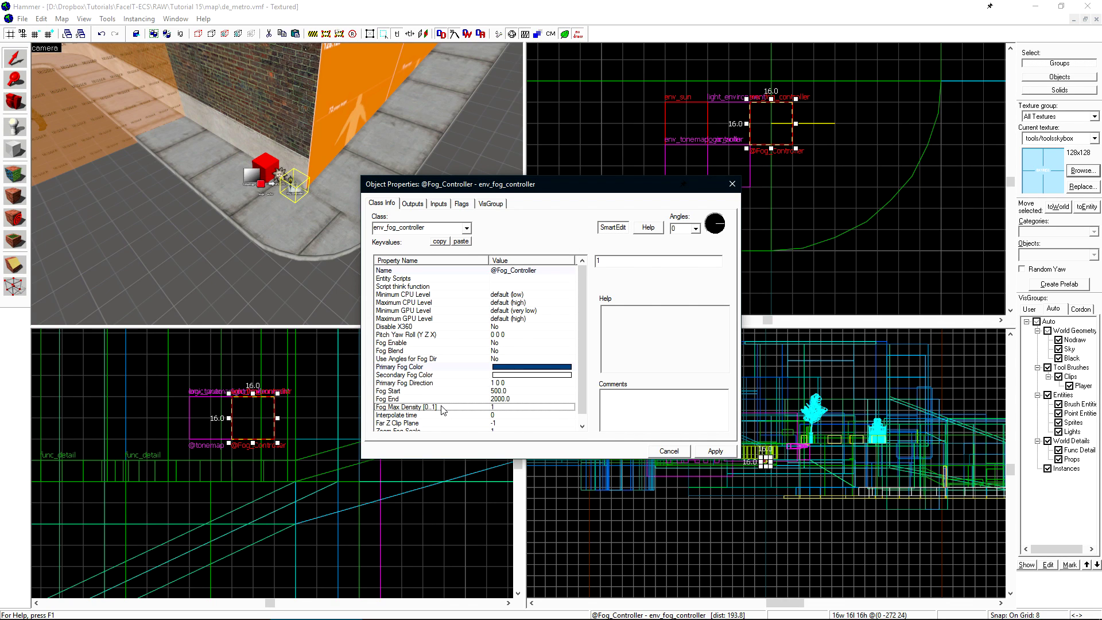
pyautogui.click(508, 391)
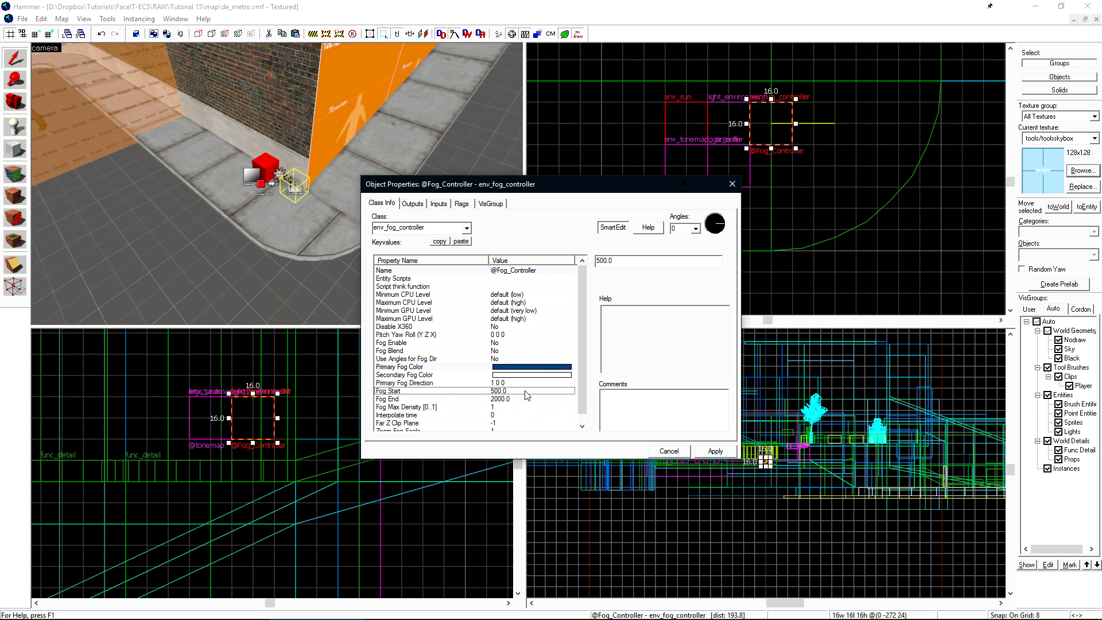
pyautogui.click(520, 399)
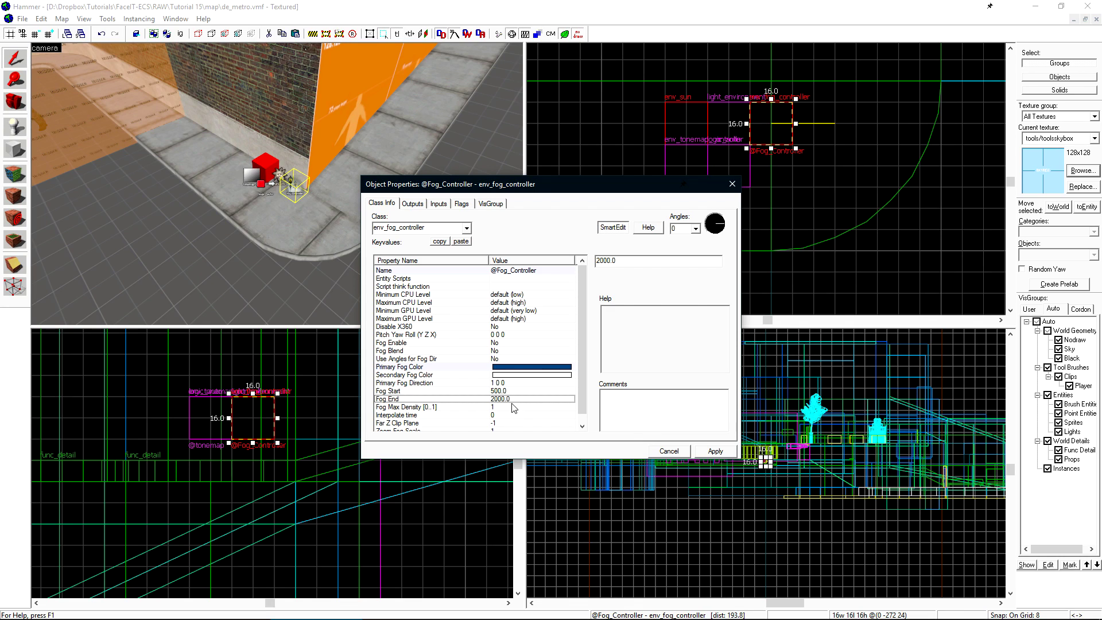
pyautogui.click(508, 407)
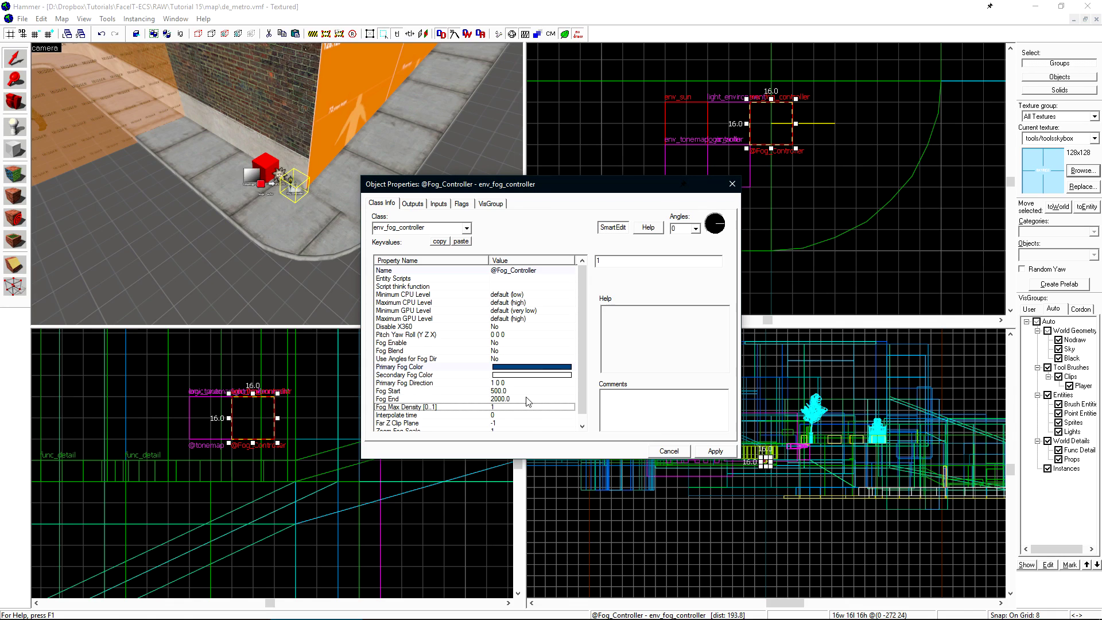
pyautogui.click(519, 393)
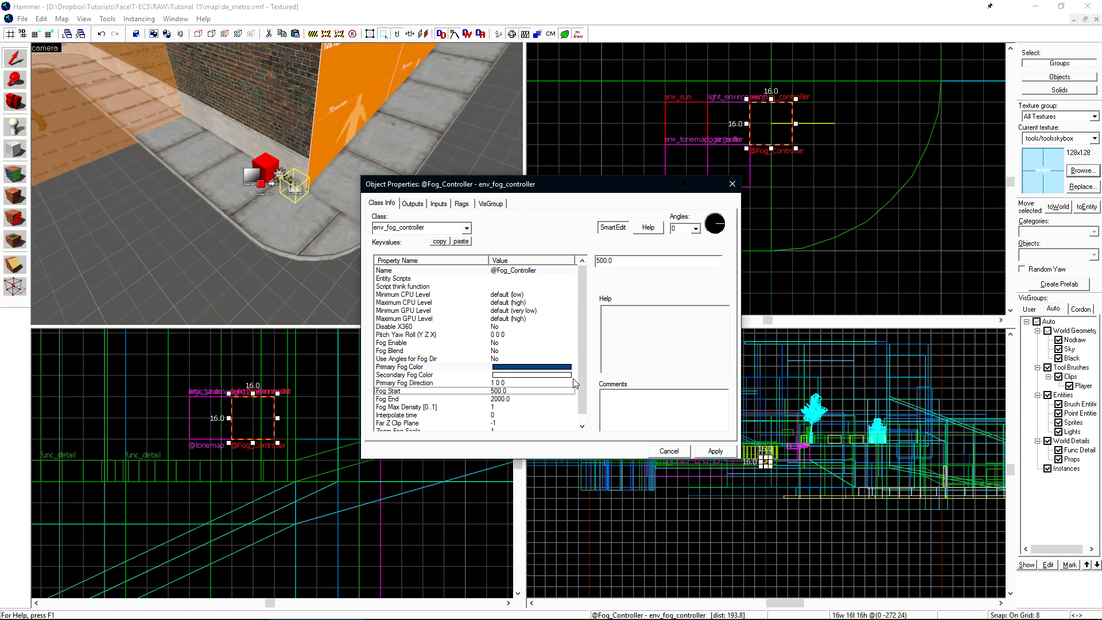
# - Set Fog Start to 400, Fog End to 3500, and edit Fog Max Density
pyautogui.doubleClick(644, 267)
pyautogui.write('400')
pyautogui.click(470, 400)
pyautogui.doubleClick(645, 267)
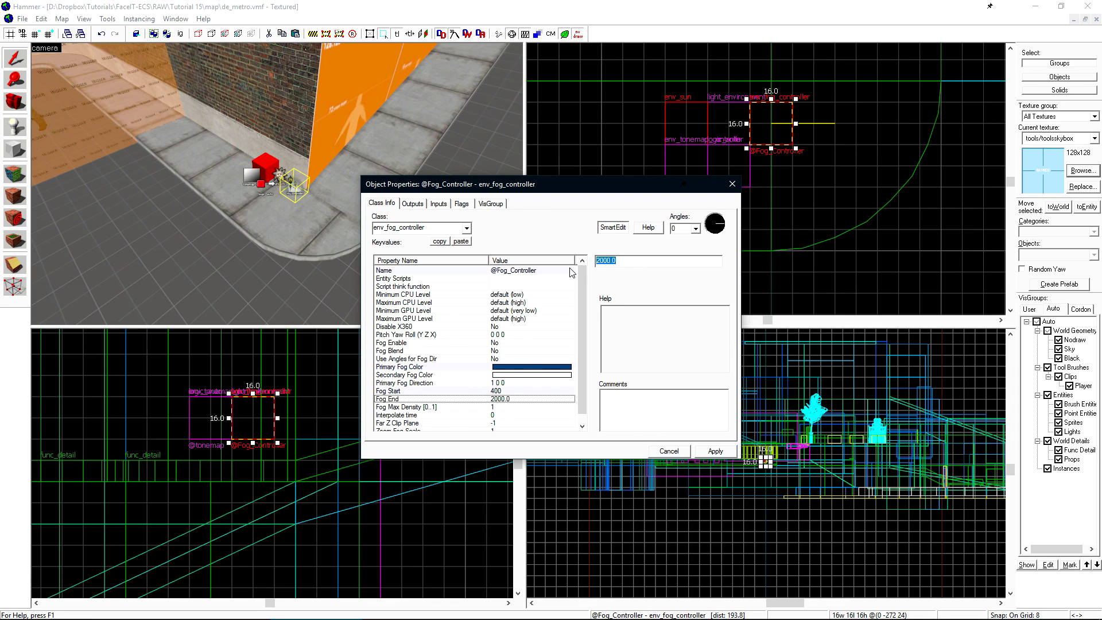
pyautogui.write('3500')
pyautogui.click(439, 406)
pyautogui.doubleClick(615, 266)
pyautogui.write('.7')
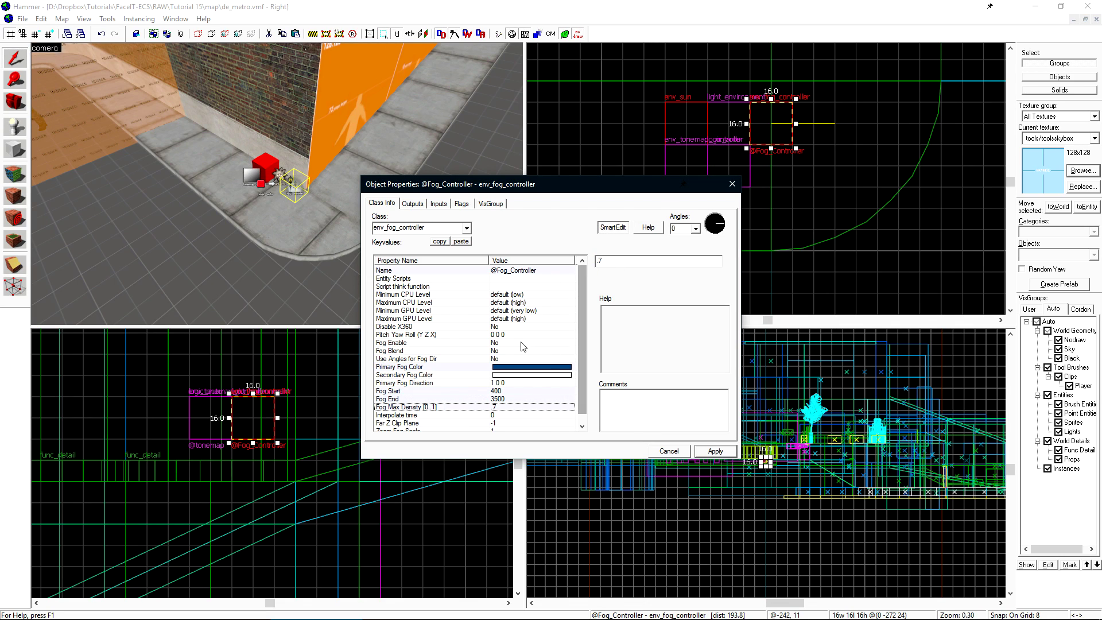
# - Set Fog Enable to Yes, close the properties, and bring up Run Map with F9
pyautogui.click(511, 342)
pyautogui.click(715, 261)
pyautogui.click(665, 272)
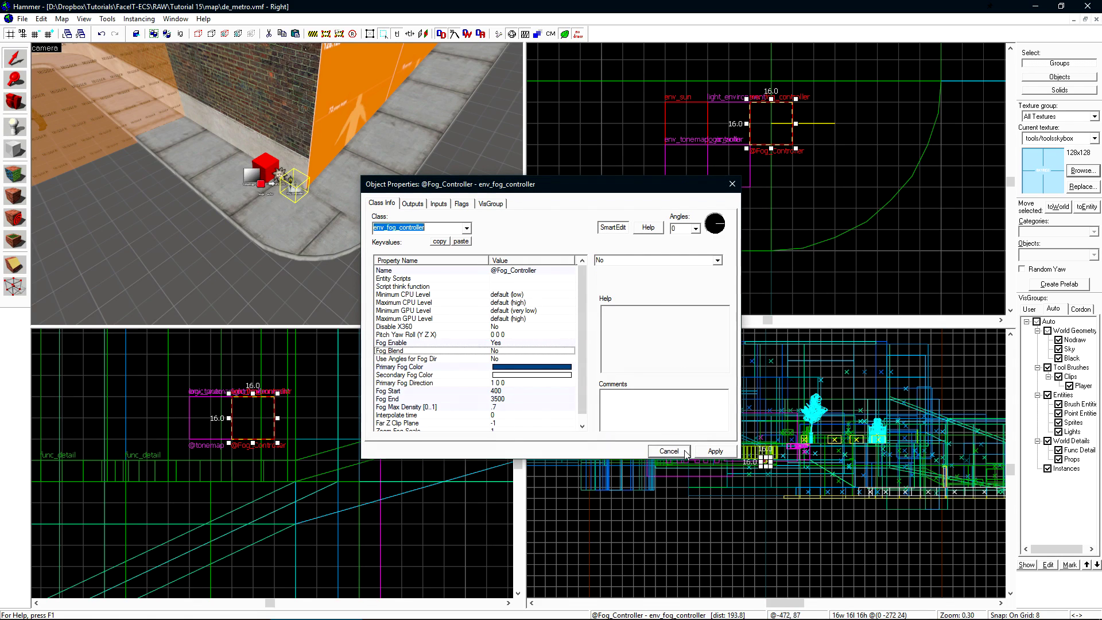
pyautogui.click(685, 452)
pyautogui.press('F9')
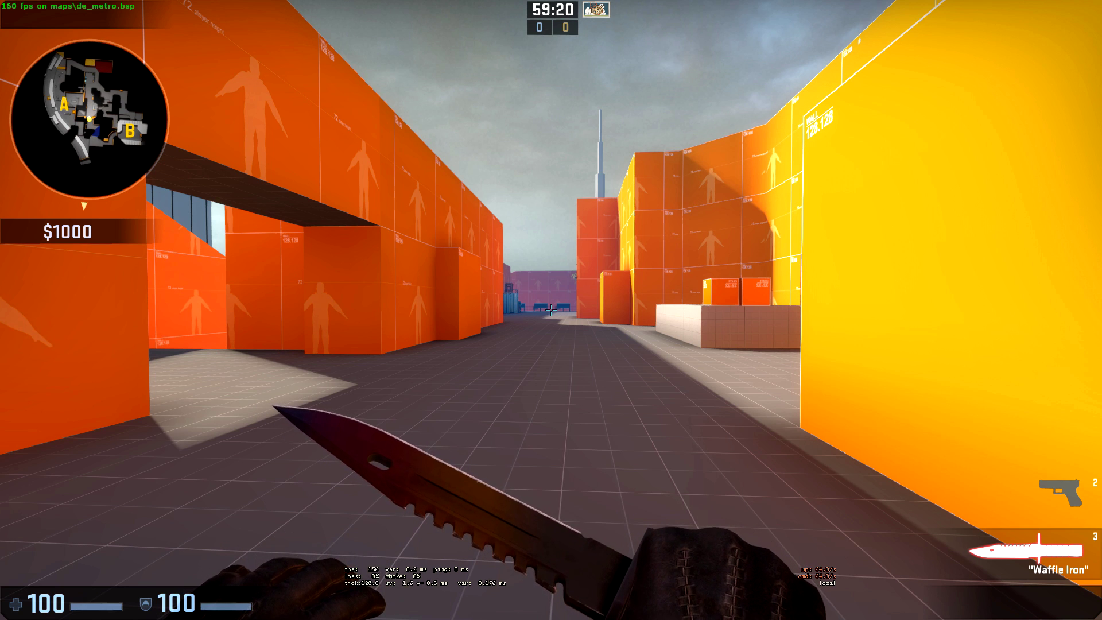
# - Open the Fog Panel with fogui and tick Fog Override
pyautogui.press('`')
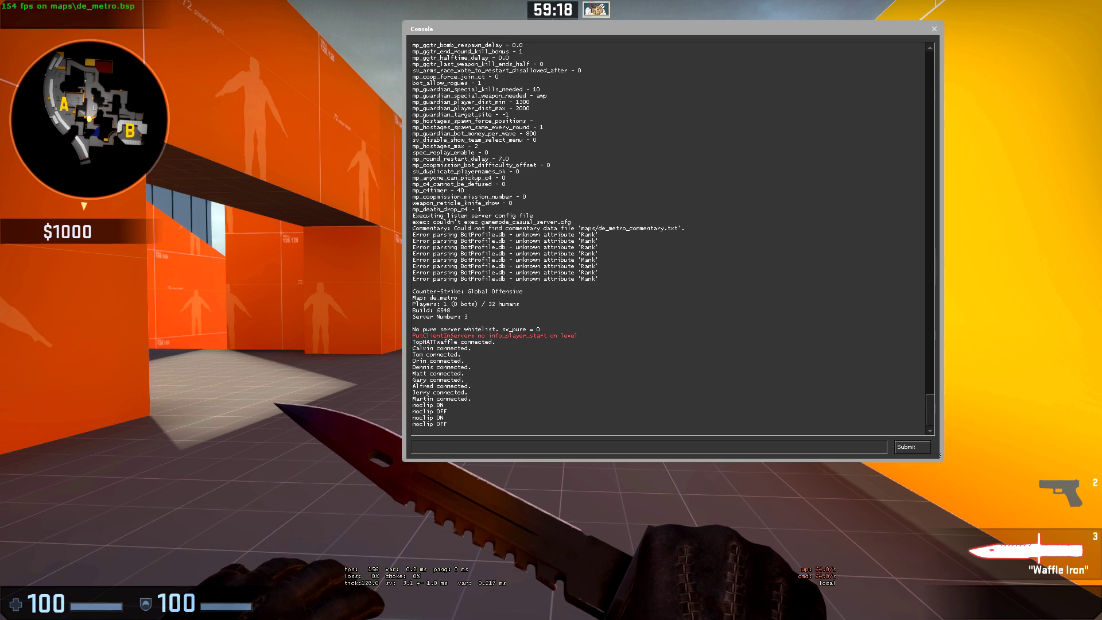
pyautogui.write('fogui')
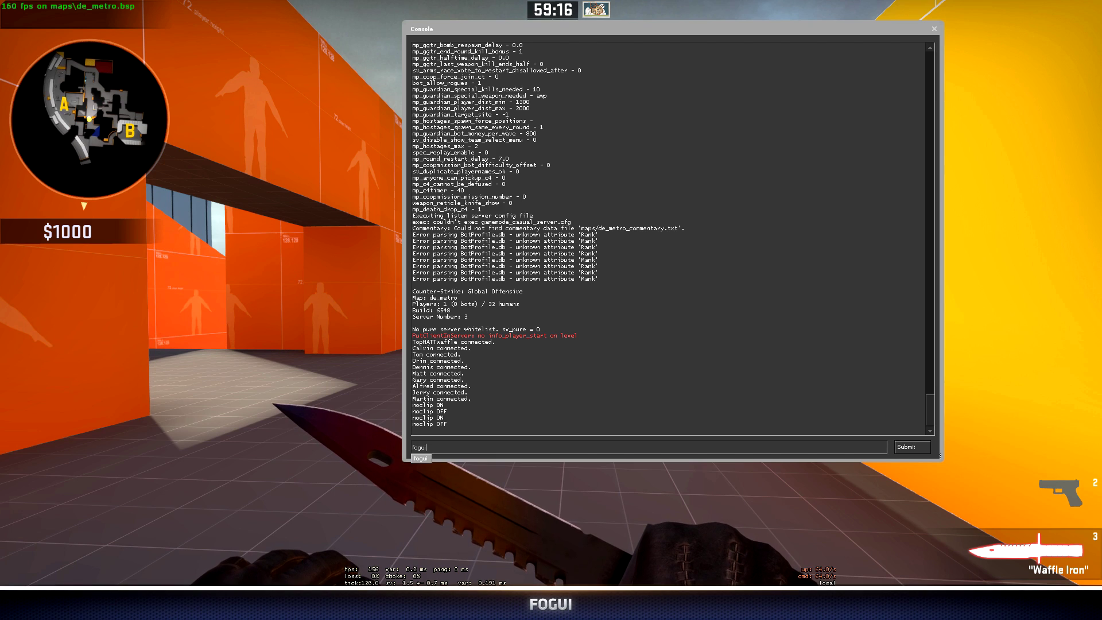
pyautogui.press('Return')
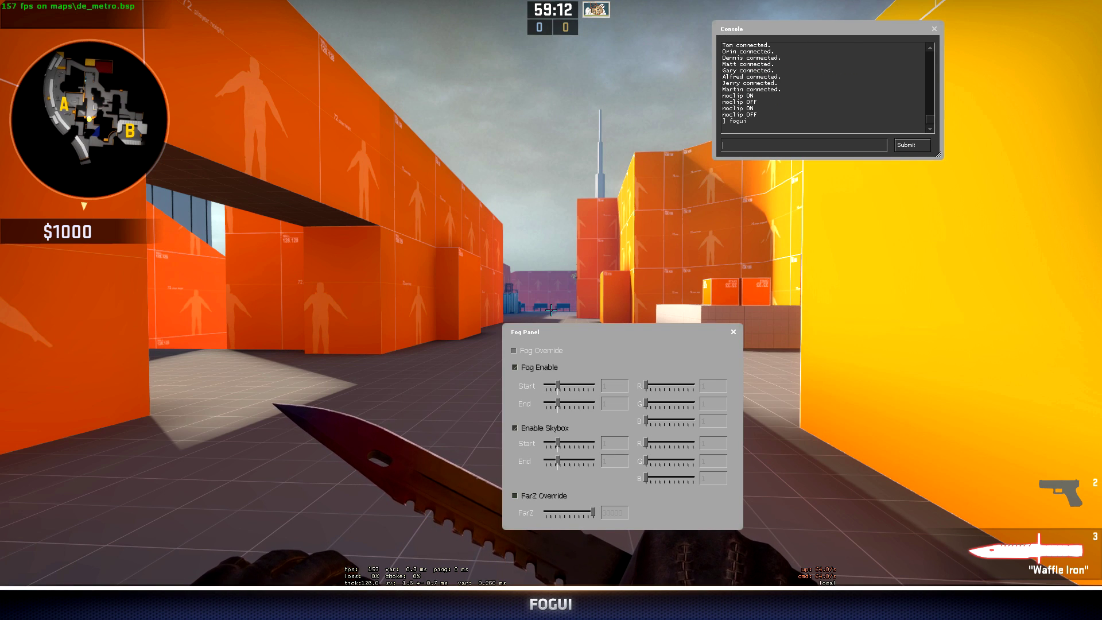
pyautogui.click(549, 349)
pyautogui.moveTo(567, 332); pyautogui.dragTo(662, 297)
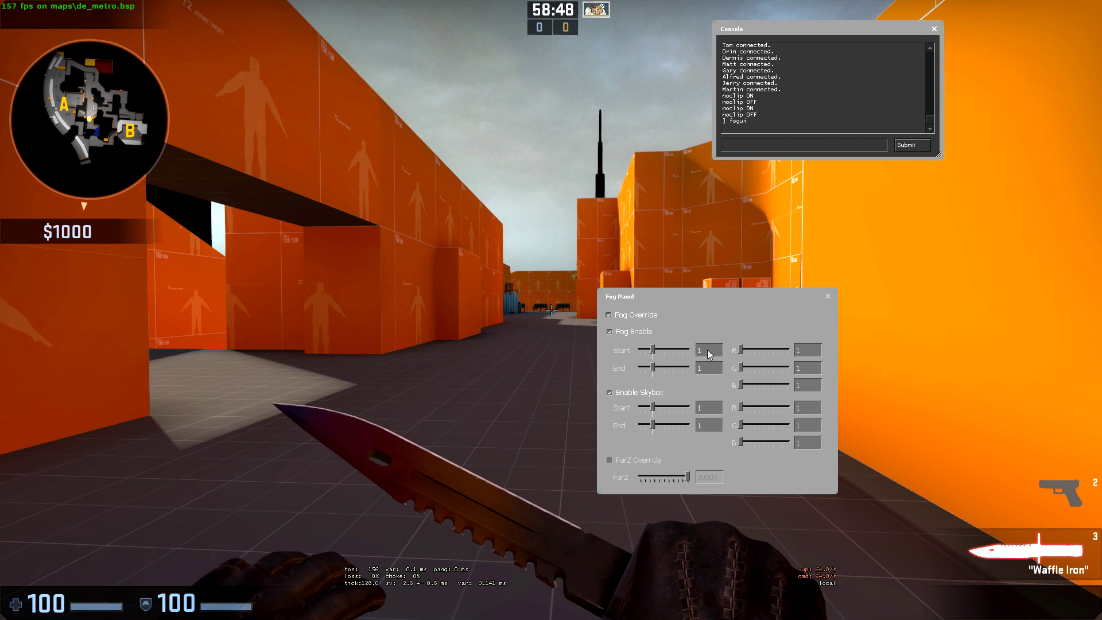
# - Enter fog start 400, end 3500, green 72, blue 129, then raise the red value
pyautogui.doubleClick(709, 353)
pyautogui.write('400')
pyautogui.press('Tab')
pyautogui.write('3500')
pyautogui.press('Tab')
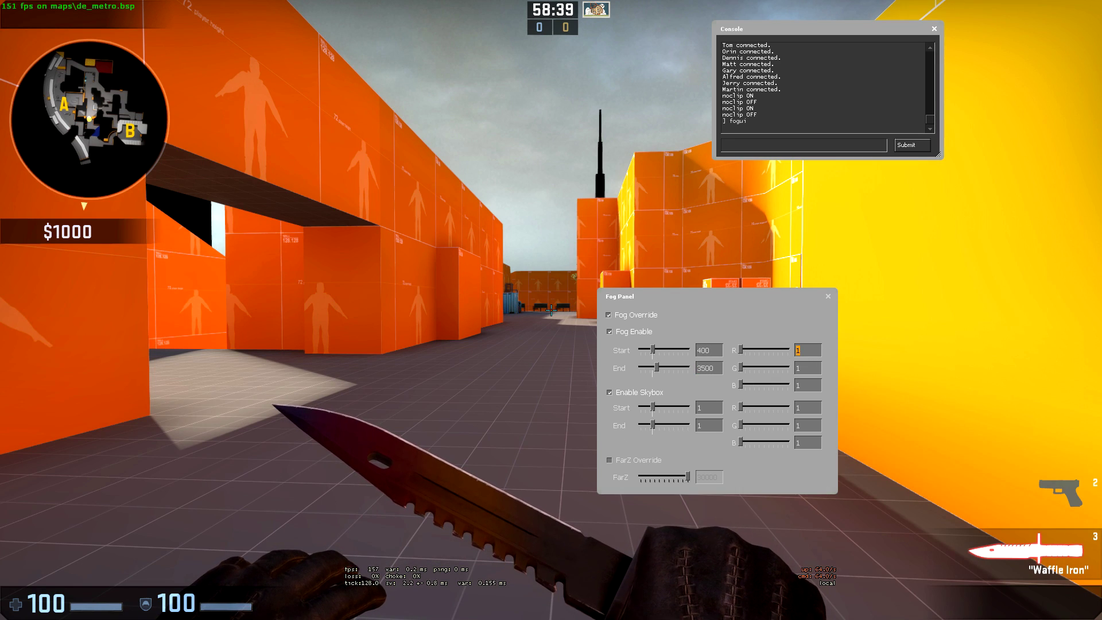
pyautogui.press('Tab')
pyautogui.write('72')
pyautogui.press('`')
pyautogui.press('`')
pyautogui.press('Tab')
pyautogui.write('129')
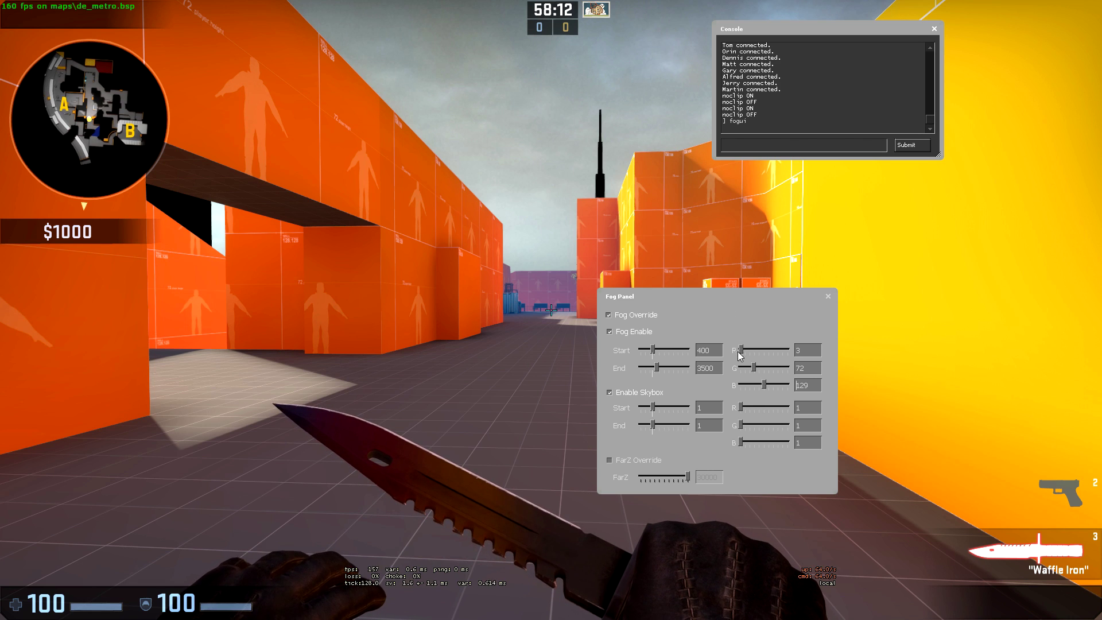
pyautogui.moveTo(741, 349)
pyautogui.mouseDown()
pyautogui.moveTo(753, 350)
pyautogui.moveTo(740, 349)
pyautogui.mouseUp()
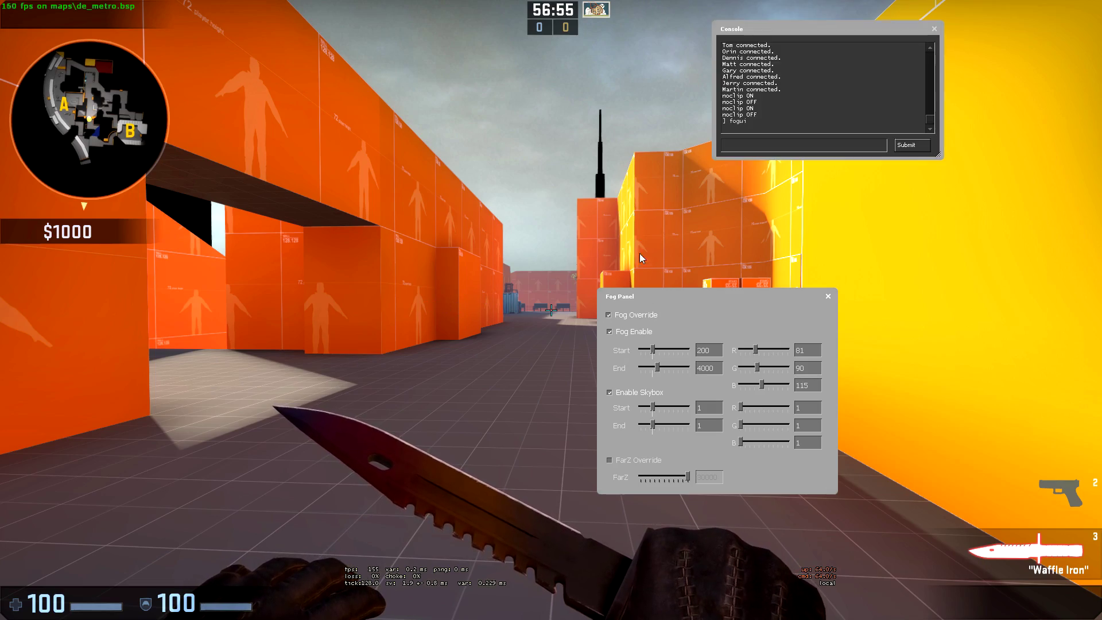
# - Fly over the map, then reopen fogui and toggle skybox fog to compare the skyline
pyautogui.press('`')
pyautogui.press('w')
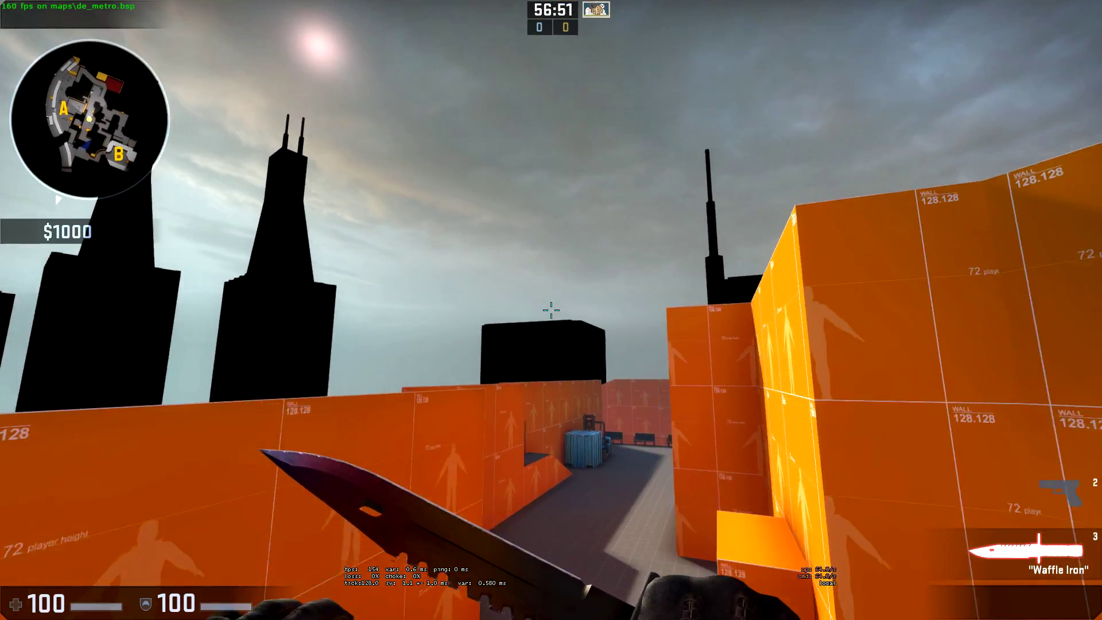
pyautogui.press('w')
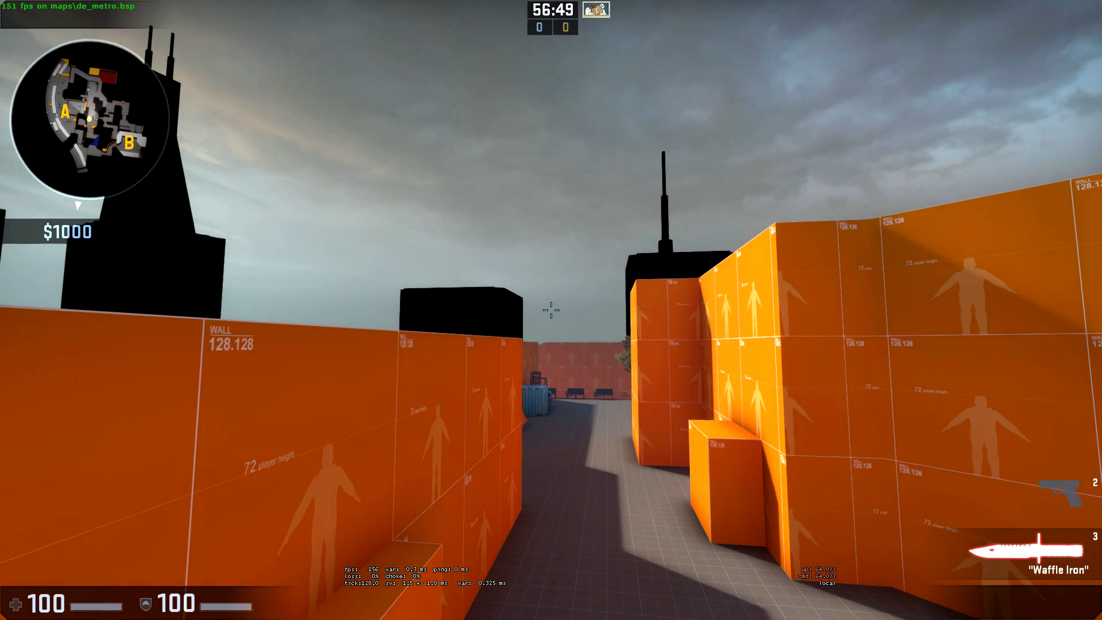
pyautogui.press('`')
pyautogui.write('fogui')
pyautogui.press('Return')
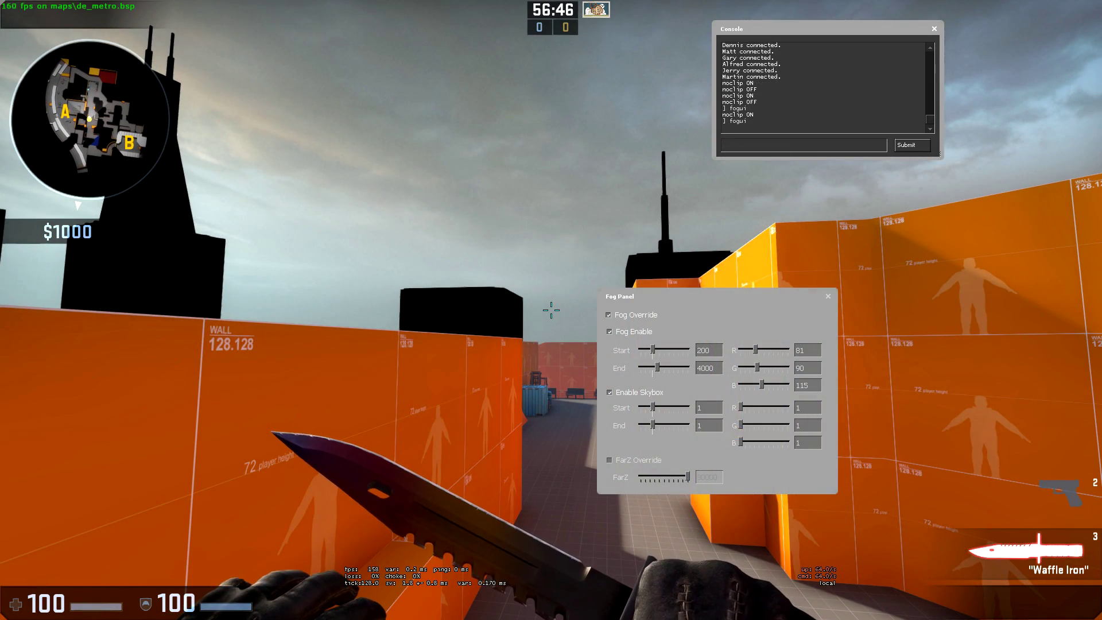
pyautogui.click(637, 395)
pyautogui.click(635, 393)
pyautogui.click(635, 393)
pyautogui.click(634, 393)
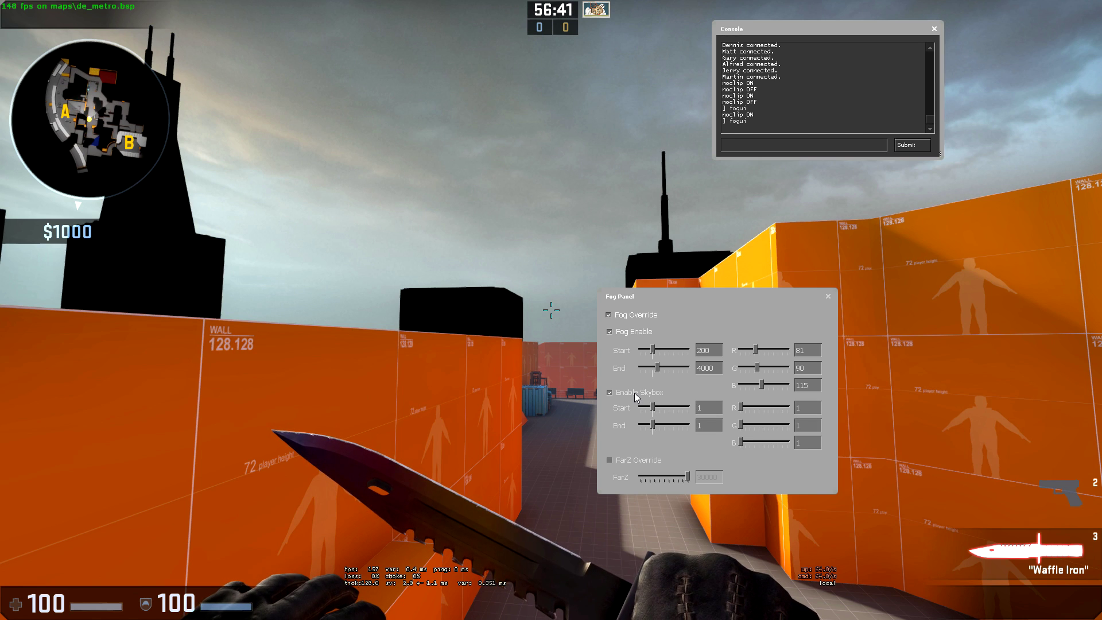
# - Set skybox fog start to 200 and end to 4000
pyautogui.click(718, 407)
pyautogui.write('200')
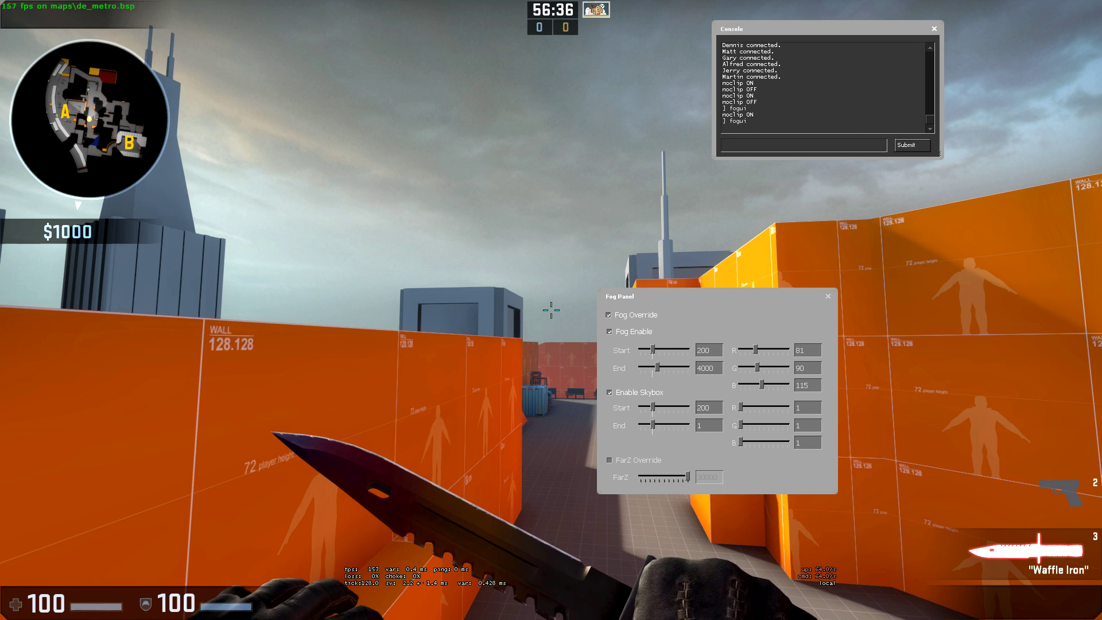
pyautogui.doubleClick(709, 426)
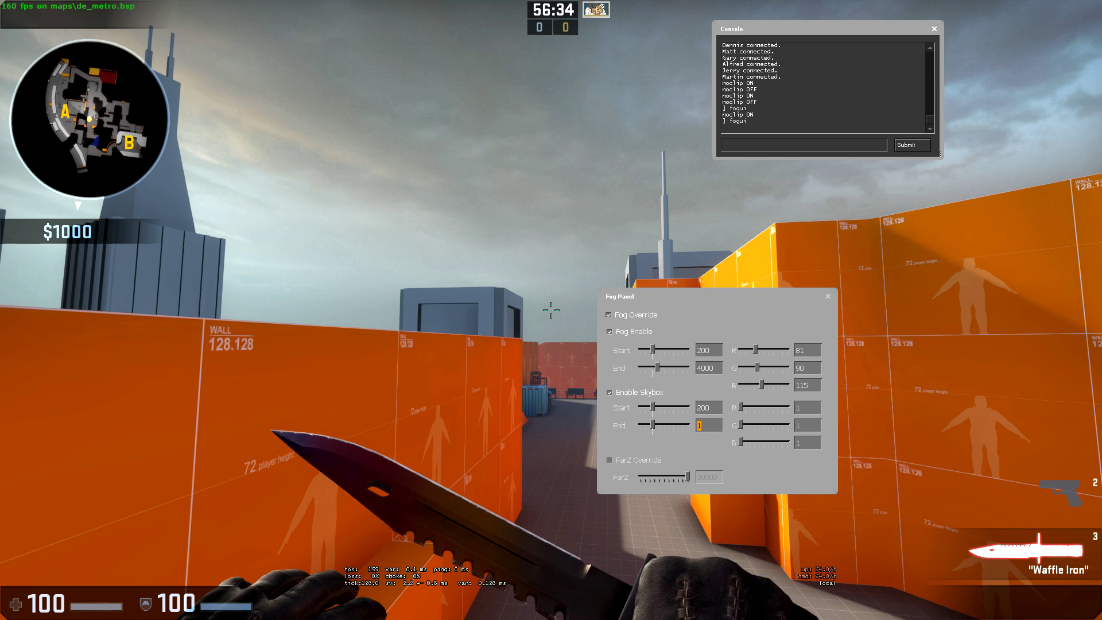
pyautogui.write('4000')
pyautogui.press('Return')
# - Set the skybox fog colour to 81 90 115
pyautogui.doubleClick(806, 407)
pyautogui.write('81')
pyautogui.press('Return')
pyautogui.doubleClick(806, 425)
pyautogui.write('90')
pyautogui.press('Return')
pyautogui.doubleClick(806, 443)
pyautogui.write('115')
pyautogui.press('Return')
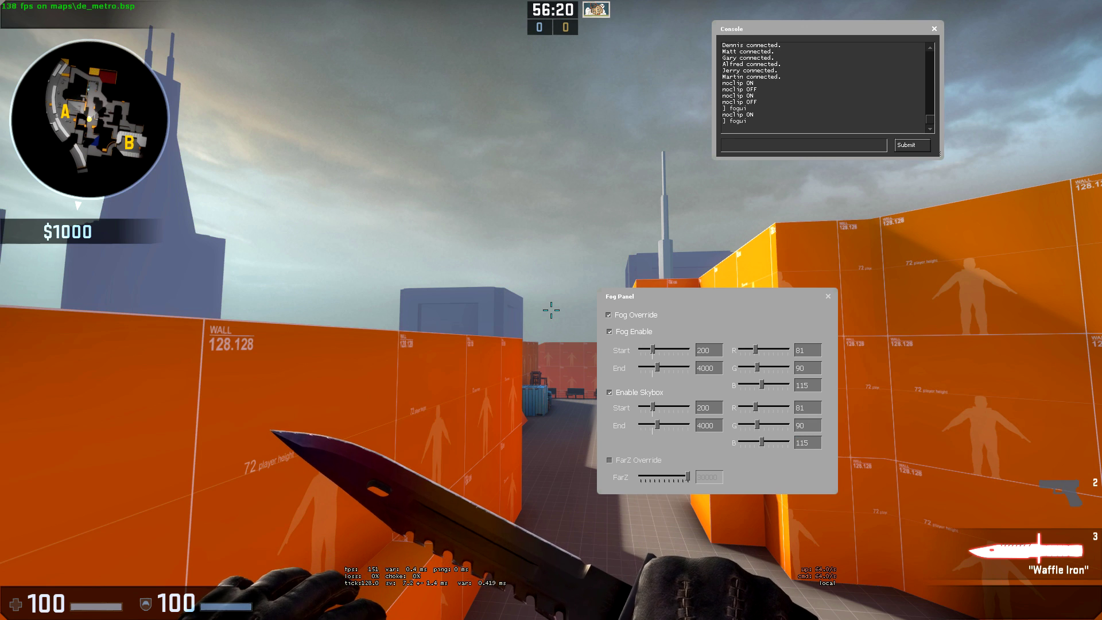
# - Move the Fog Panel aside and close the console and panel to view the result
pyautogui.moveTo(688, 296); pyautogui.dragTo(784, 278)
pyautogui.press('`')
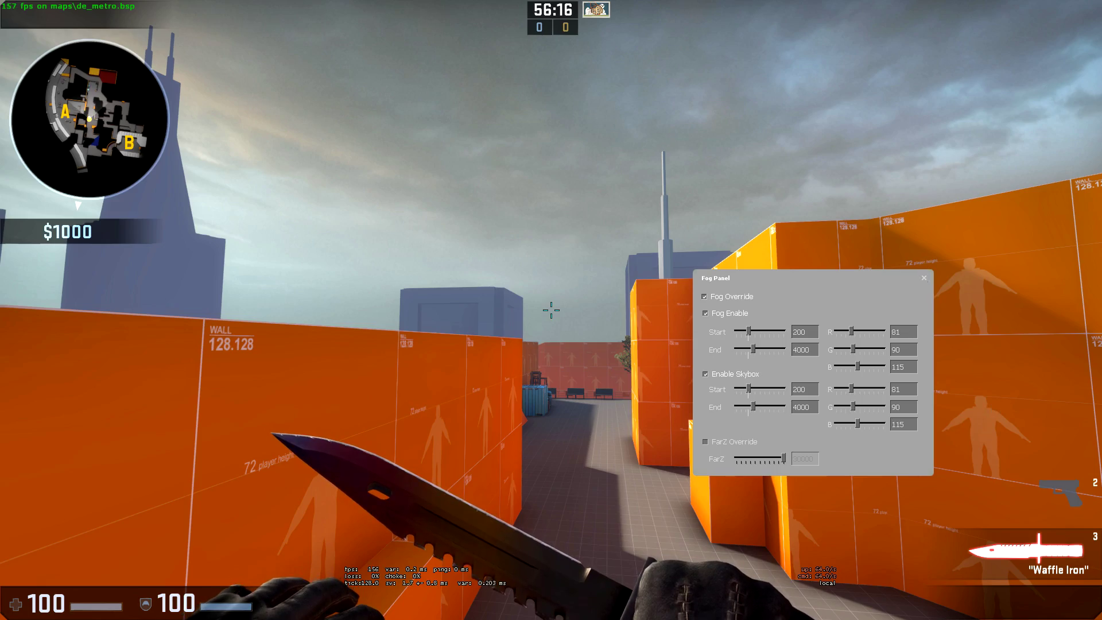
pyautogui.press('`')
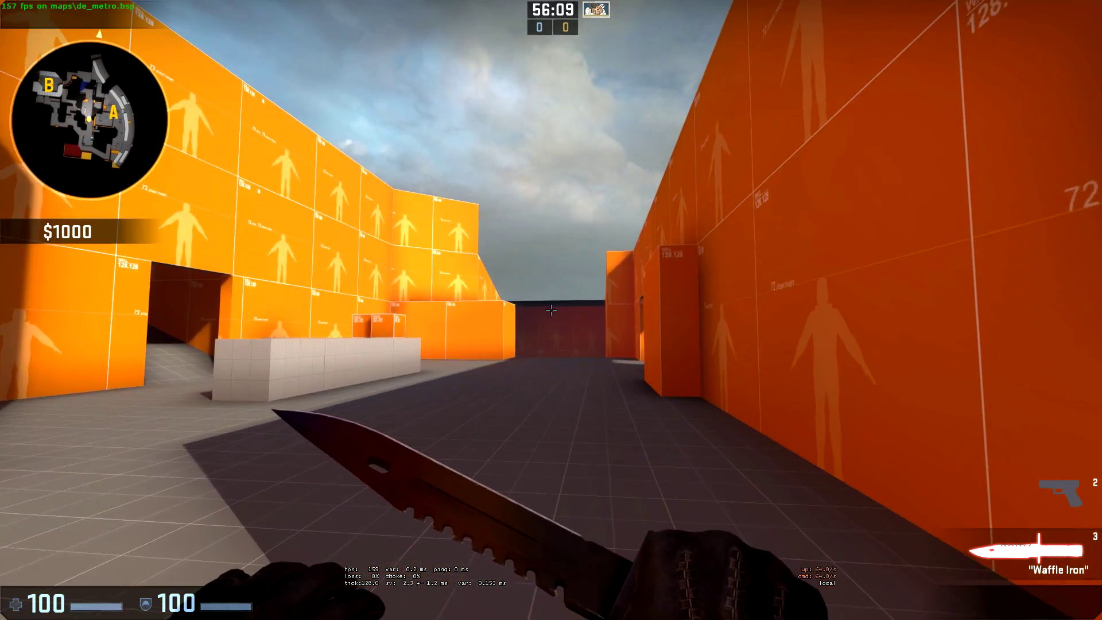
# - Open the fog editing panel with the fogui console command
pyautogui.press('`')
pyautogui.write('fogui')
pyautogui.press('Return')
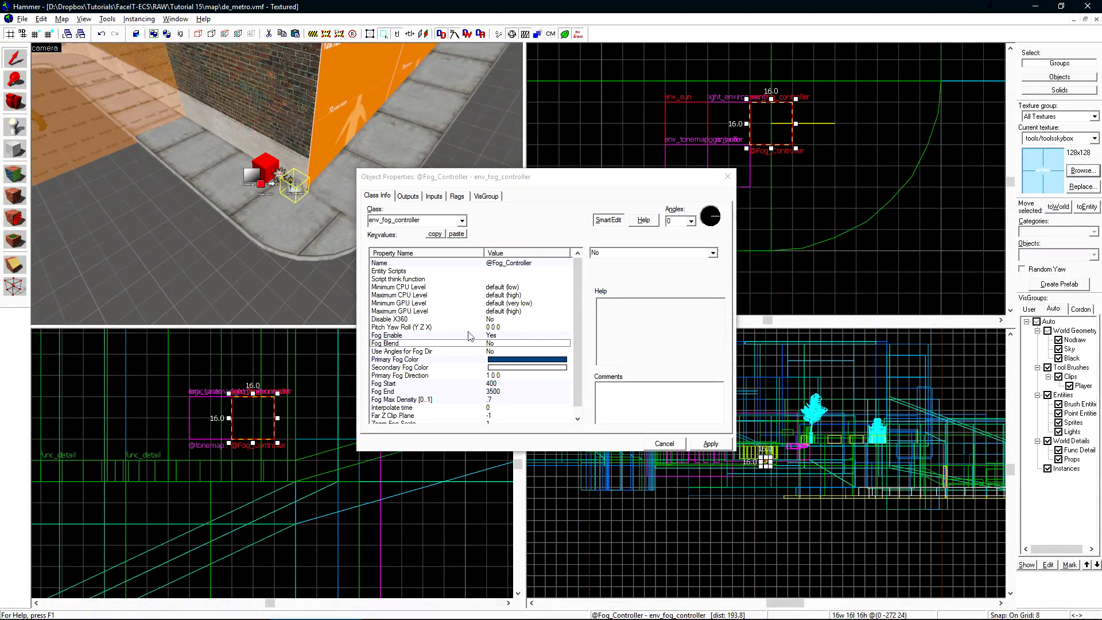
pyautogui.click(497, 361)
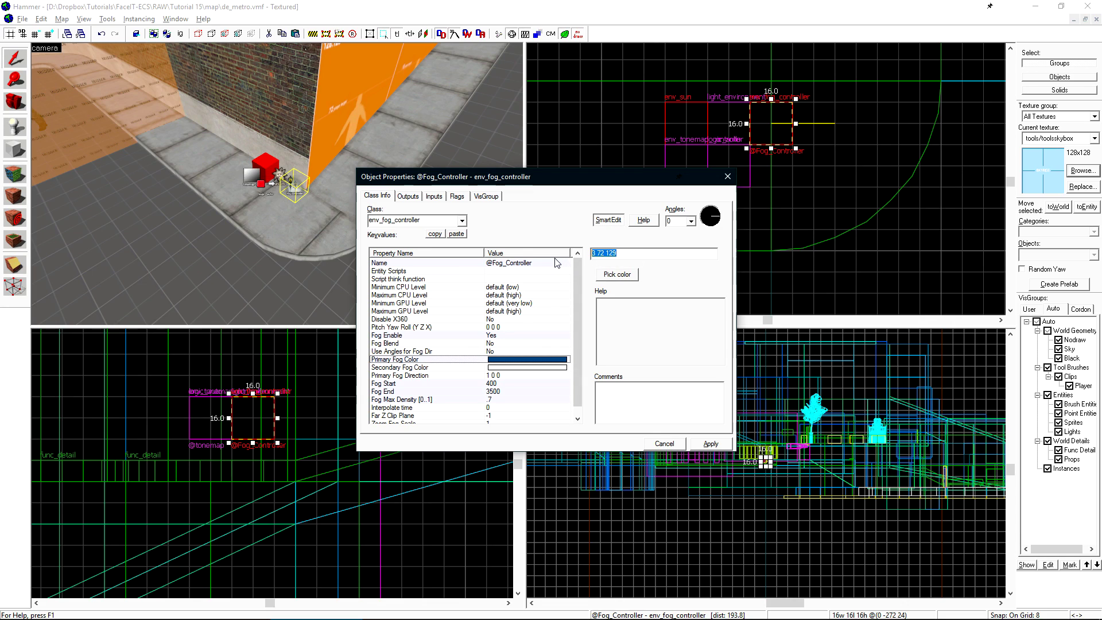
pyautogui.click(494, 383)
pyautogui.write('200')
pyautogui.click(494, 391)
pyautogui.write('4000')
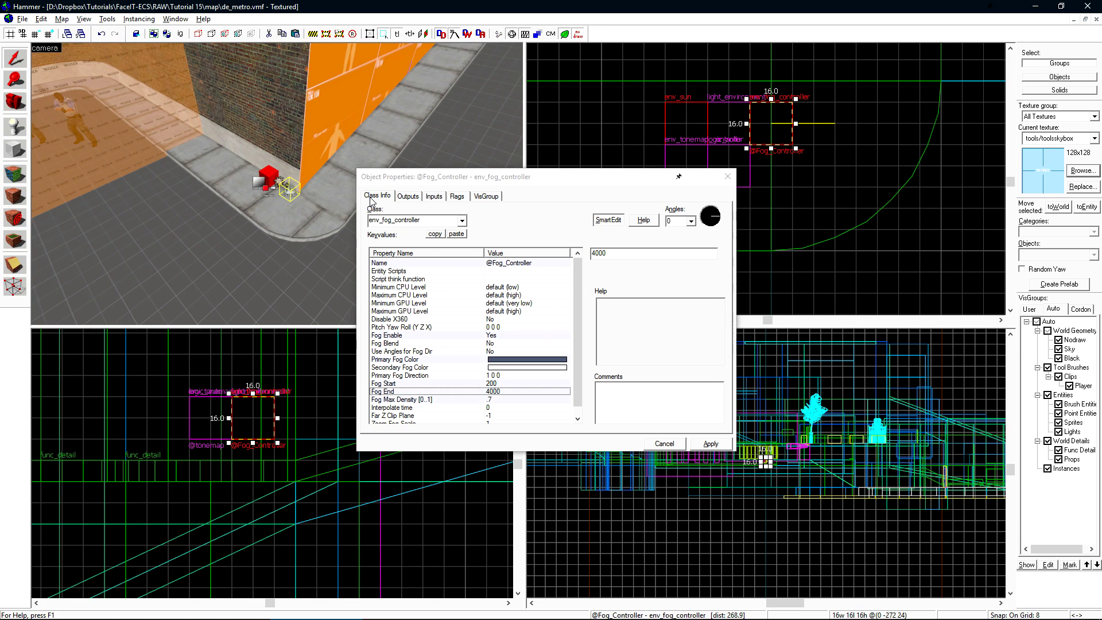
# - Select the sky_camera entity through the Entity Report, then close the report
pyautogui.click(62, 19)
pyautogui.click(85, 100)
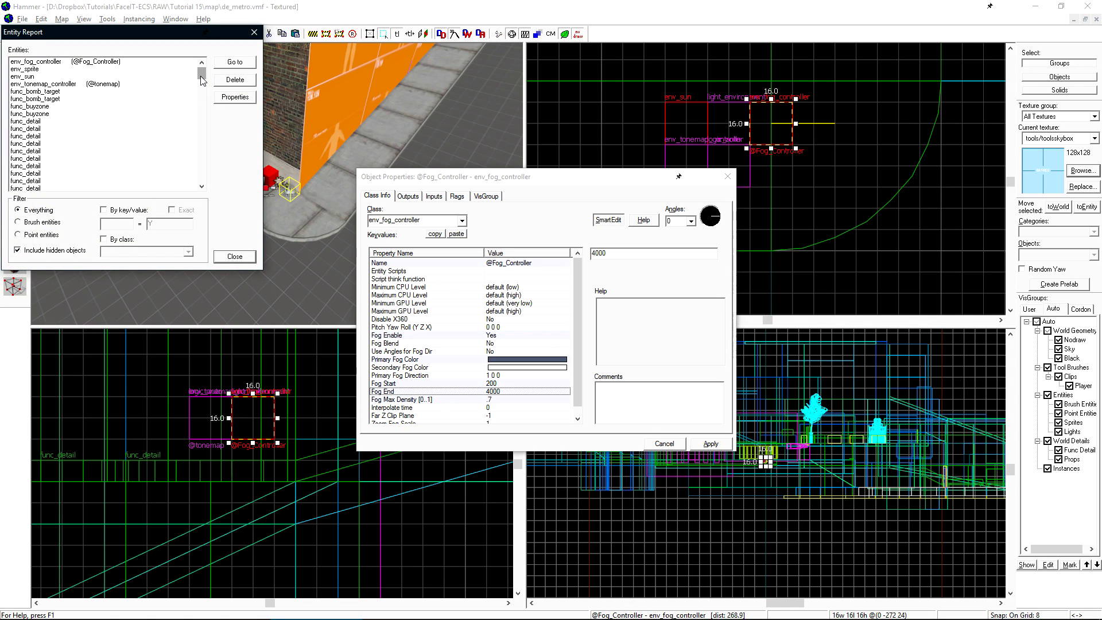
pyautogui.moveTo(201, 74); pyautogui.dragTo(189, 190)
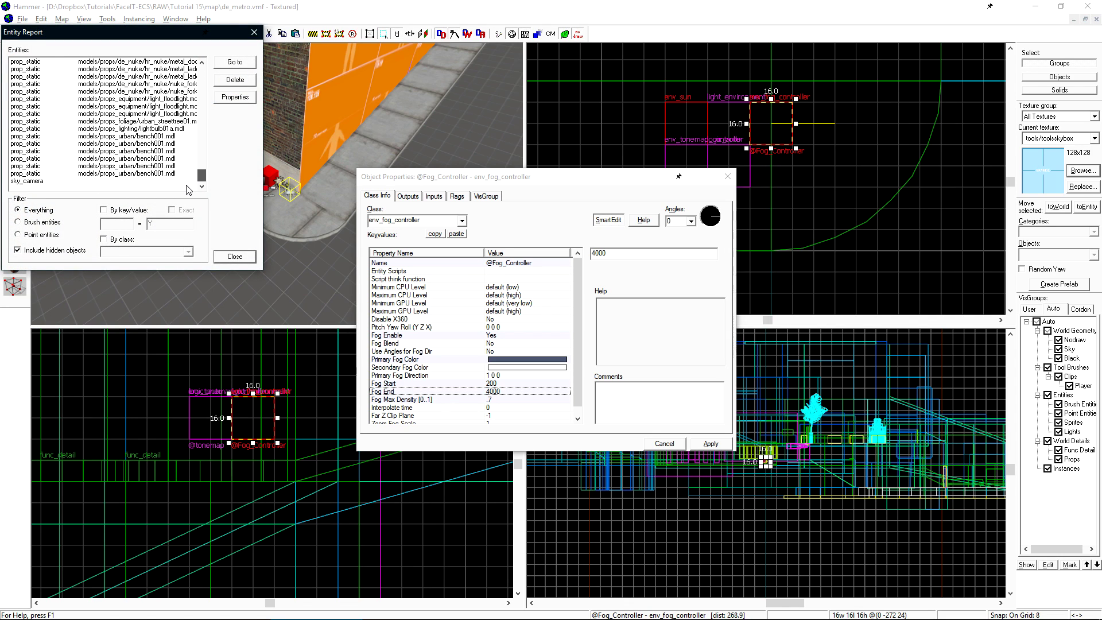
pyautogui.click(33, 181)
pyautogui.click(266, 53)
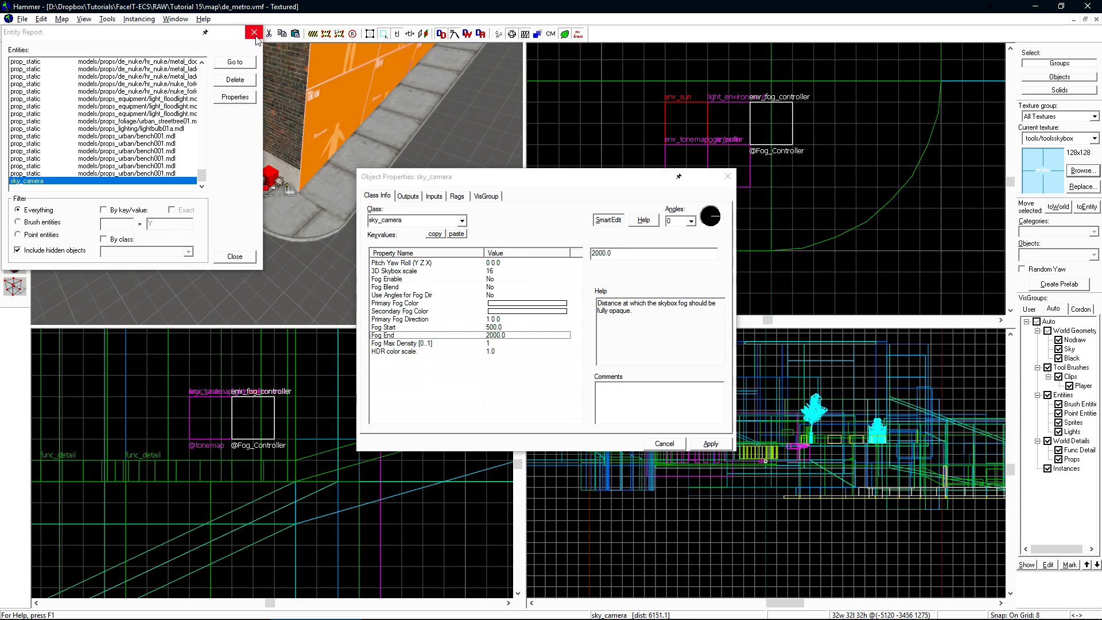
pyautogui.click(254, 32)
# - Give sky_camera skybox Fog Start 200, Fog End 4000 and Fog Max Density 0.7
pyautogui.click(413, 327)
pyautogui.press('Tab')
pyautogui.write('2')
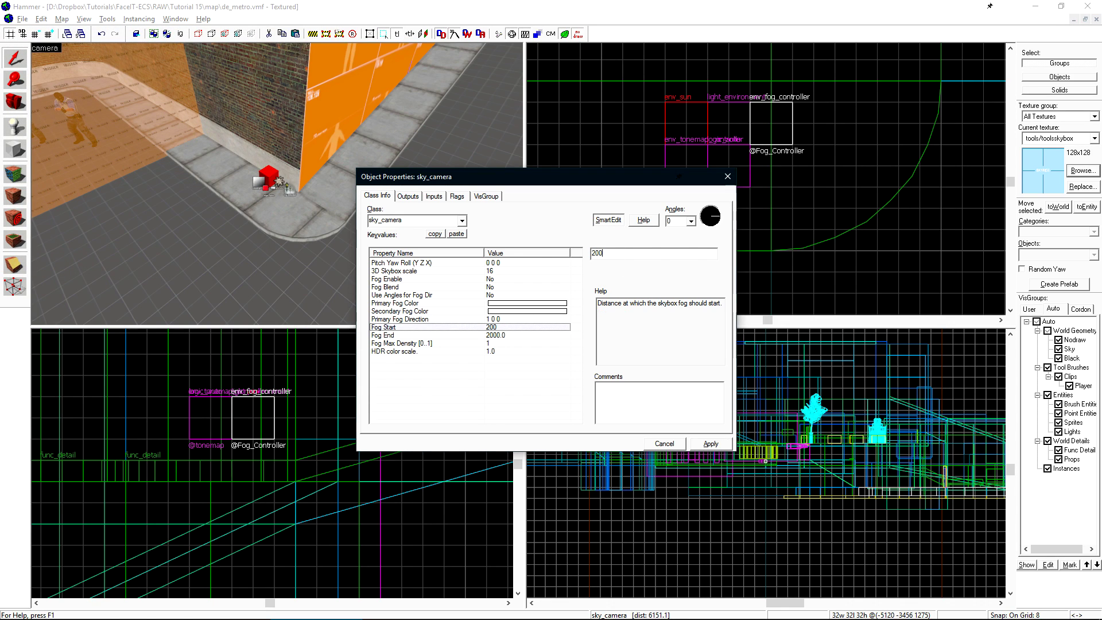
pyautogui.click(413, 335)
pyautogui.press('Tab')
pyautogui.write('4000')
pyautogui.click(413, 343)
pyautogui.press('Tab')
pyautogui.write('.7')
pyautogui.click(559, 279)
pyautogui.click(413, 303)
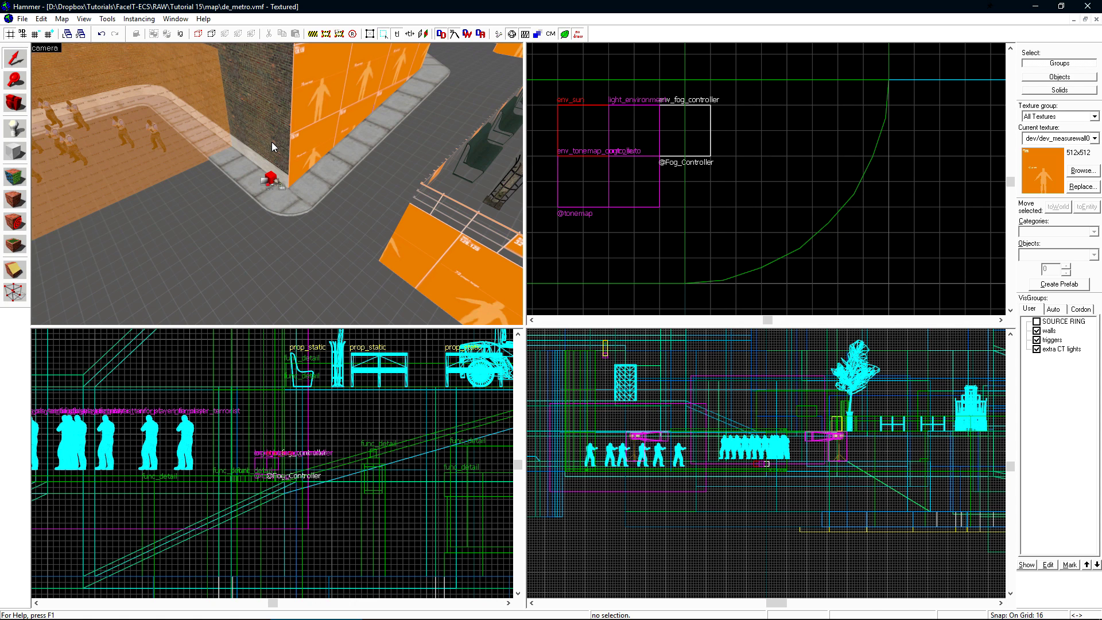
# - Duplicate the fog controller entity just below the original
pyautogui.press('w')
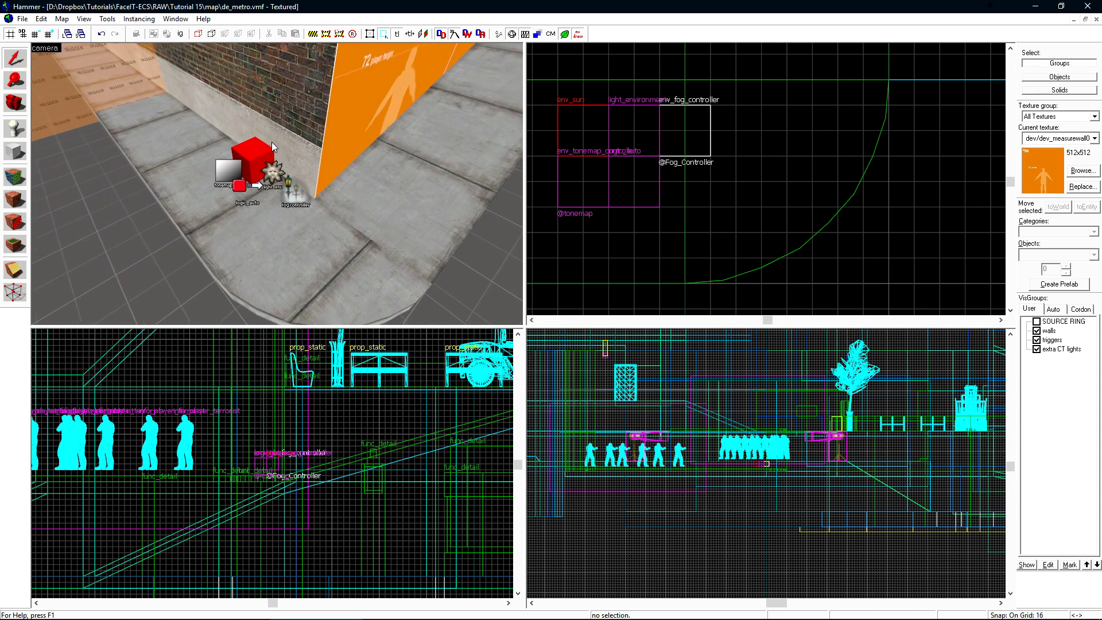
pyautogui.click(298, 198)
pyautogui.scroll(3, 830, 192)
pyautogui.keyDown('shift'); pyautogui.moveTo(762, 134); pyautogui.dragTo(763, 185); pyautogui.keyUp('shift')
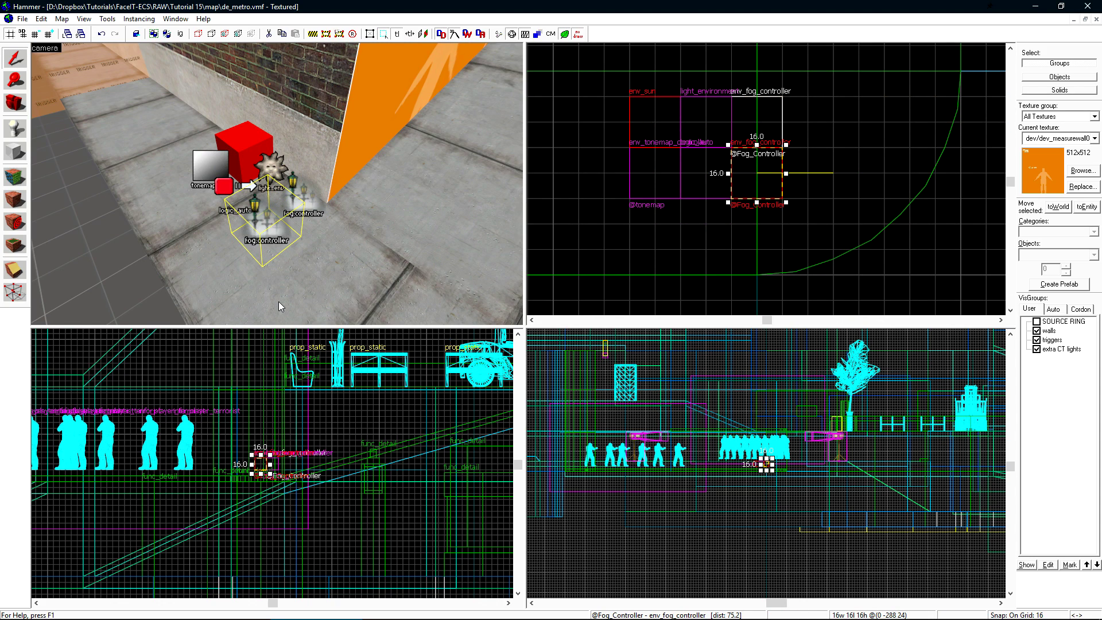
pyautogui.doubleClick(271, 215)
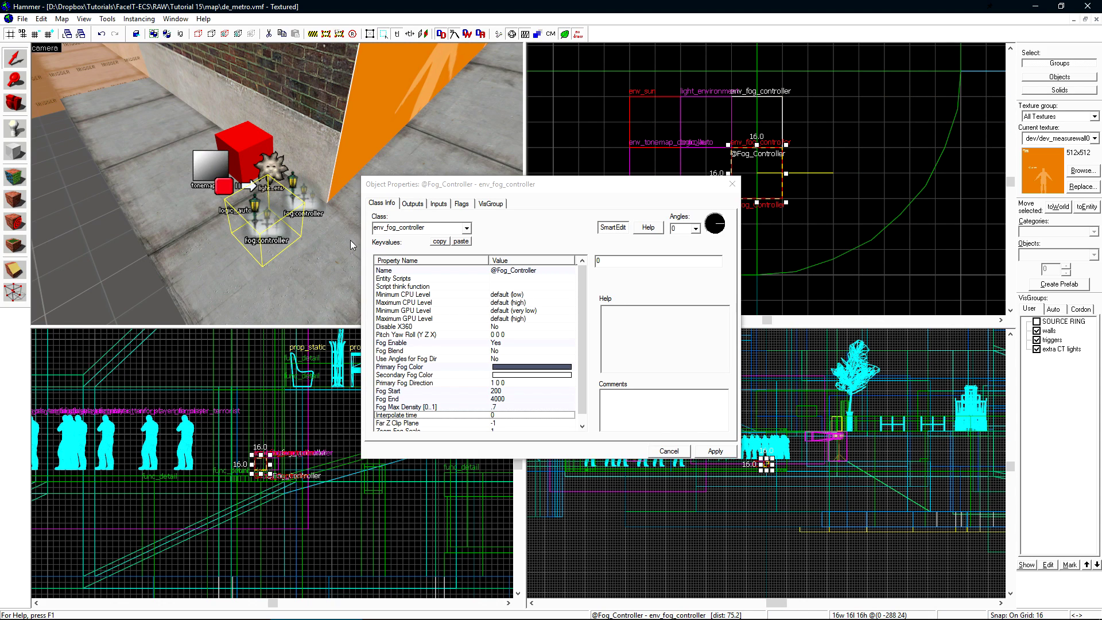
pyautogui.click(462, 205)
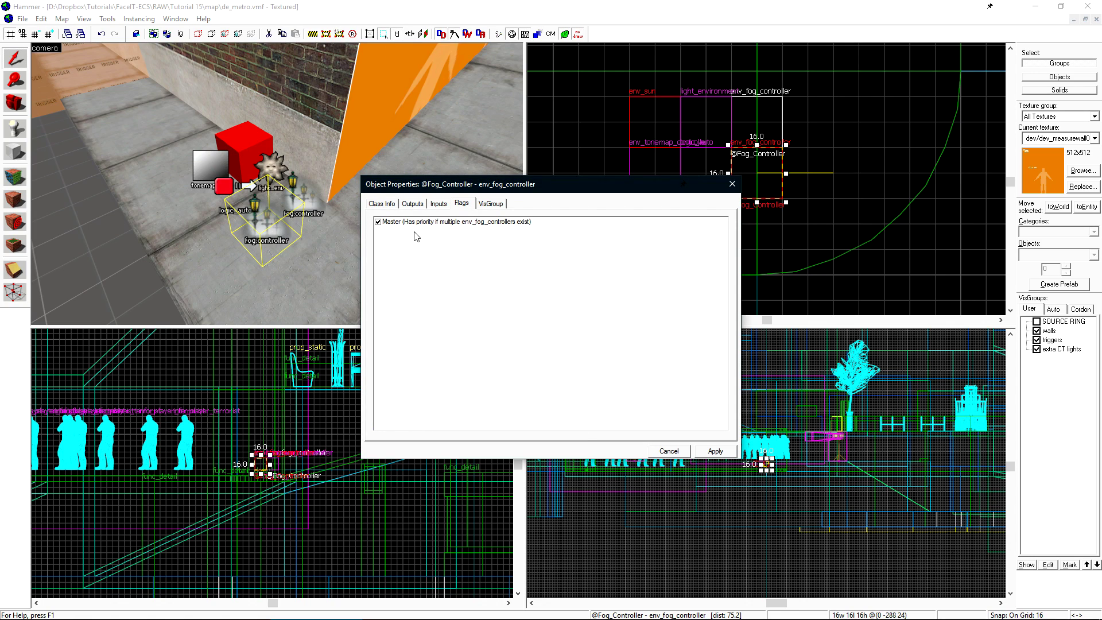
pyautogui.click(377, 223)
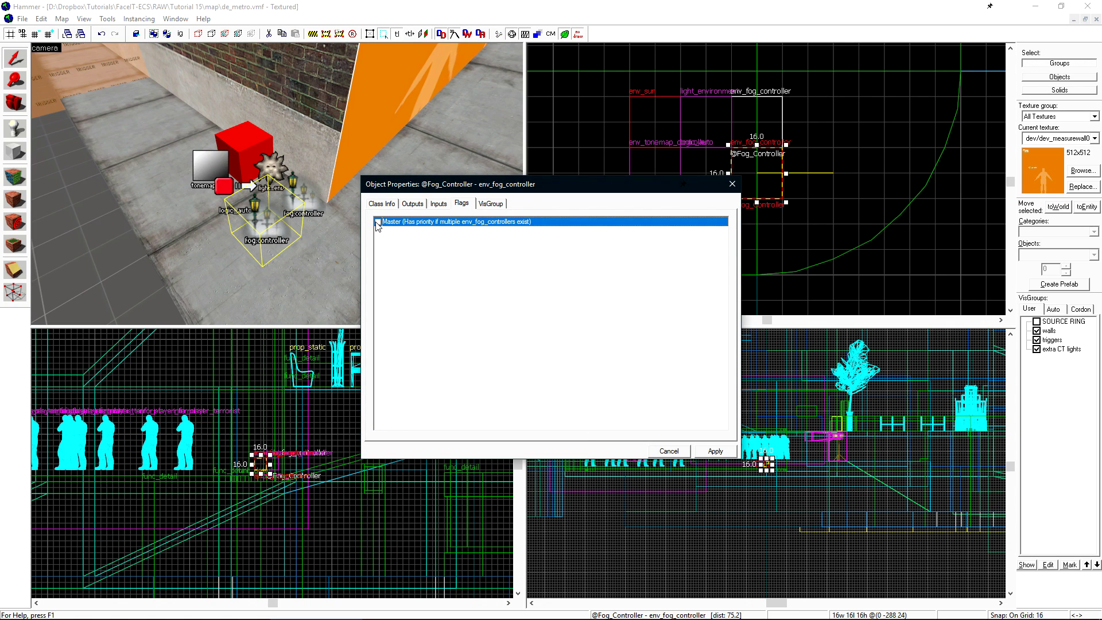
pyautogui.click(381, 204)
pyautogui.click(497, 269)
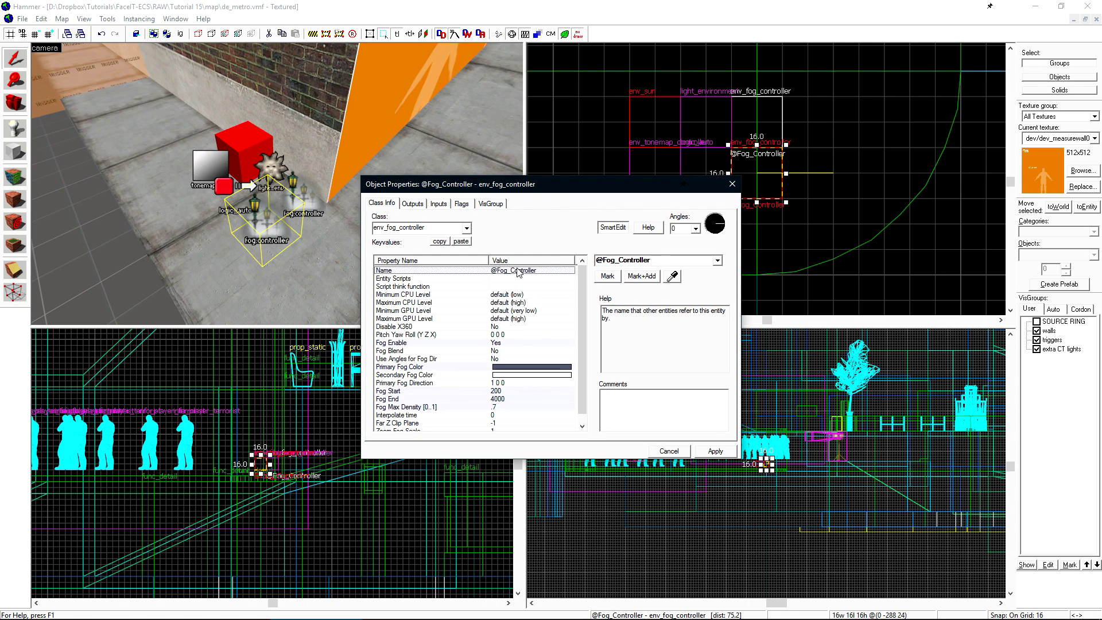
pyautogui.click(666, 262)
pyautogui.write('_Slave')
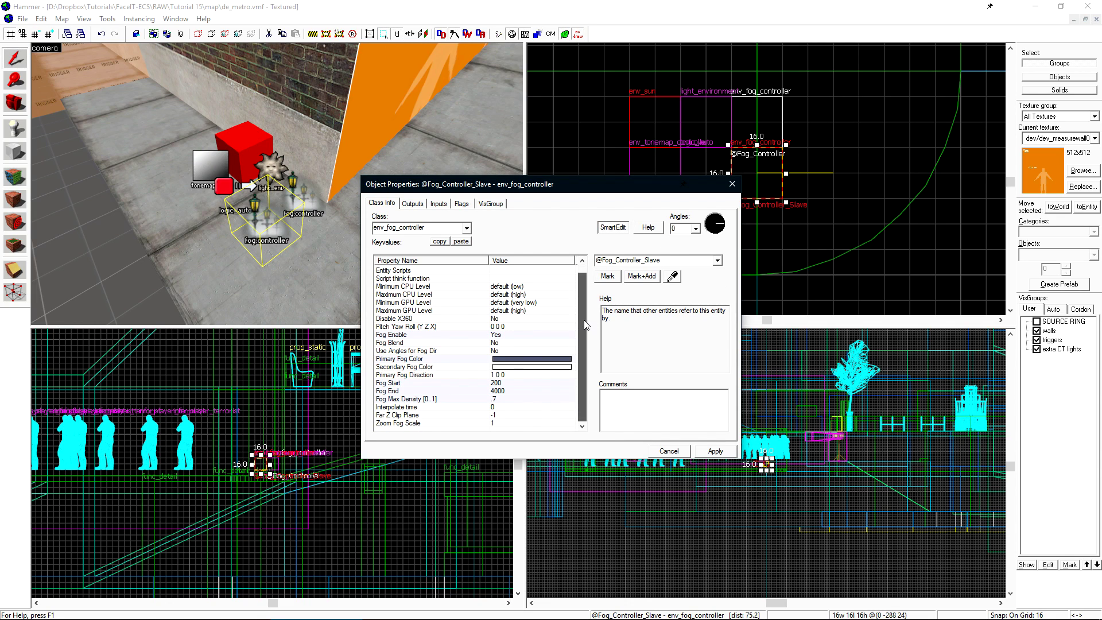
pyautogui.scroll(-1, 584, 325)
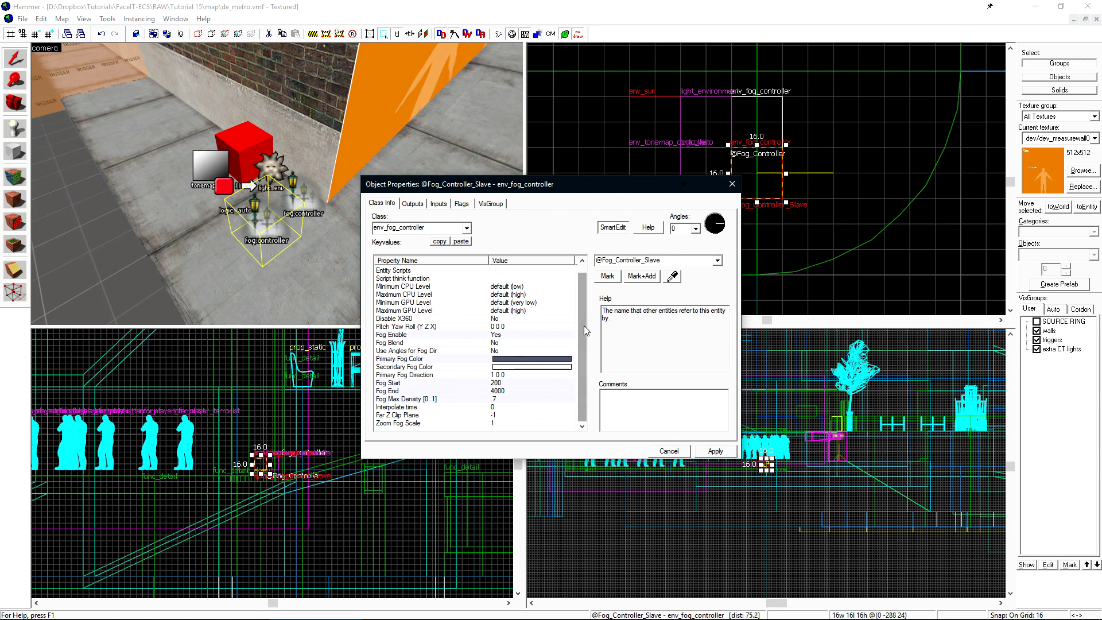
pyautogui.click(486, 399)
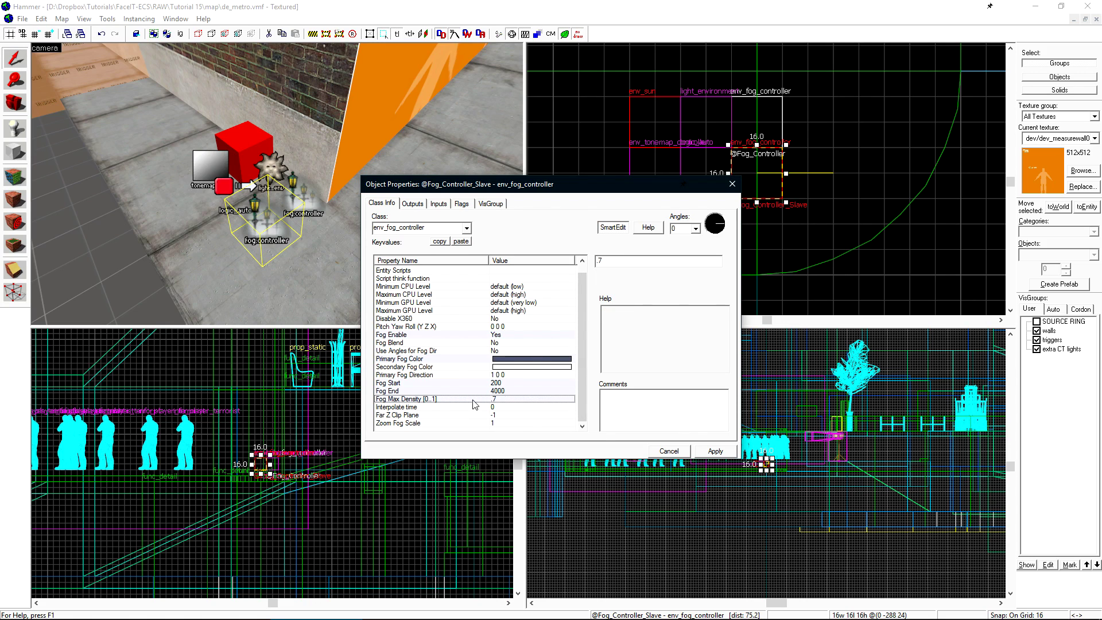
pyautogui.doubleClick(598, 261)
pyautogui.click(713, 451)
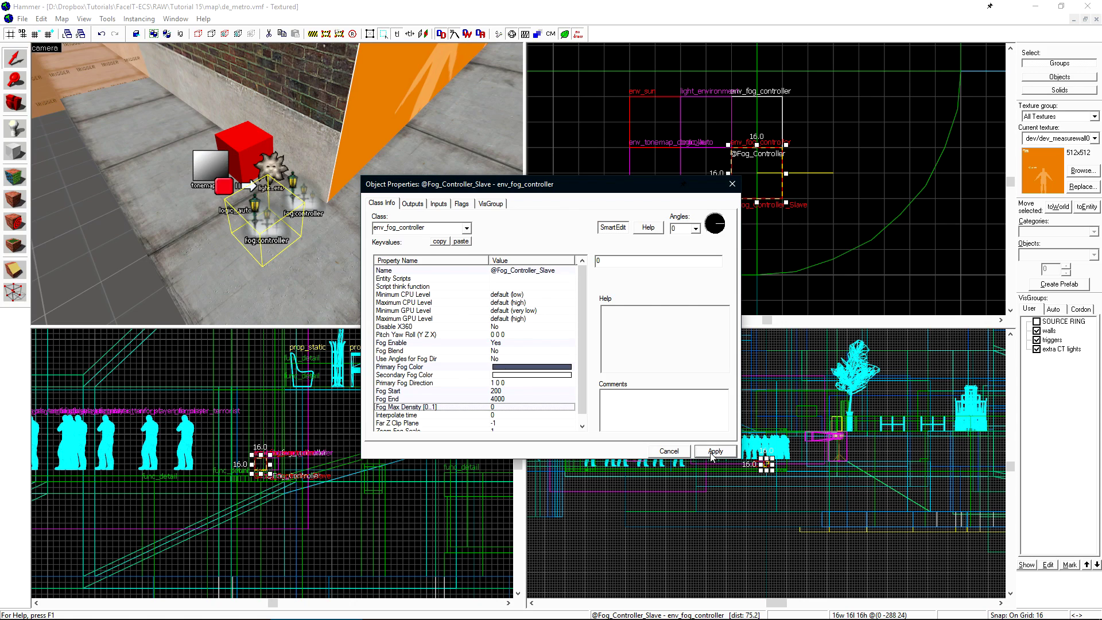
pyautogui.click(405, 417)
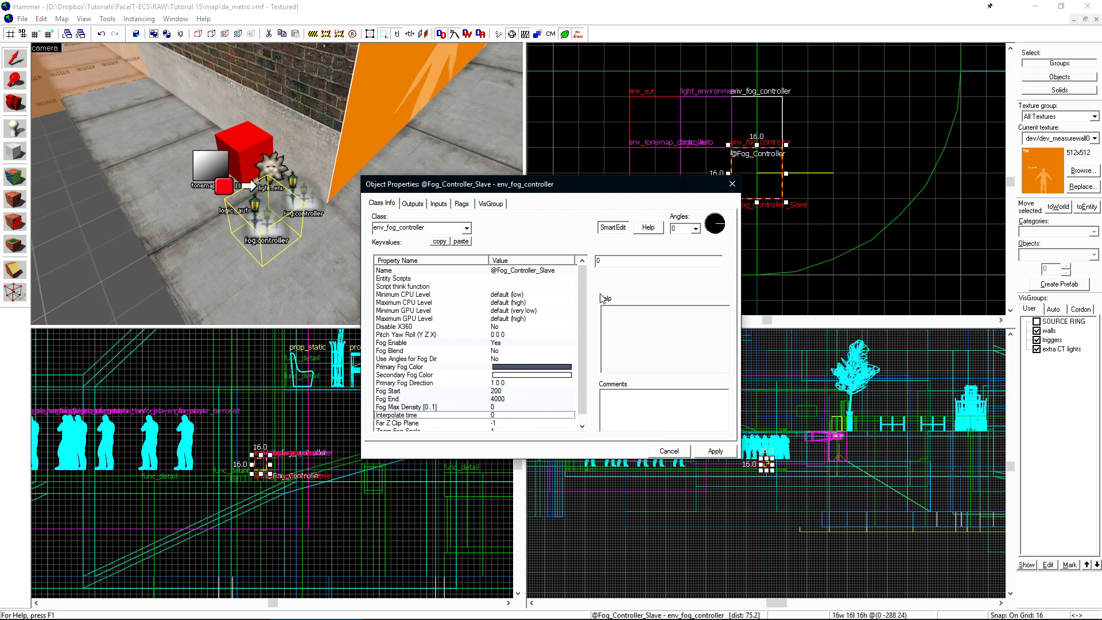
pyautogui.click(711, 453)
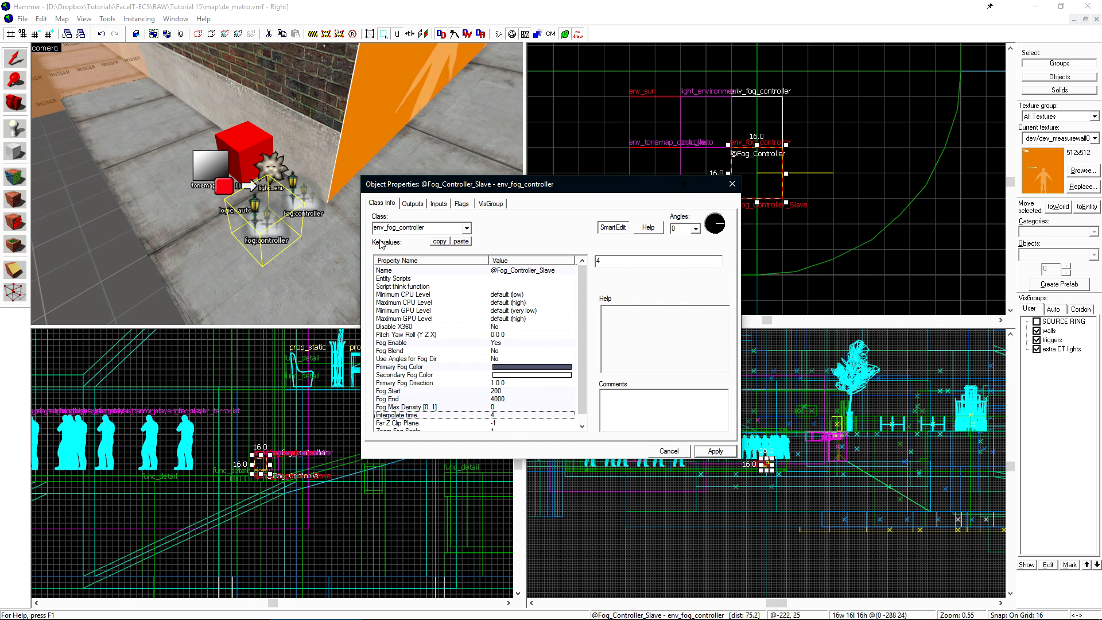
pyautogui.click(301, 200)
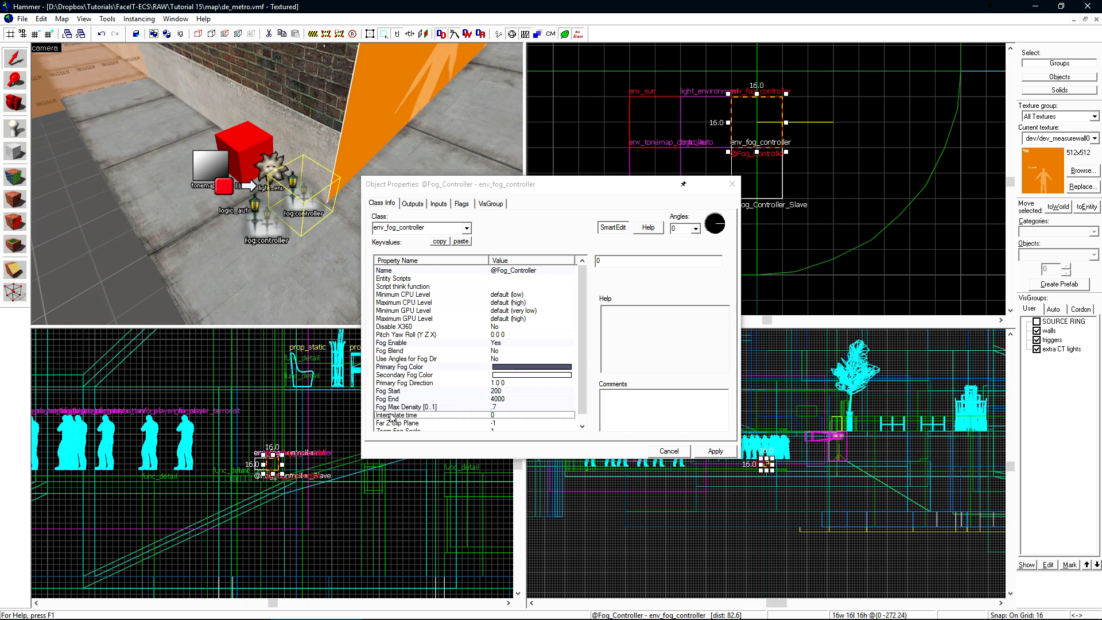
pyautogui.doubleClick(616, 260)
pyautogui.write('4')
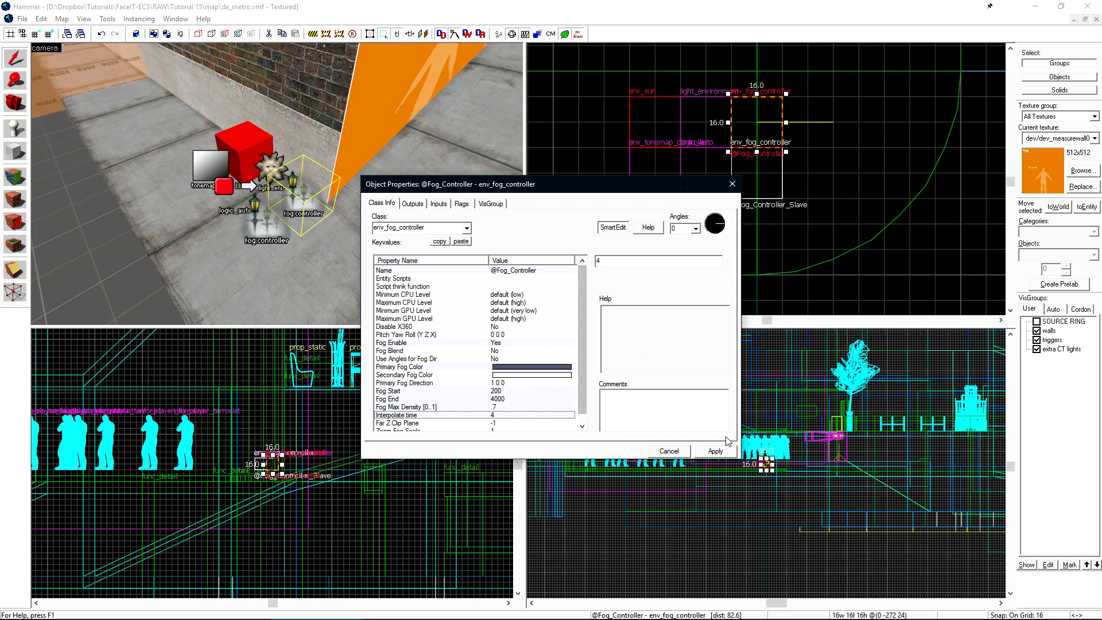
pyautogui.click(714, 451)
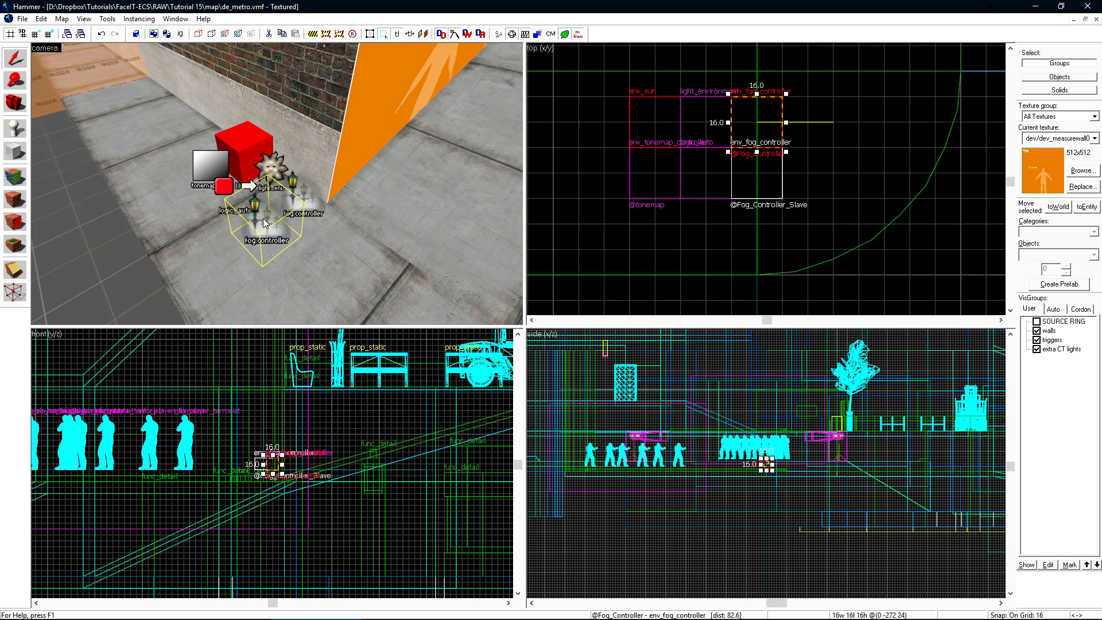
pyautogui.click(752, 217)
pyautogui.doubleClick(752, 217)
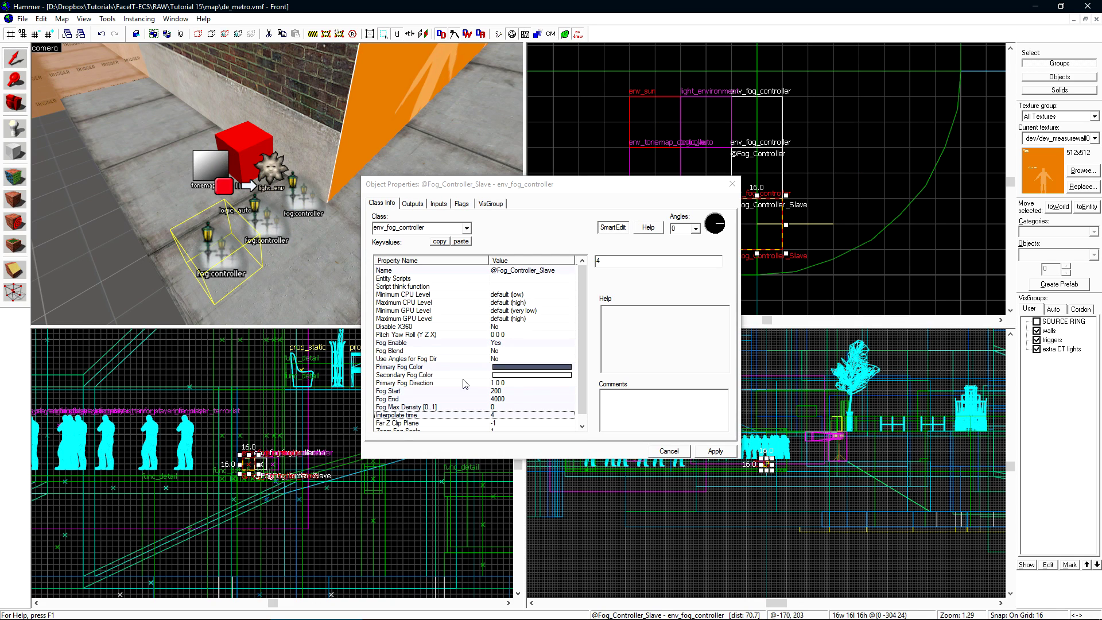
pyautogui.click(622, 282)
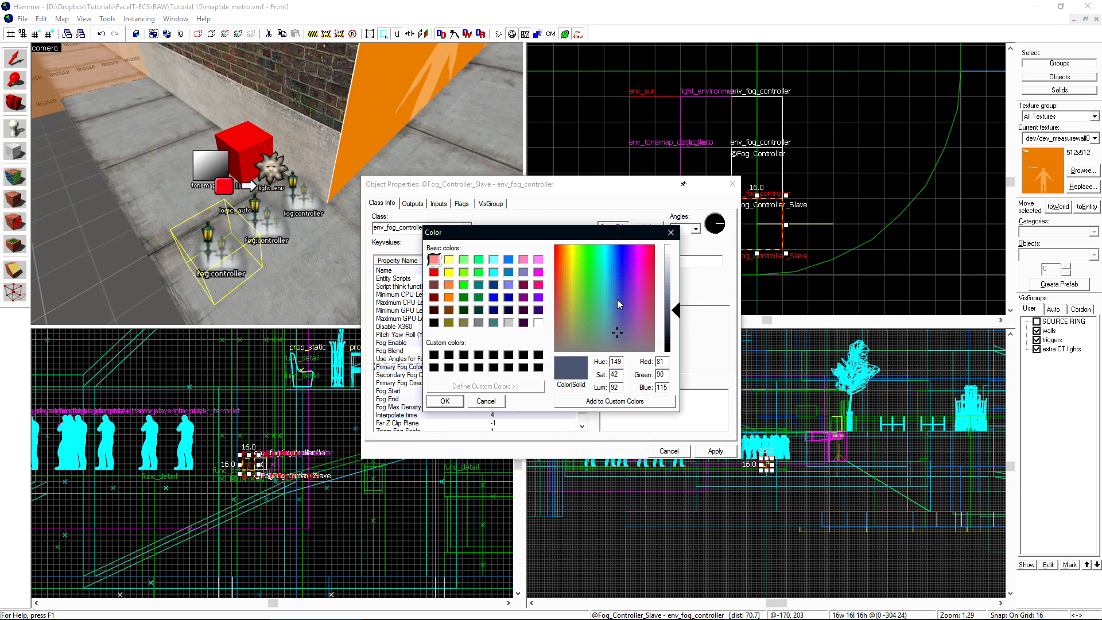
pyautogui.click(652, 251)
pyautogui.moveTo(676, 309); pyautogui.dragTo(676, 296)
pyautogui.click(445, 401)
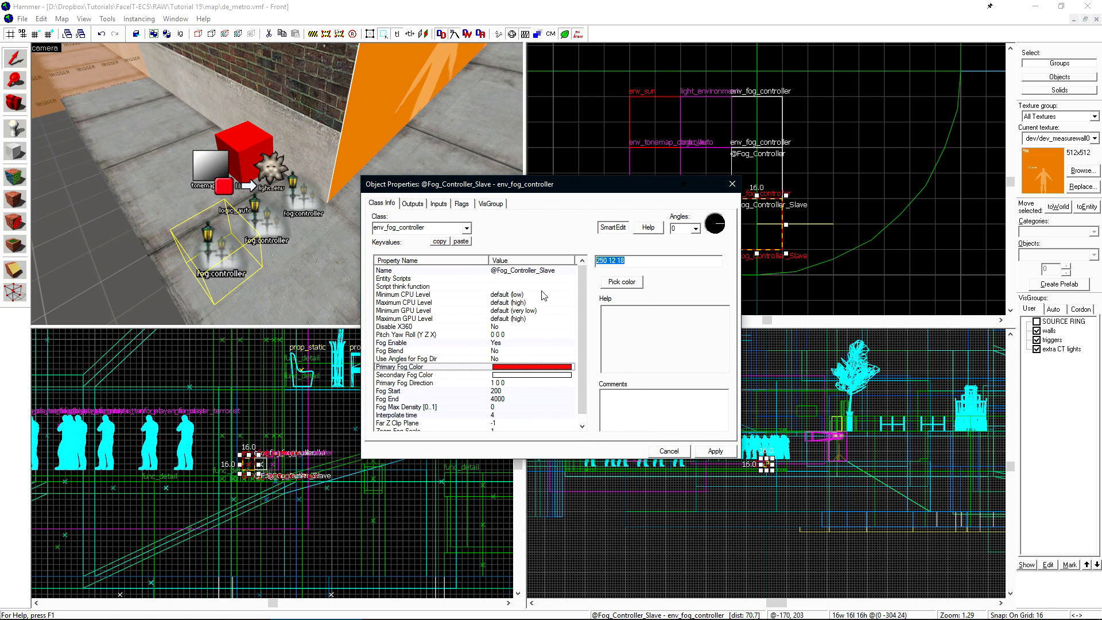
# - Set that copy's Fog End to 600 and Fog Max Density to 1, marking 'Slave' in its name
pyautogui.click(481, 398)
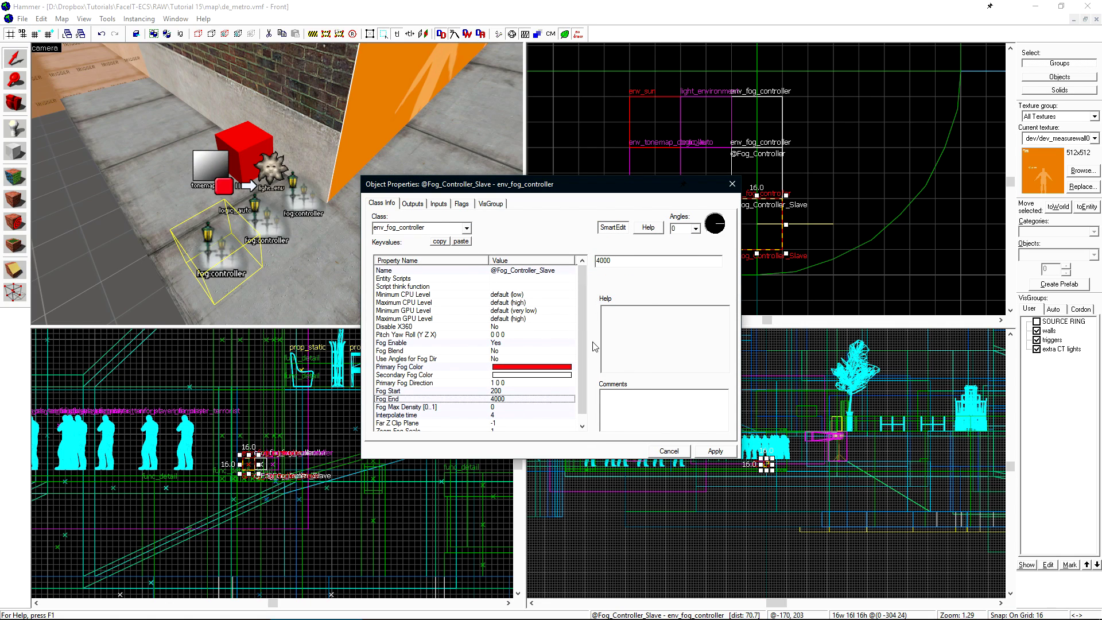
pyautogui.doubleClick(602, 260)
pyautogui.write('6')
pyautogui.click(465, 407)
pyautogui.doubleClick(605, 261)
pyautogui.write('1')
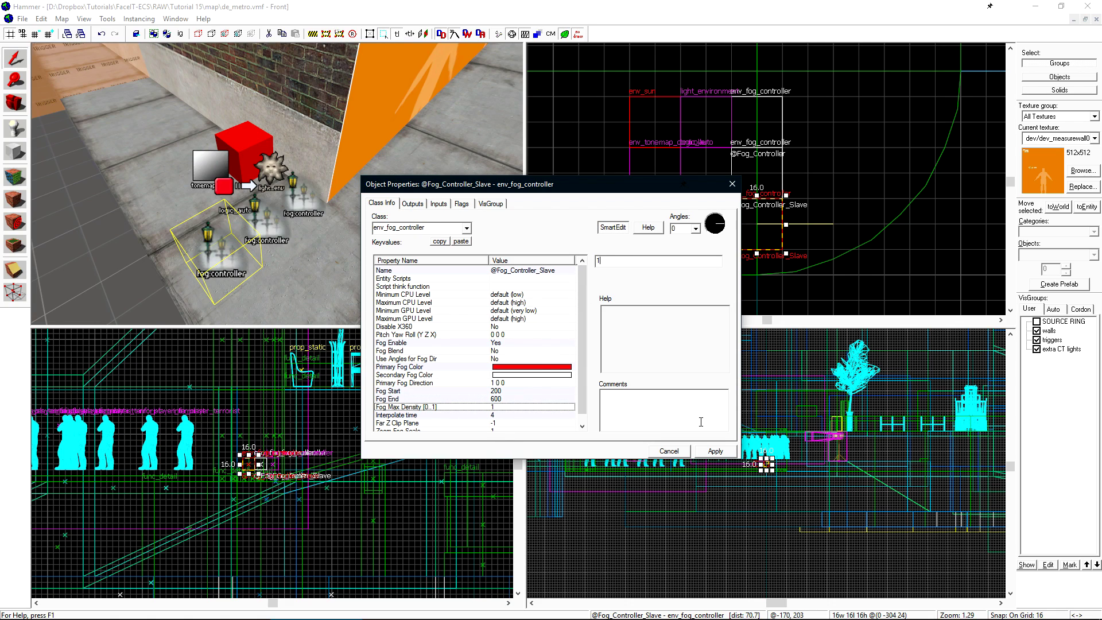
pyautogui.click(545, 271)
pyautogui.moveTo(673, 260); pyautogui.dragTo(657, 270)
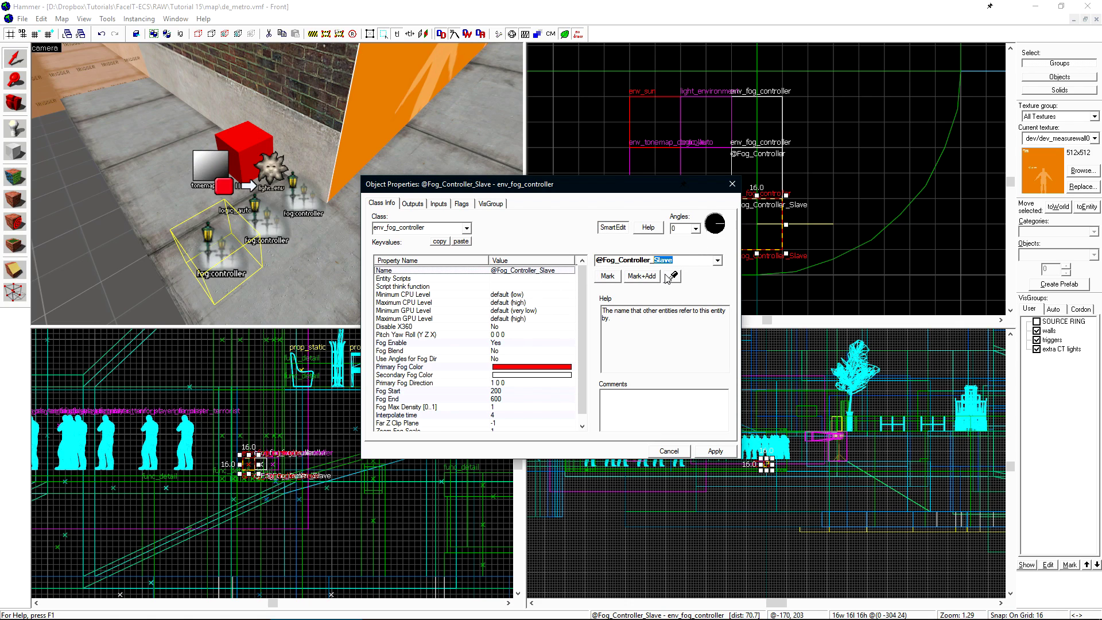
pyautogui.write('memem')
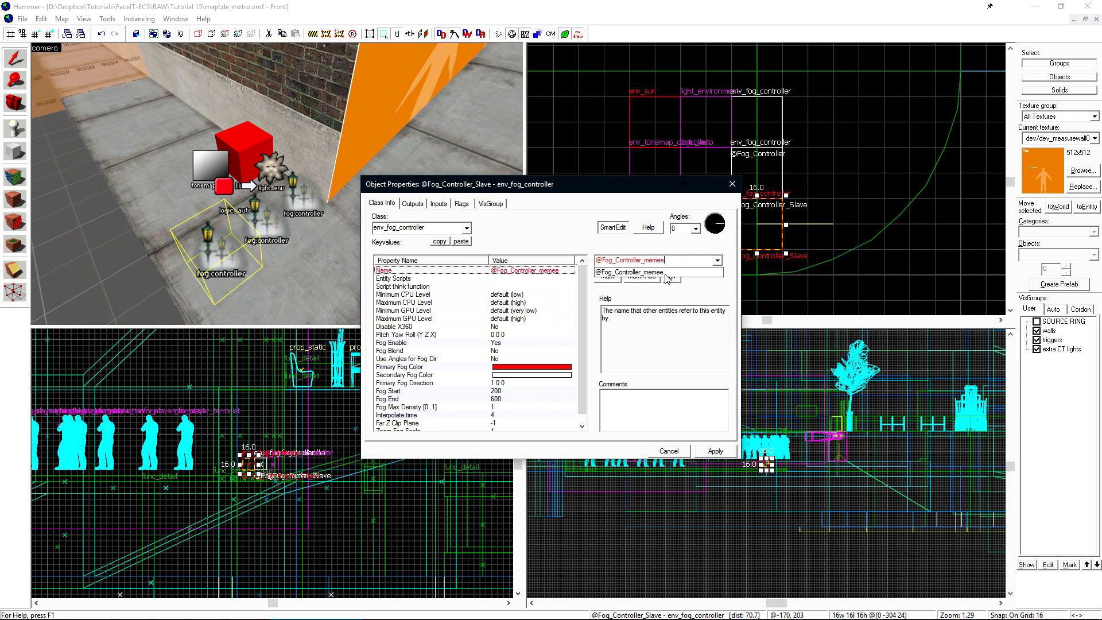
pyautogui.click(715, 451)
pyautogui.press('z')
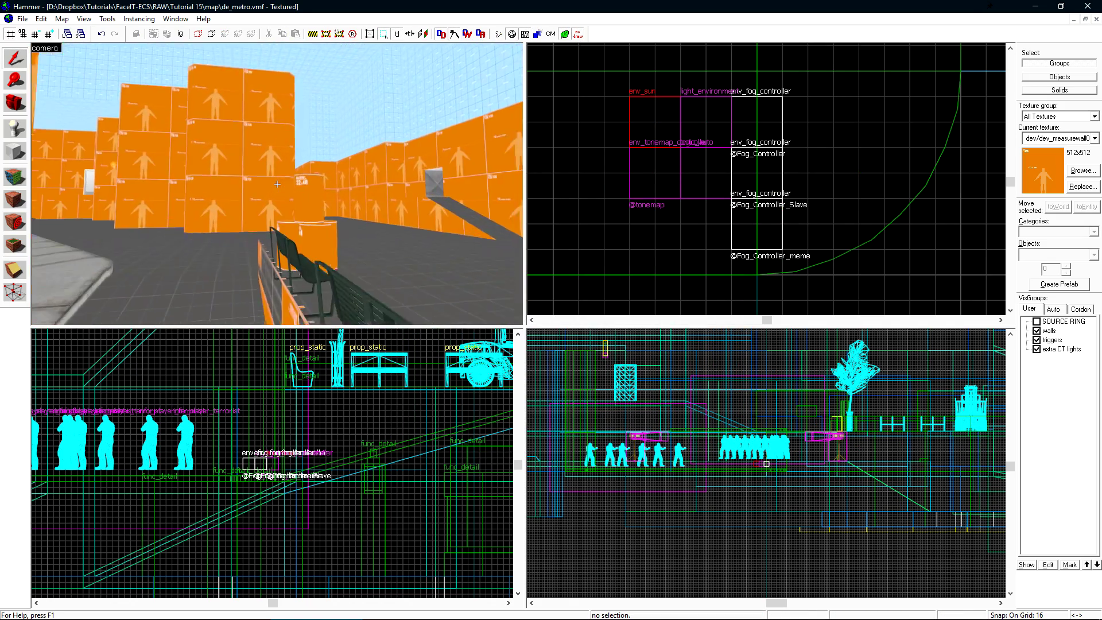
pyautogui.press('w')
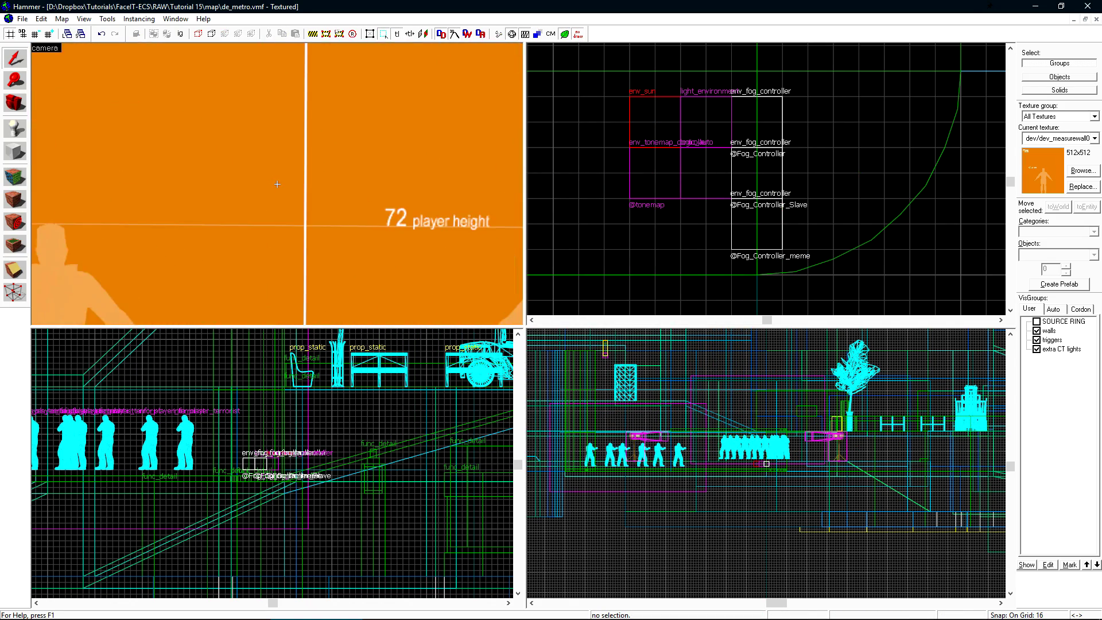
pyautogui.press('s')
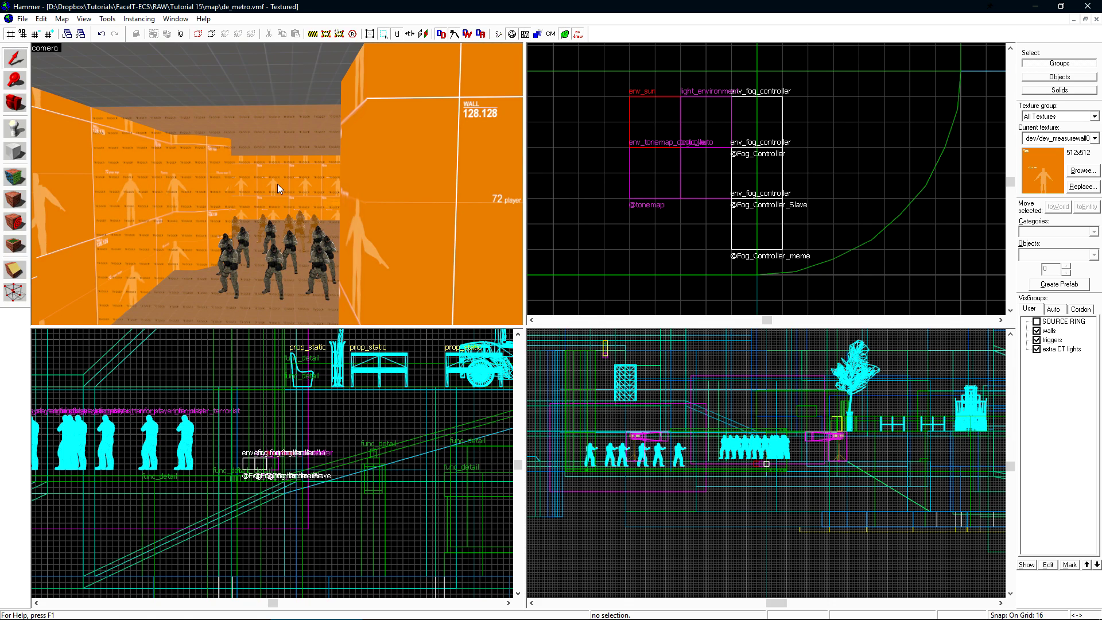
pyautogui.click(1082, 173)
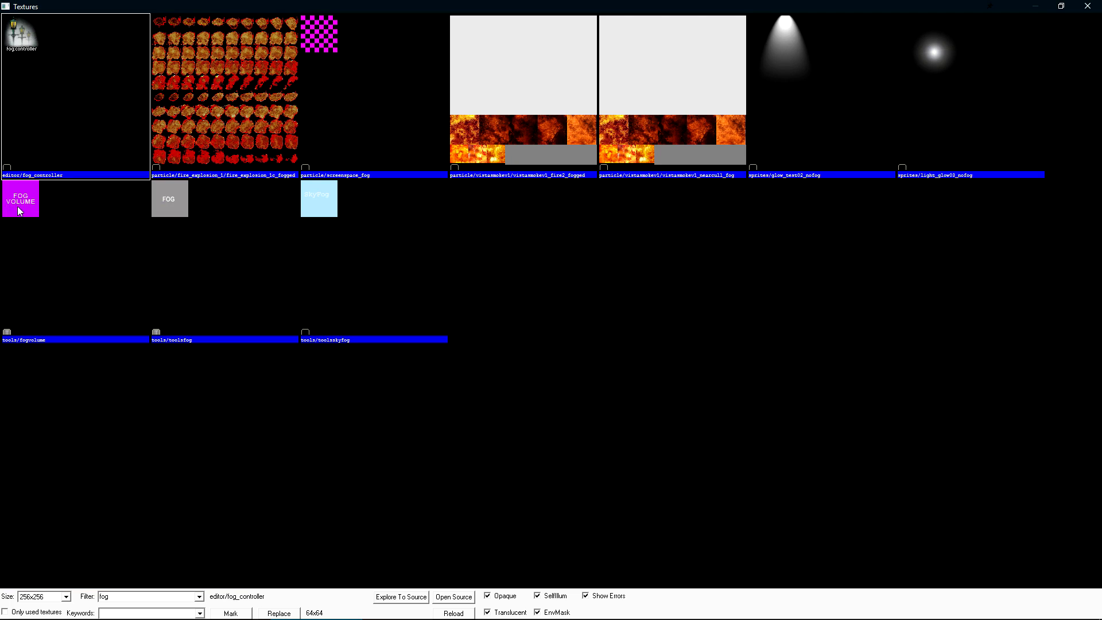
# - Make tools/fogvolume the current texture
pyautogui.doubleClick(46, 213)
pyautogui.scroll(-3, 757, 136)
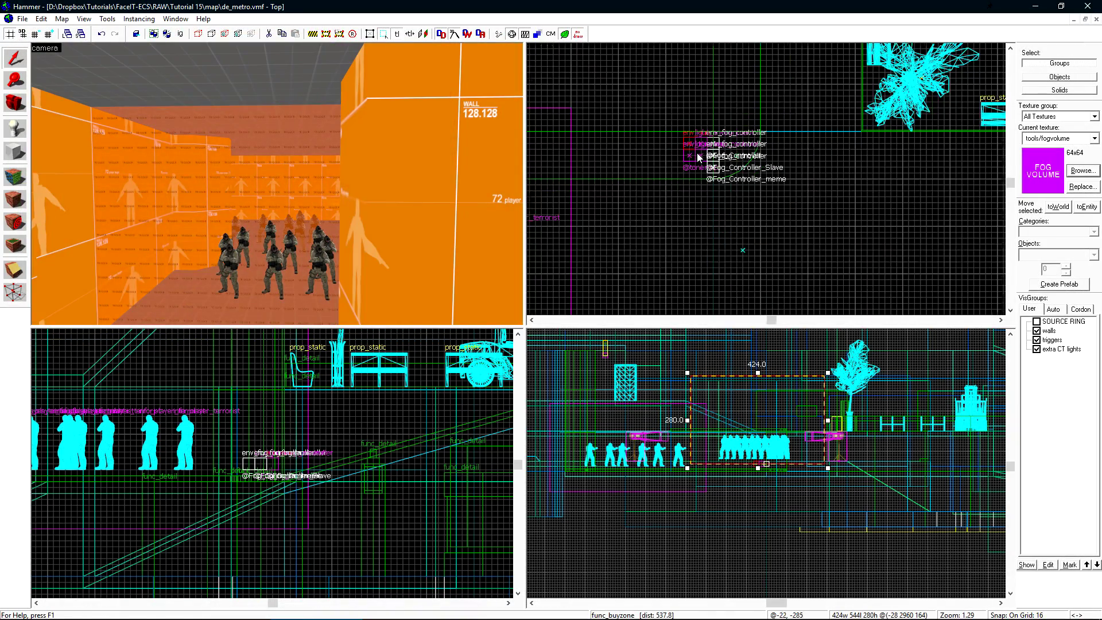
pyautogui.scroll(-4, 757, 140)
pyautogui.scroll(4, 674, 203)
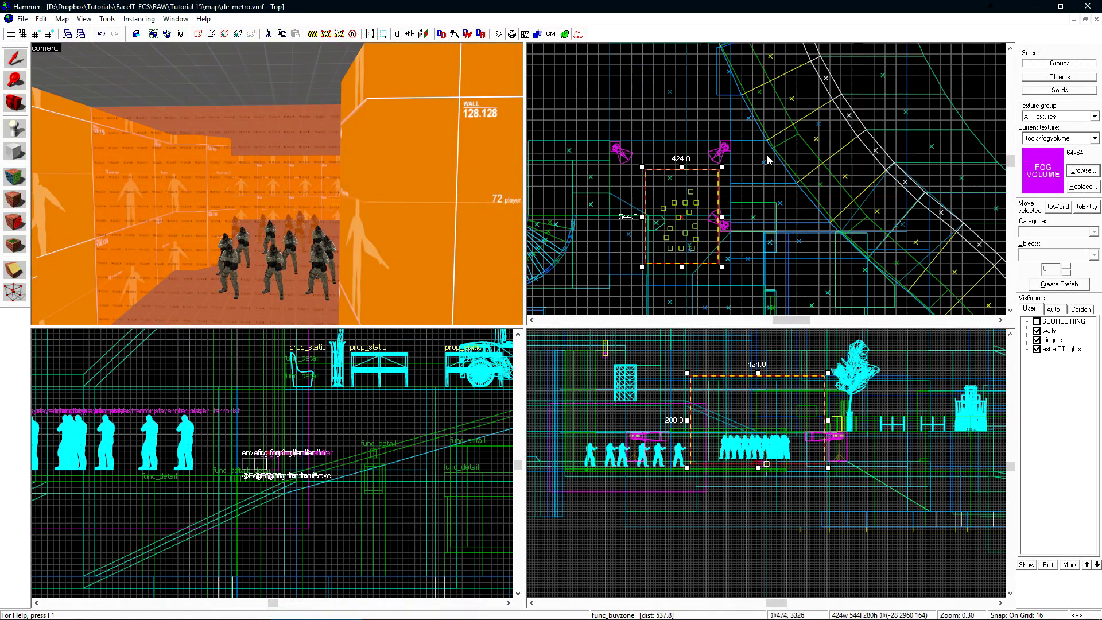
# - Create a roughly 2432 by 1008 fogvolume block over the soldier area near the stairs
pyautogui.hotkey('shift', 'b')
pyautogui.scroll(4, 674, 204)
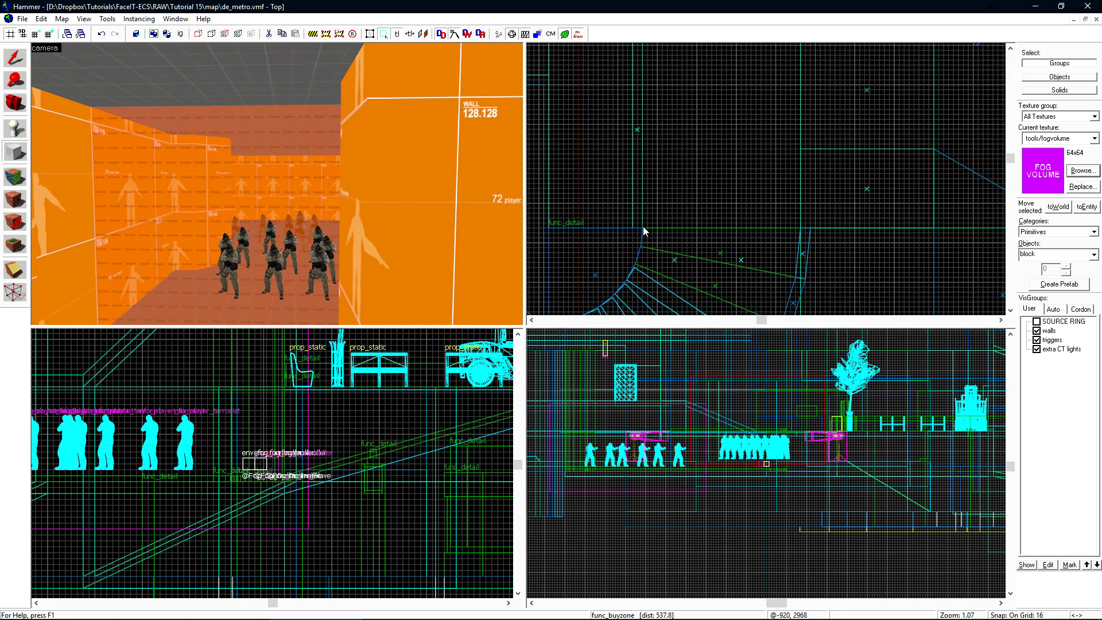
pyautogui.moveTo(643, 226); pyautogui.dragTo(980, 100)
pyautogui.scroll(-5, 611, 238)
pyautogui.press('Return')
pyautogui.scroll(3, 826, 199)
pyautogui.hotkey('ctrl', 'shift', 'e')
pyautogui.scroll(-3, 310, 198)
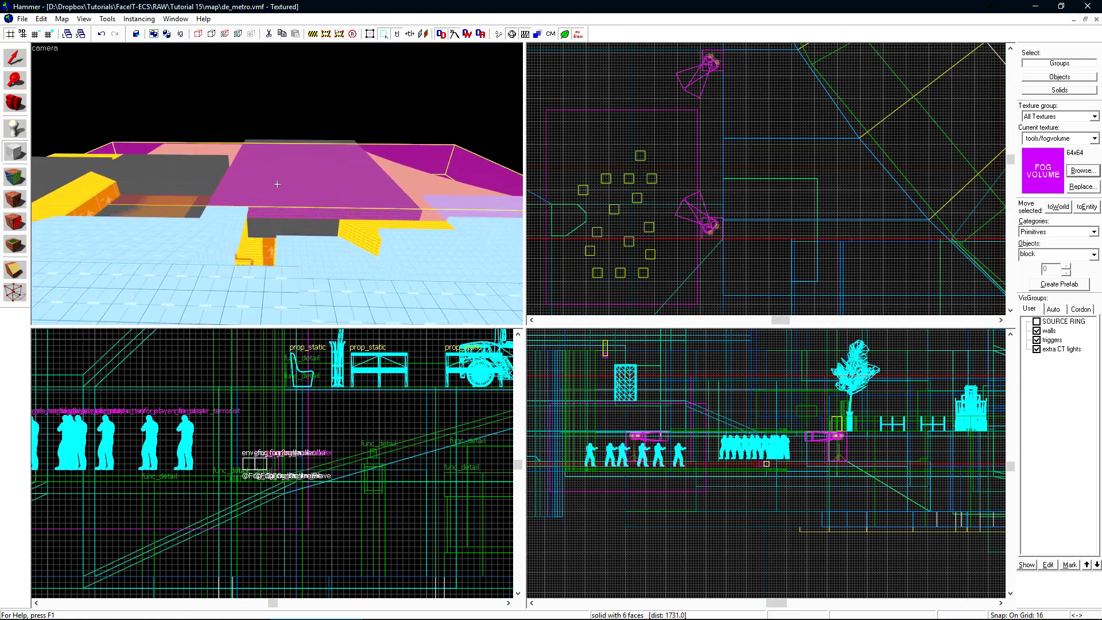
pyautogui.scroll(3, 394, 232)
pyautogui.moveTo(393, 232); pyautogui.dragTo(178, 180)
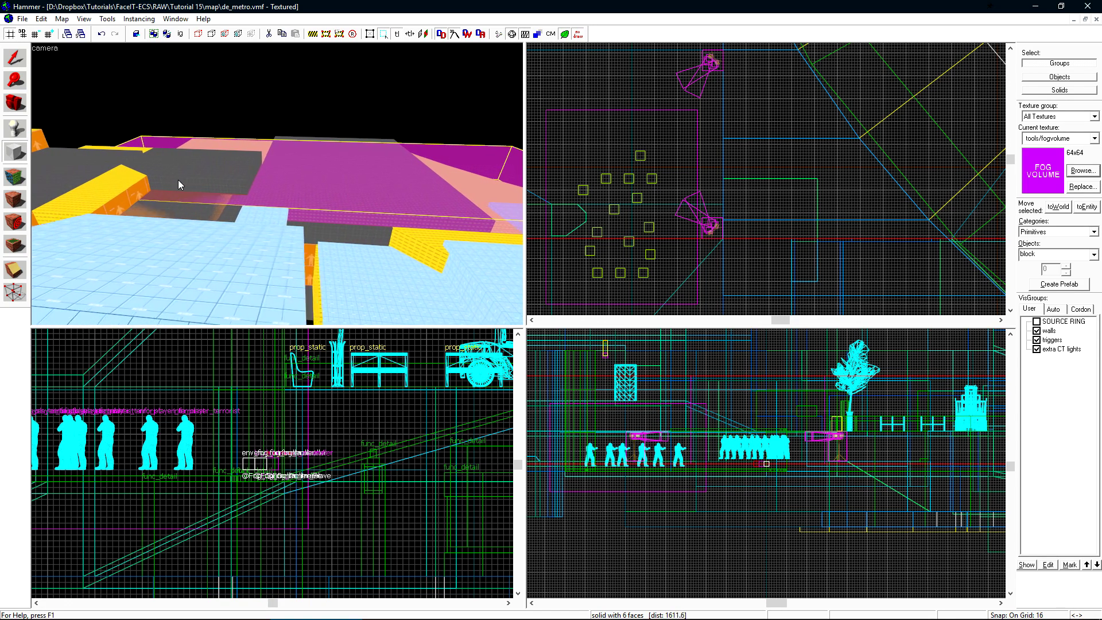
pyautogui.press('z')
pyautogui.press('w')
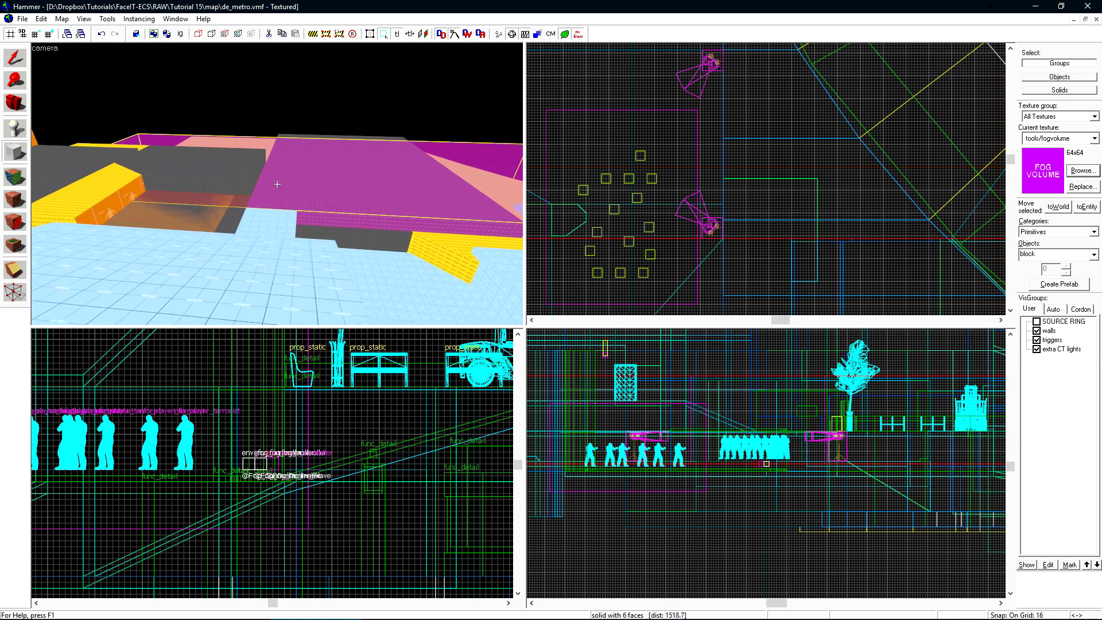
pyautogui.press('w')
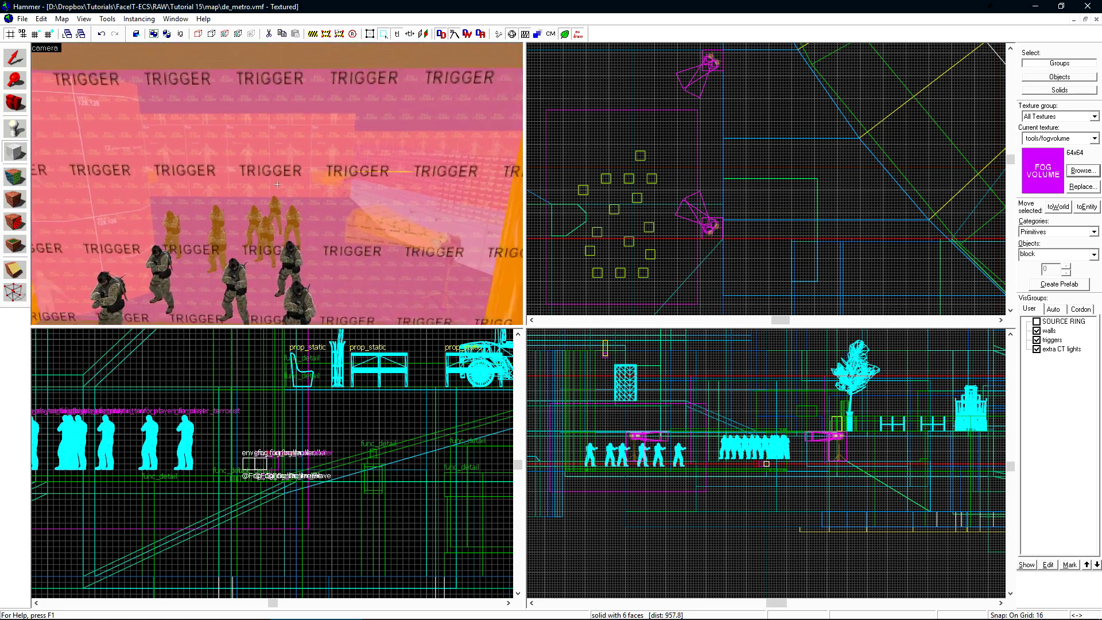
pyautogui.press('z')
pyautogui.hotkey('alt', 'Return')
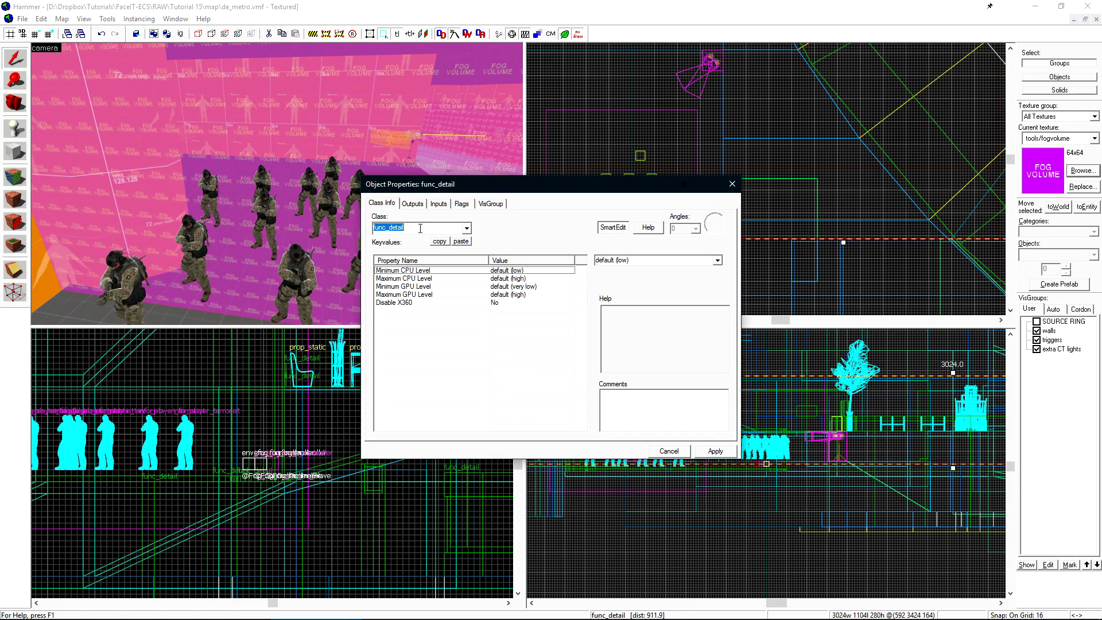
pyautogui.write('fog_volume')
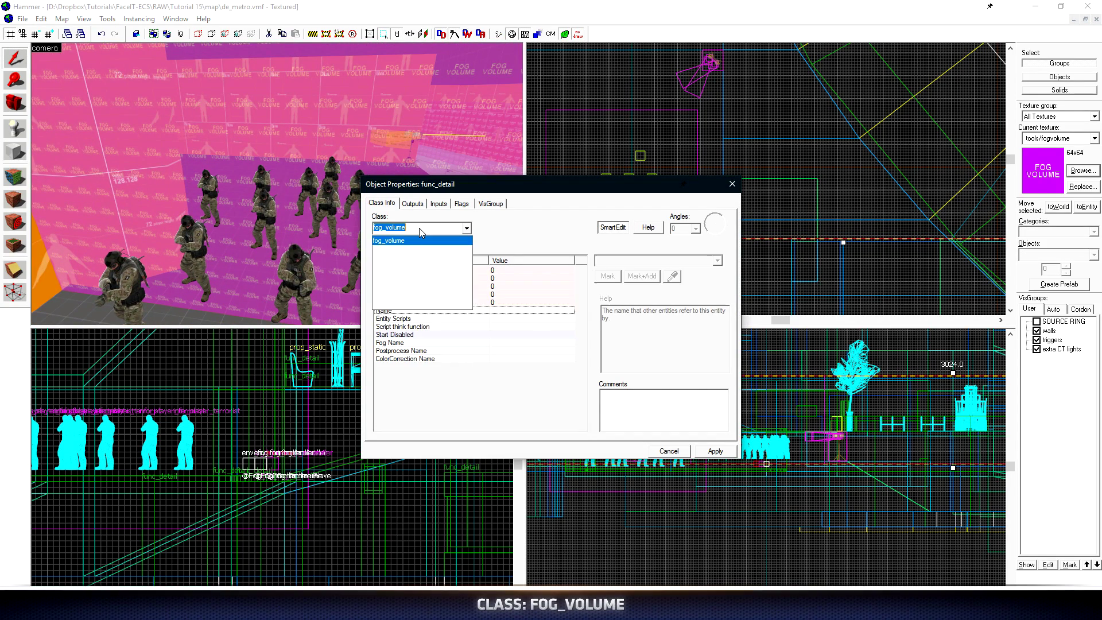
pyautogui.press('Return')
pyautogui.click(439, 303)
pyautogui.click(717, 260)
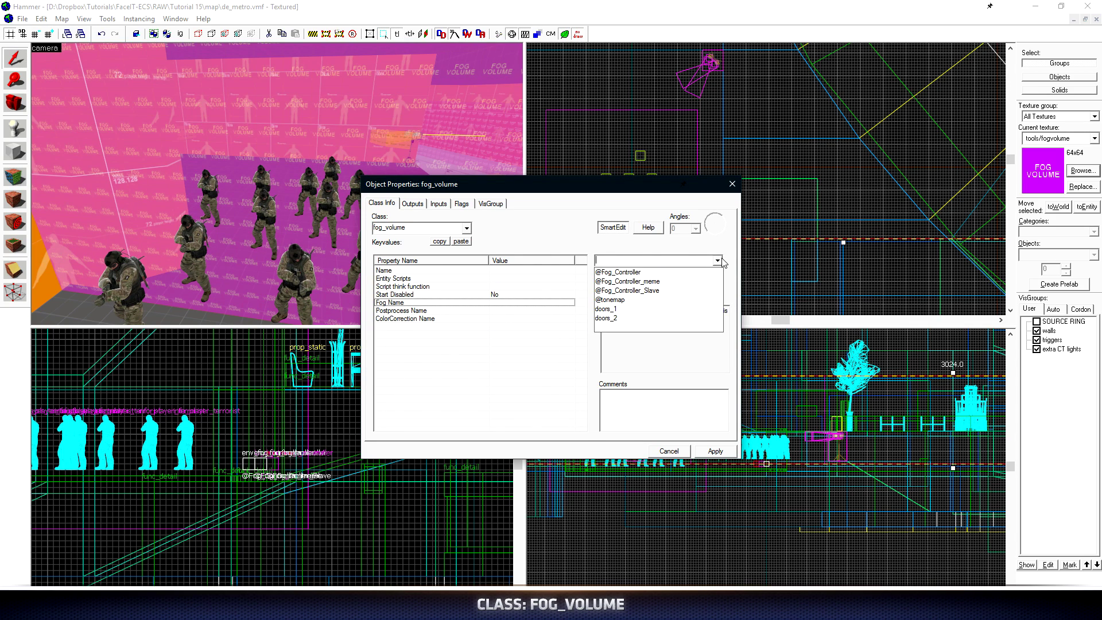
pyautogui.click(659, 291)
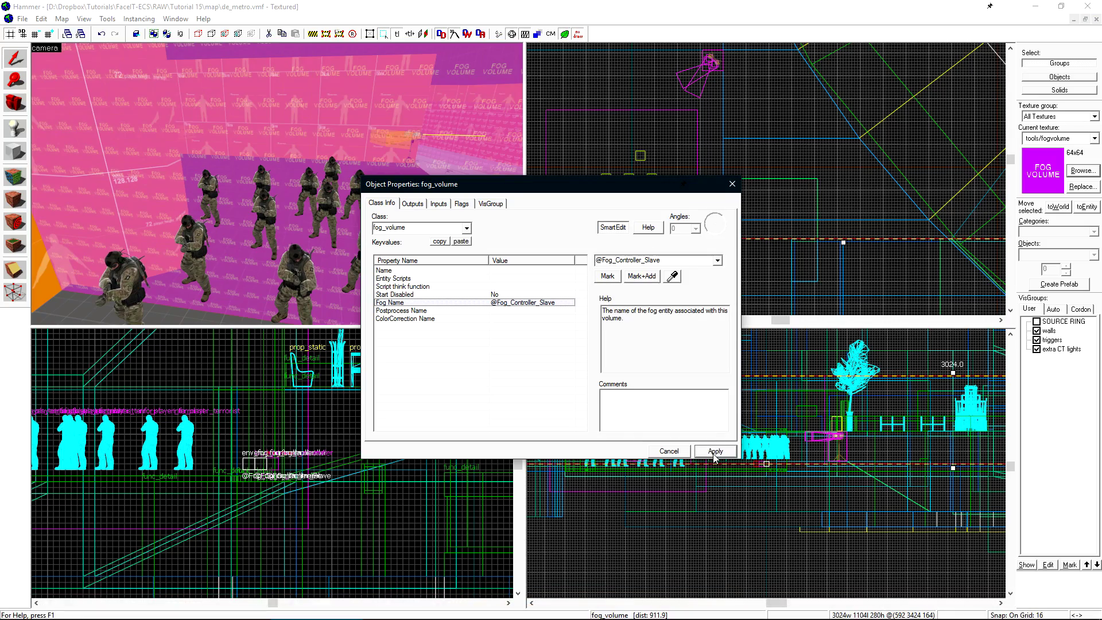
pyautogui.click(669, 451)
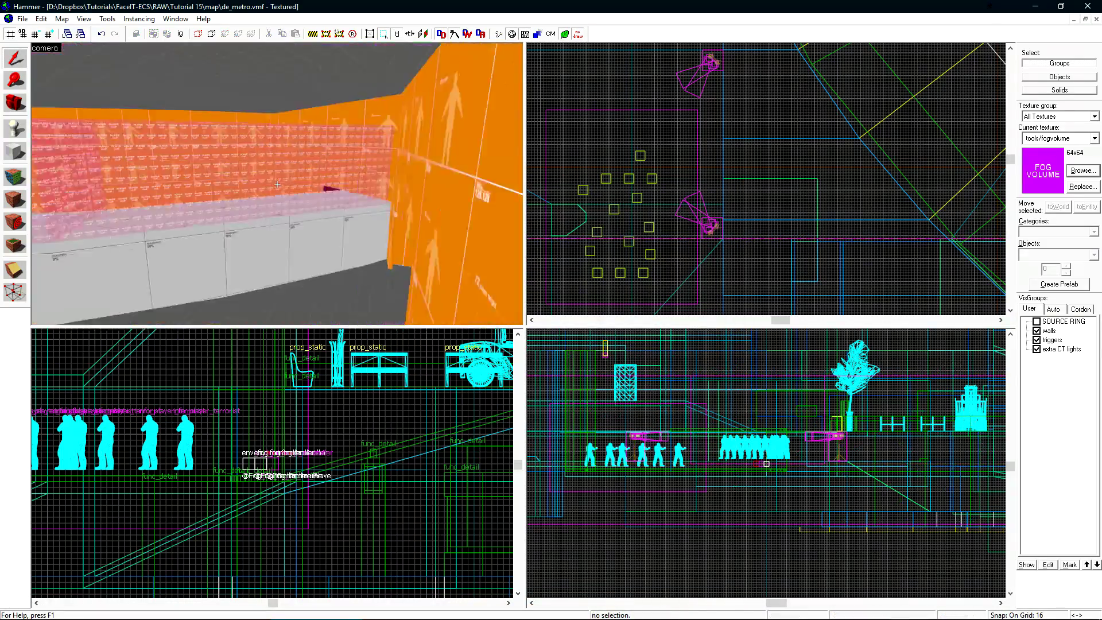
# - Raise another area's flat floor brush to 112 units and texture it tools/fogvolume
pyautogui.press('z')
pyautogui.press('w')
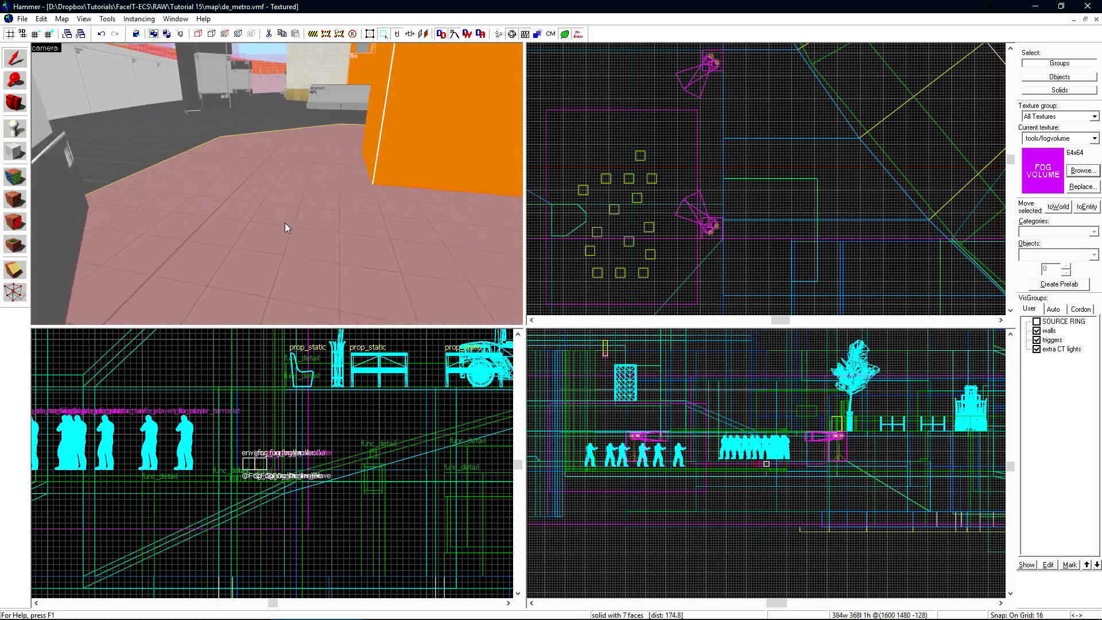
pyautogui.click(285, 223)
pyautogui.hotkey('ctrl', 'e')
pyautogui.scroll(1, 274, 439)
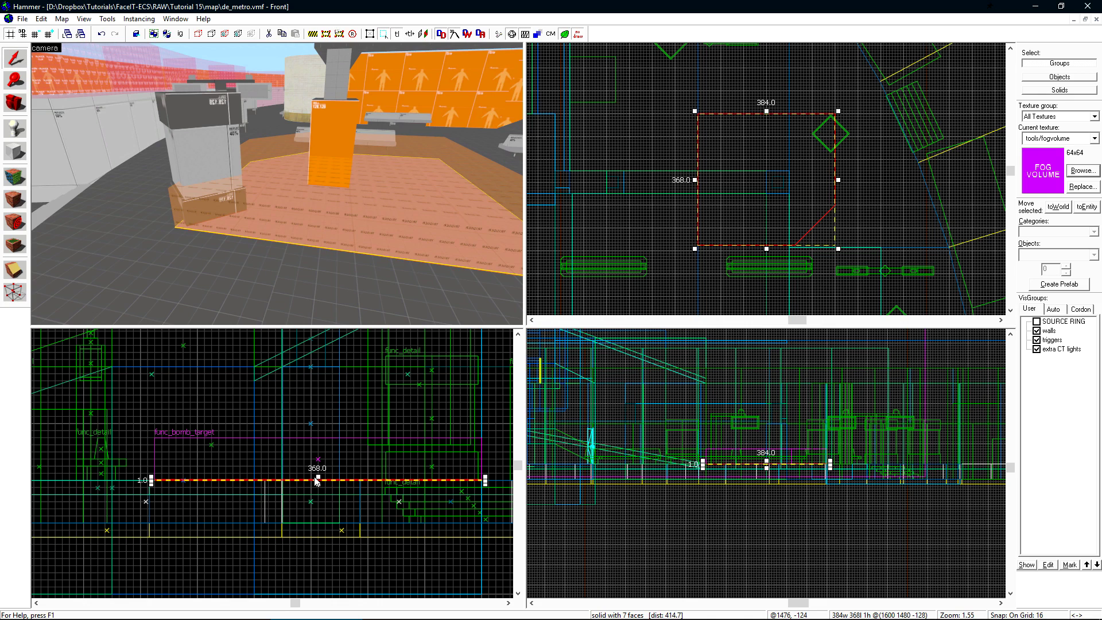
pyautogui.moveTo(316, 481); pyautogui.dragTo(318, 378)
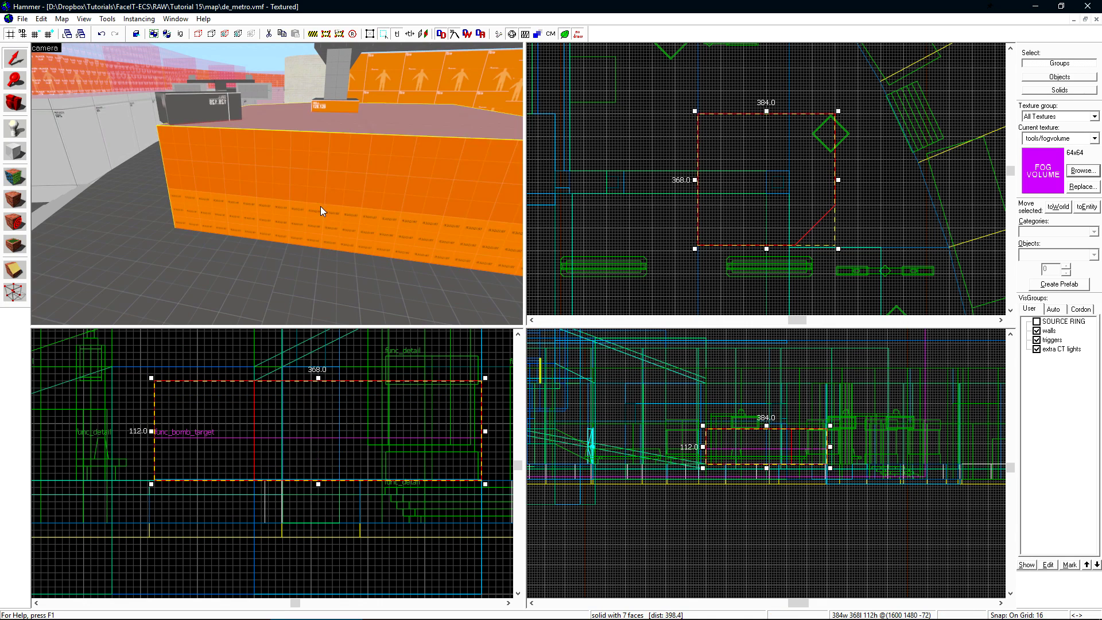
pyautogui.hotkey('shift', 't')
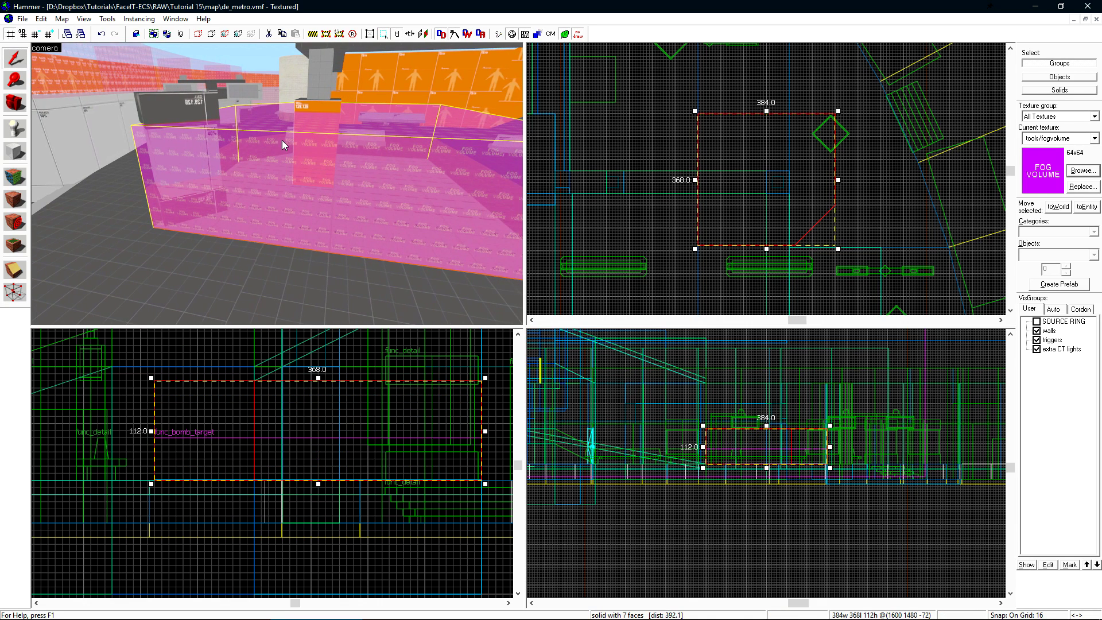
pyautogui.hotkey('ctrl', 't')
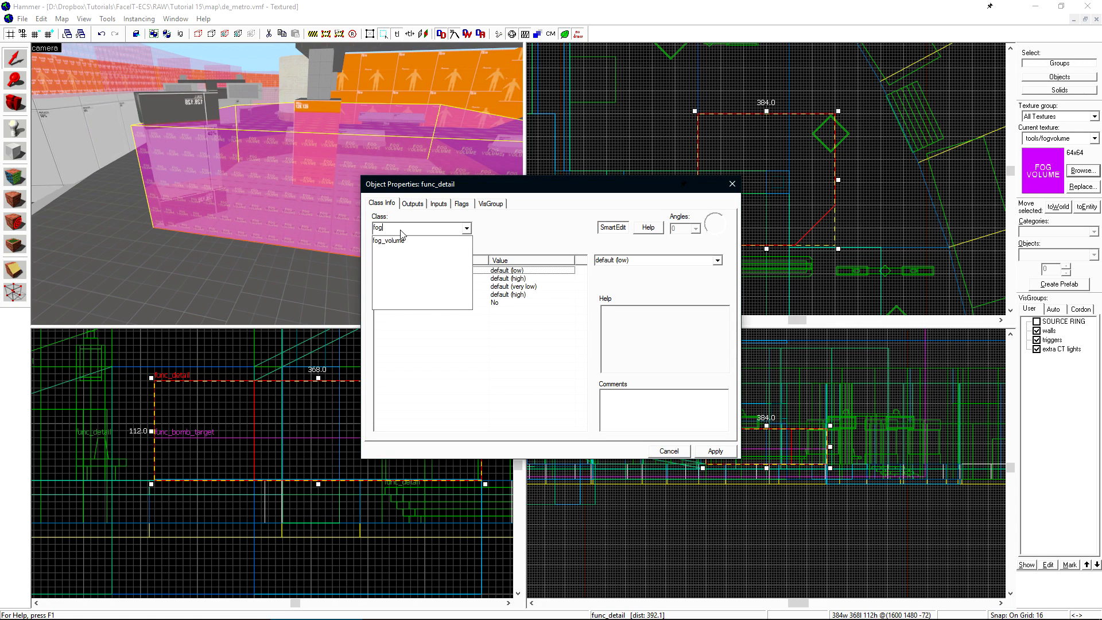
pyautogui.press('Return')
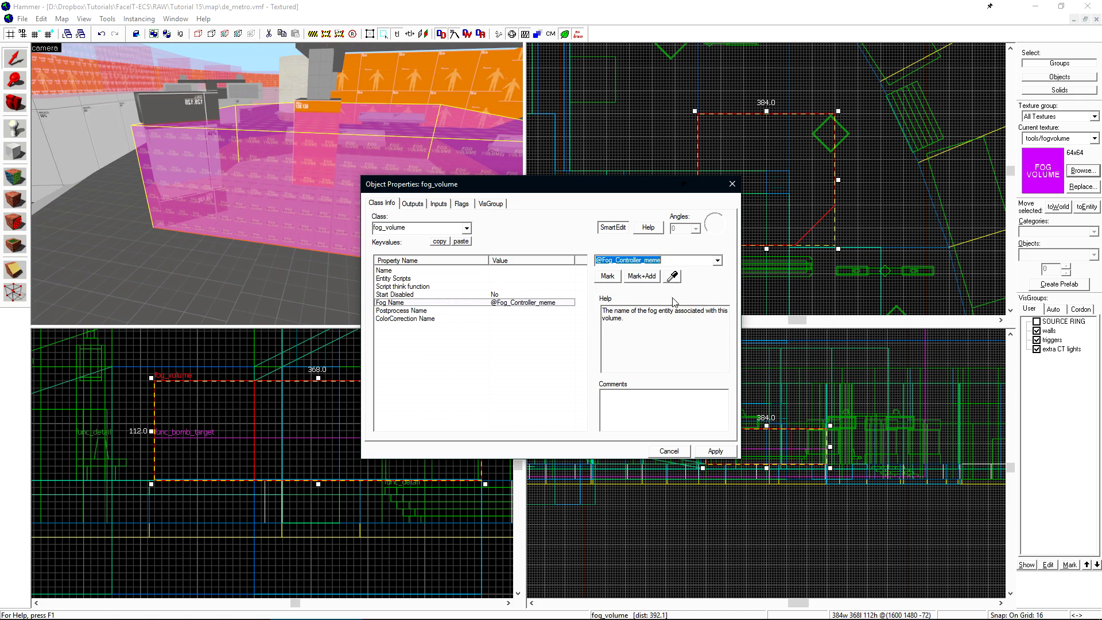
pyautogui.click(669, 451)
pyautogui.click(673, 106)
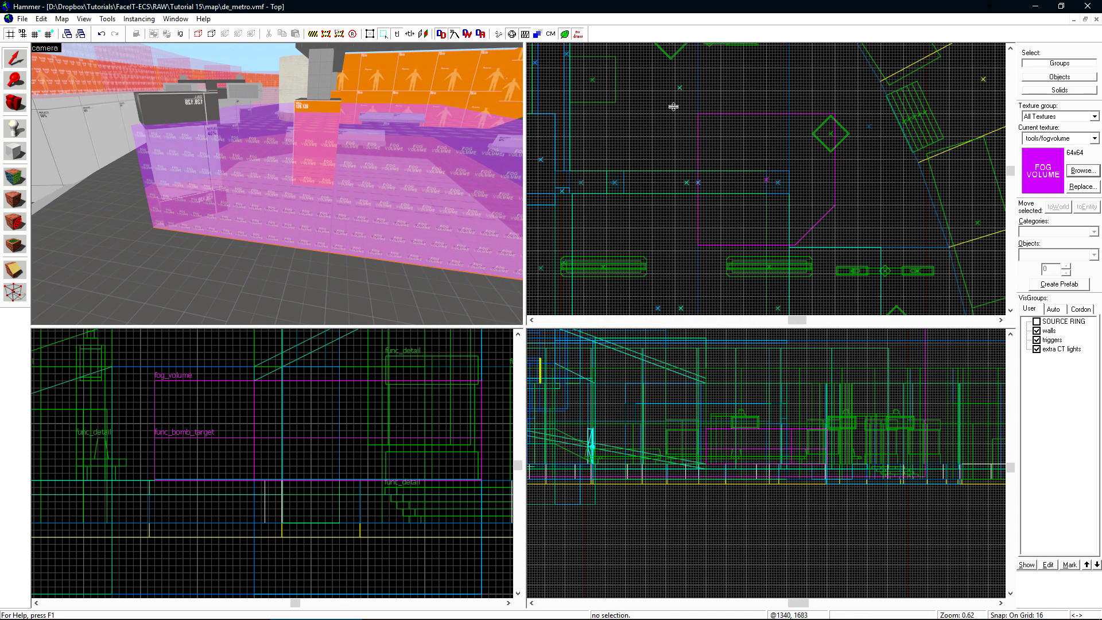
# - Compile and launch de_metro, walking past the forklift into the dark spotlit room
pyautogui.press('F9')
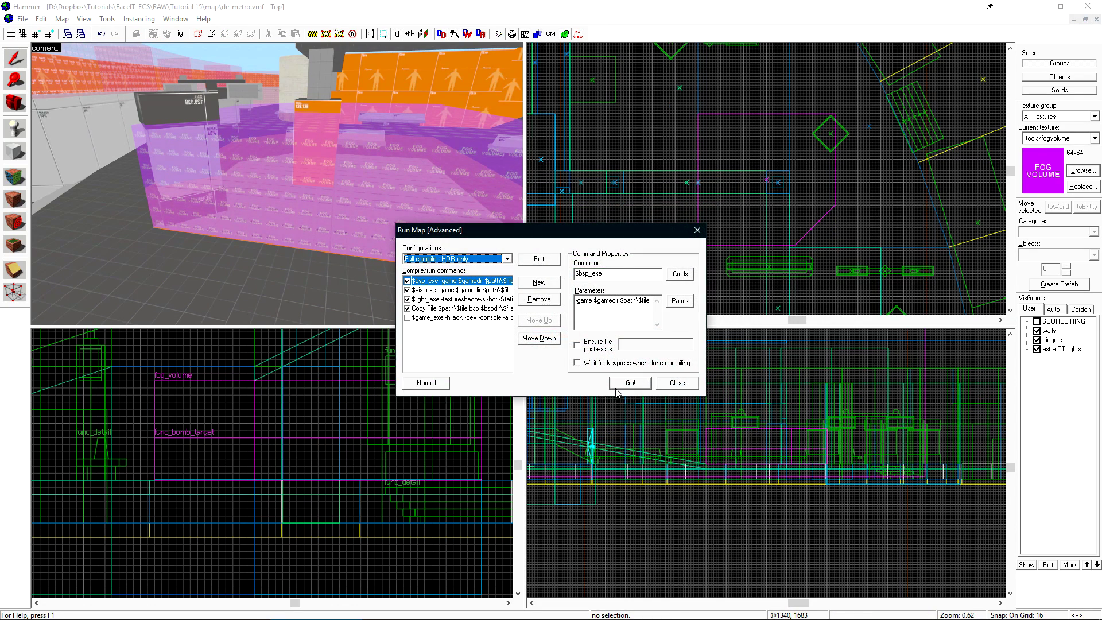
pyautogui.click(618, 387)
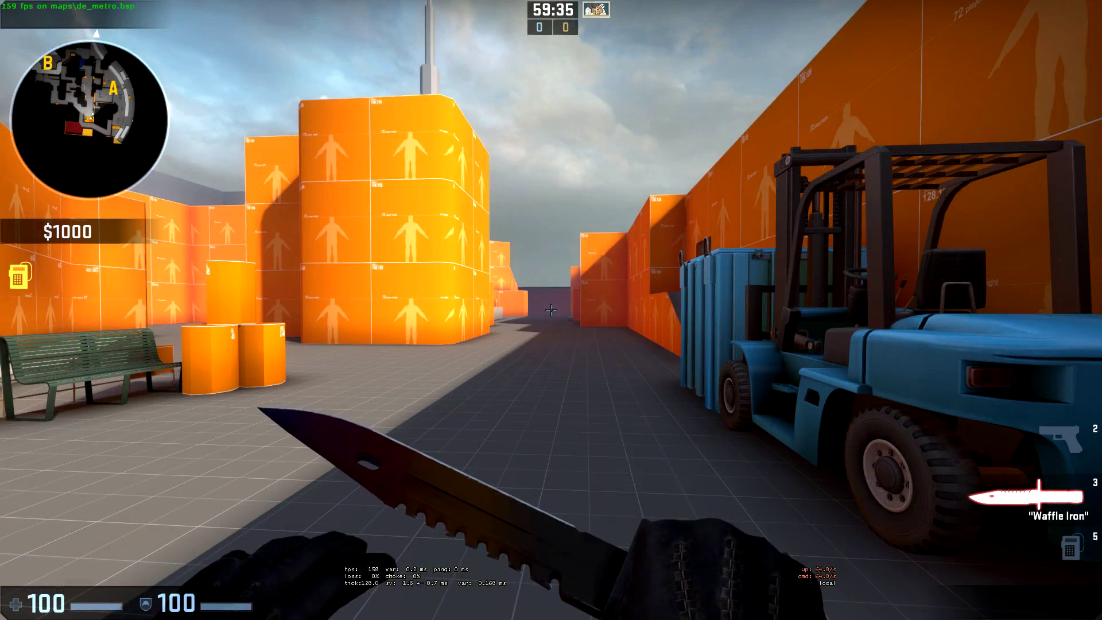
pyautogui.press('w')
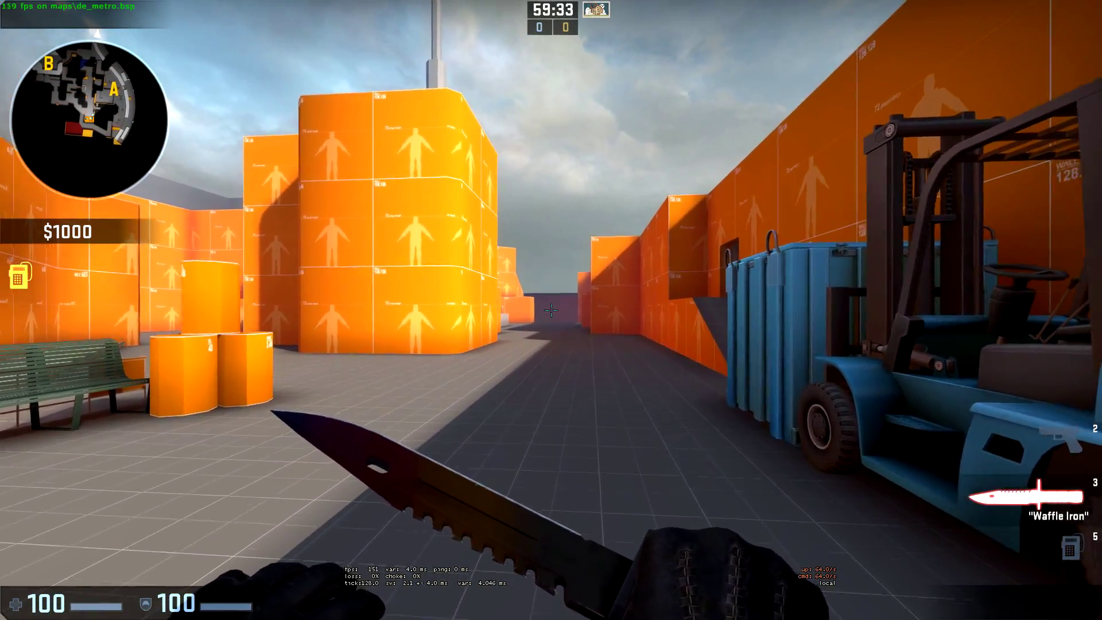
pyautogui.press('w')
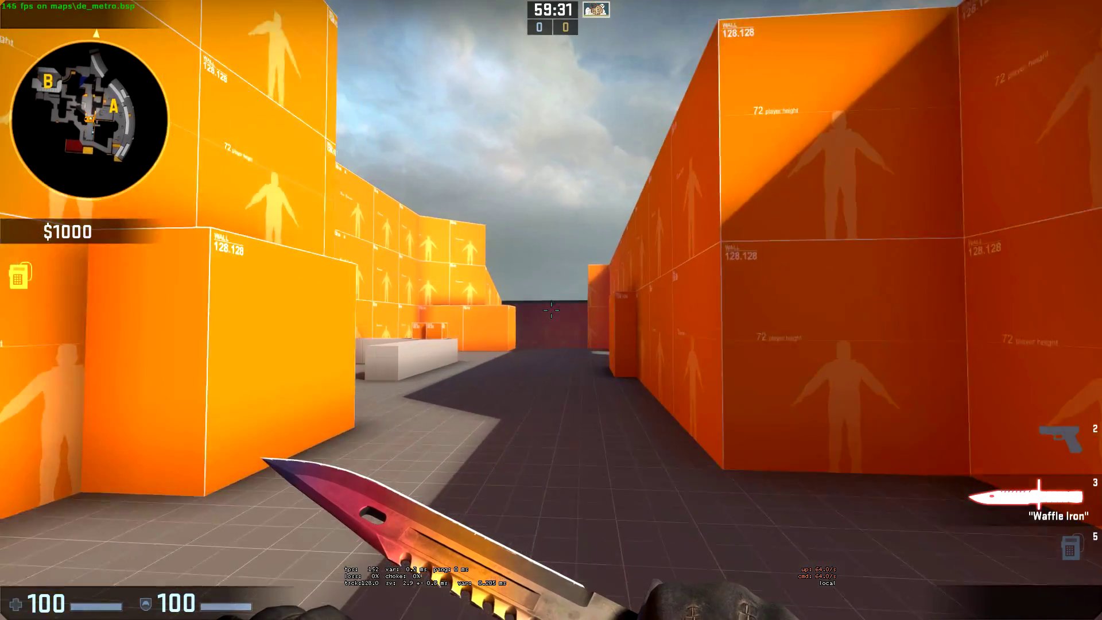
pyautogui.press('w')
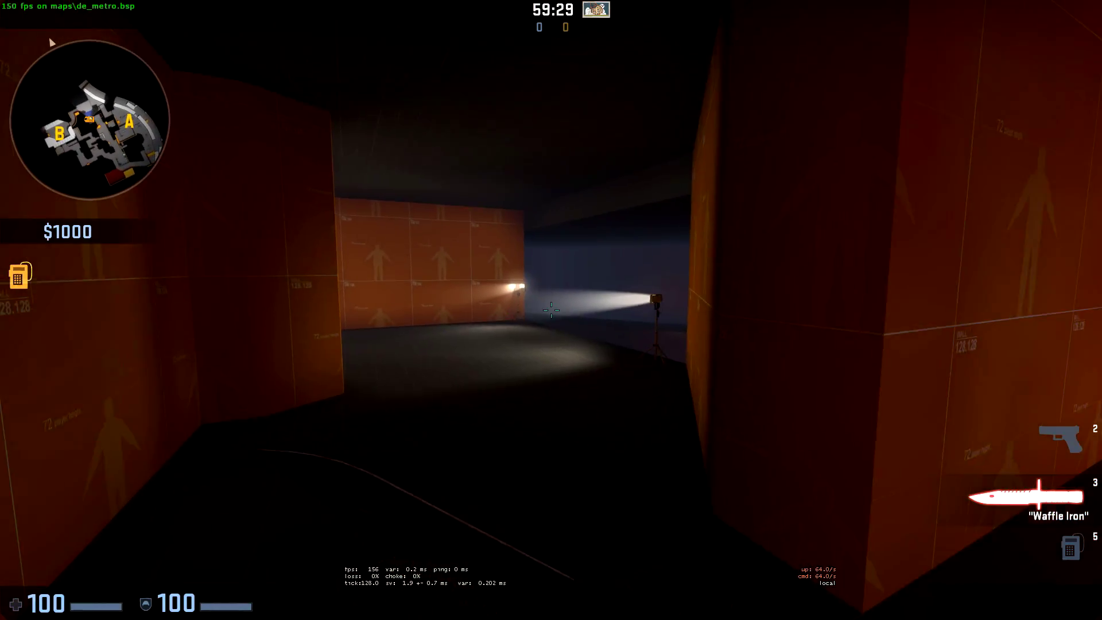
# - Explore the fog-dimmed spotlit room, then back out through the corridor
pyautogui.press('w')
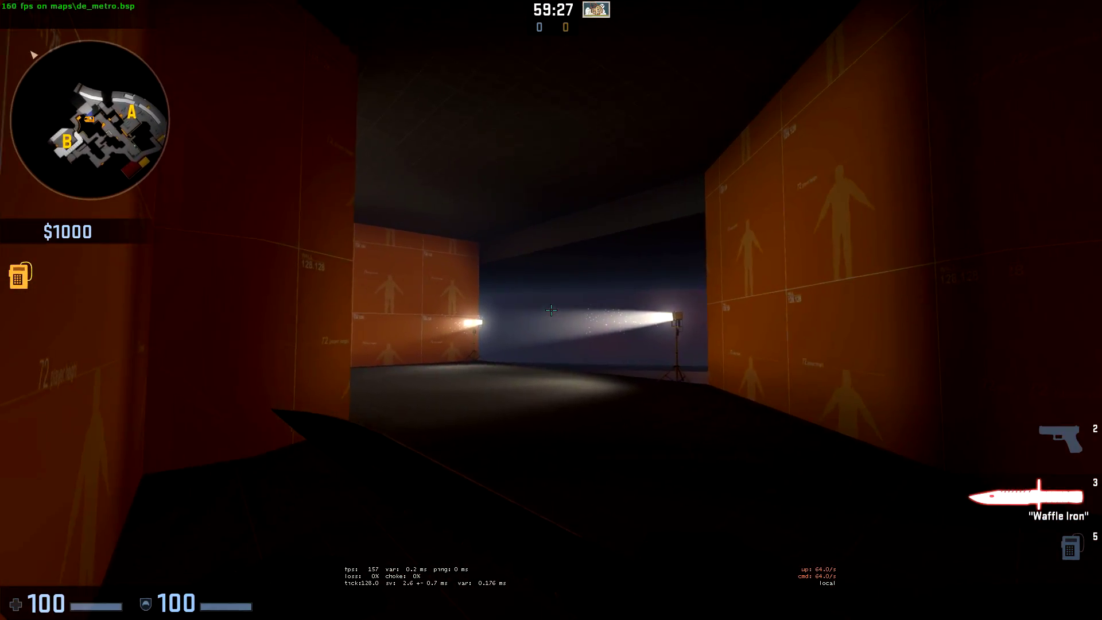
pyautogui.press('w')
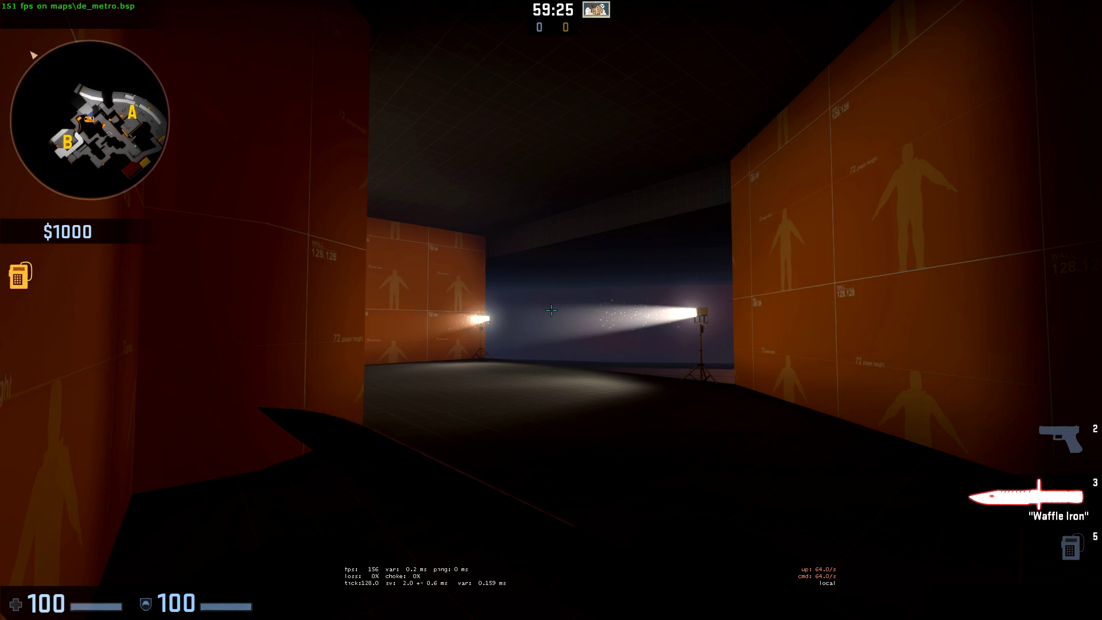
pyautogui.press('w')
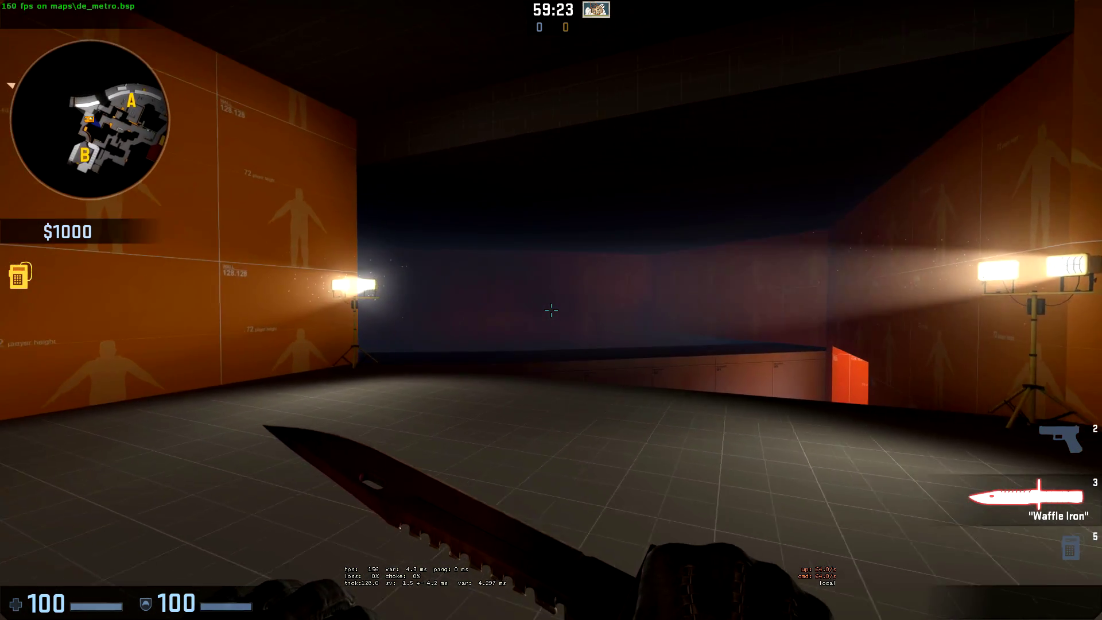
pyautogui.press('w')
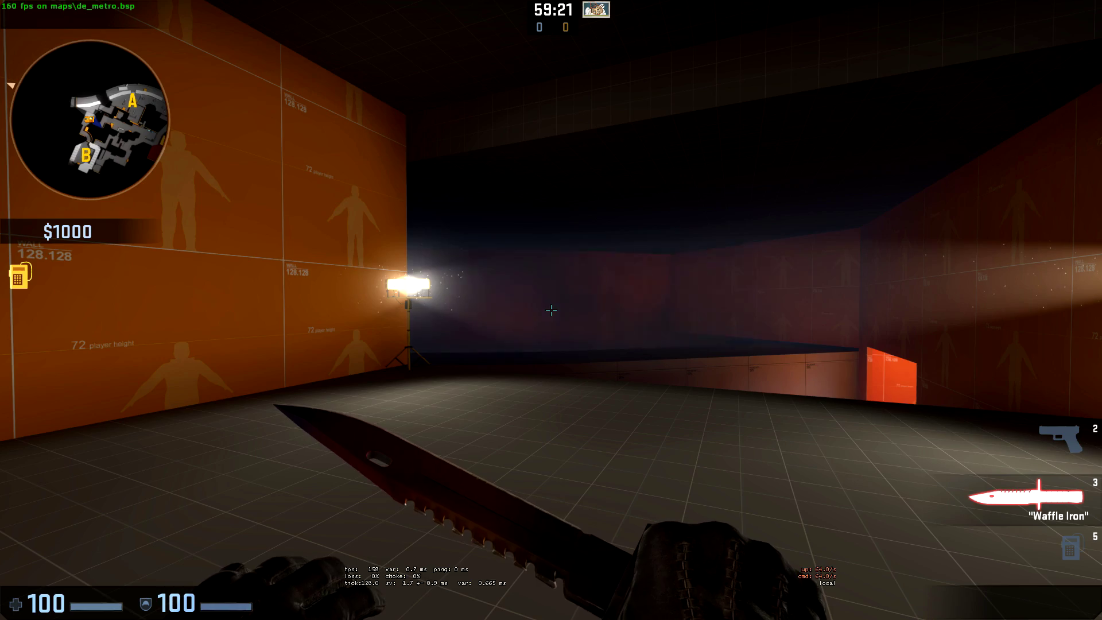
pyautogui.press('s')
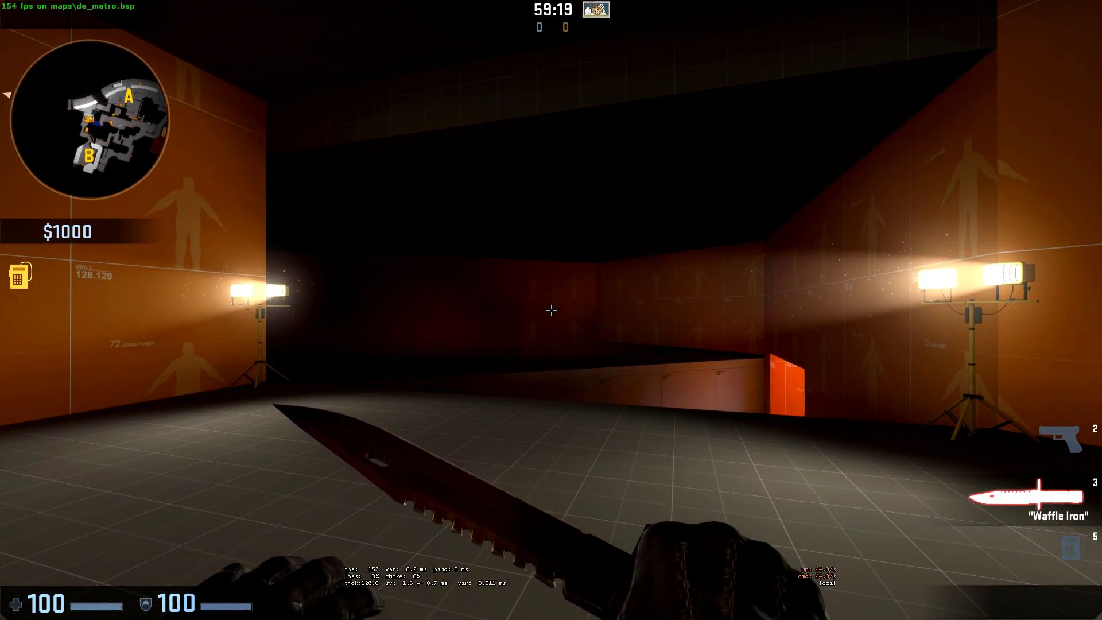
pyautogui.press('s')
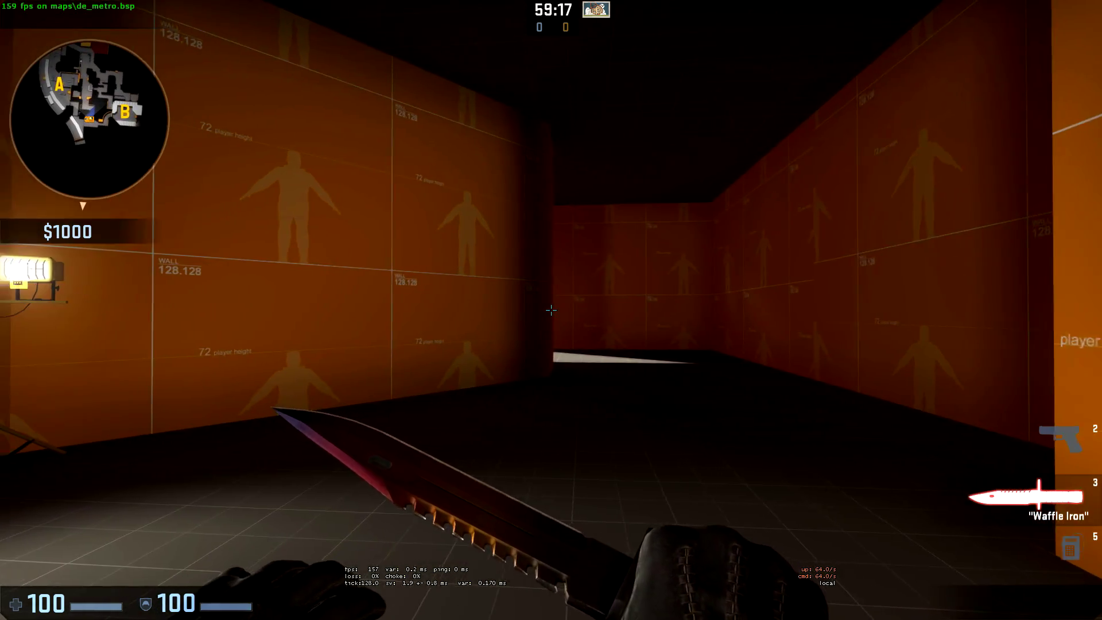
pyautogui.press('s')
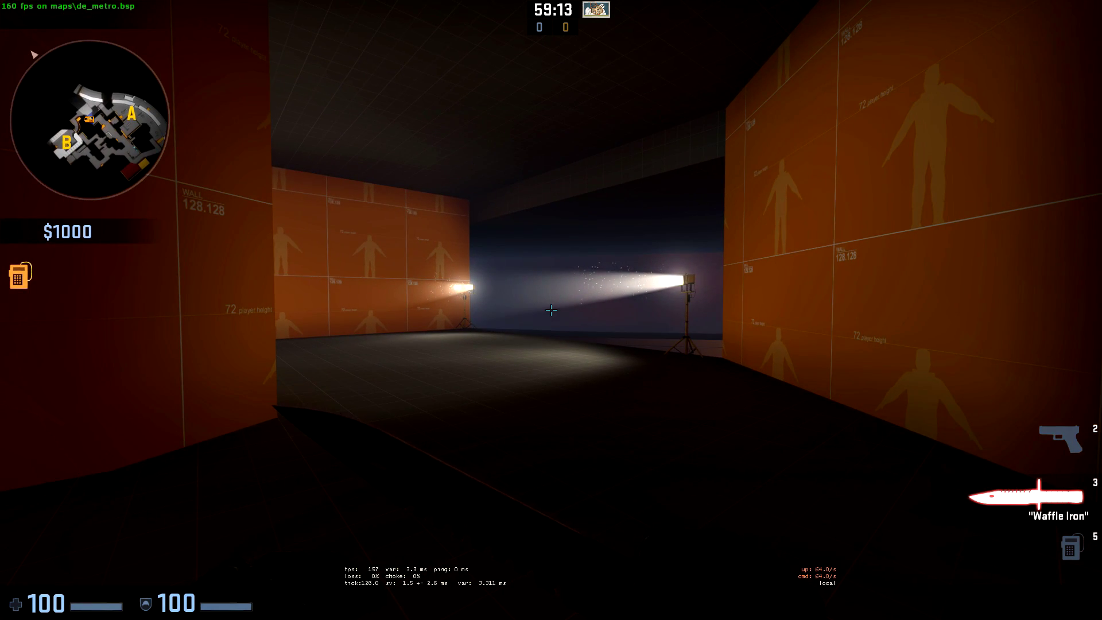
# - Walk out past the pillar toward the T-shaped sign to view the red outdoor fog
pyautogui.press('d')
pyautogui.press('w')
pyautogui.press('w')
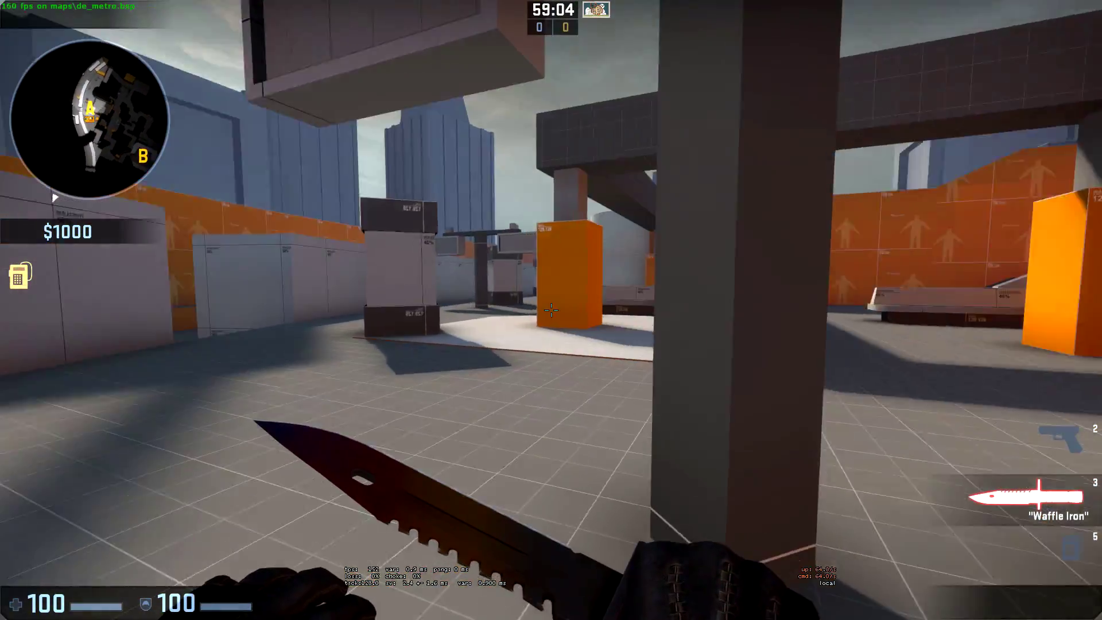
pyautogui.press('w')
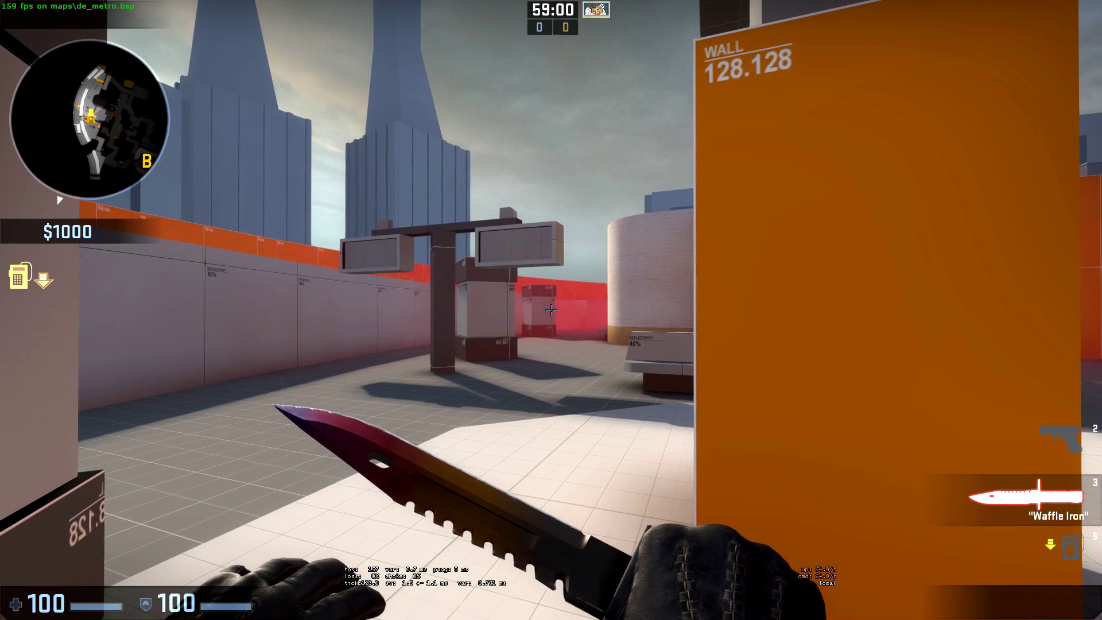
pyautogui.press('w')
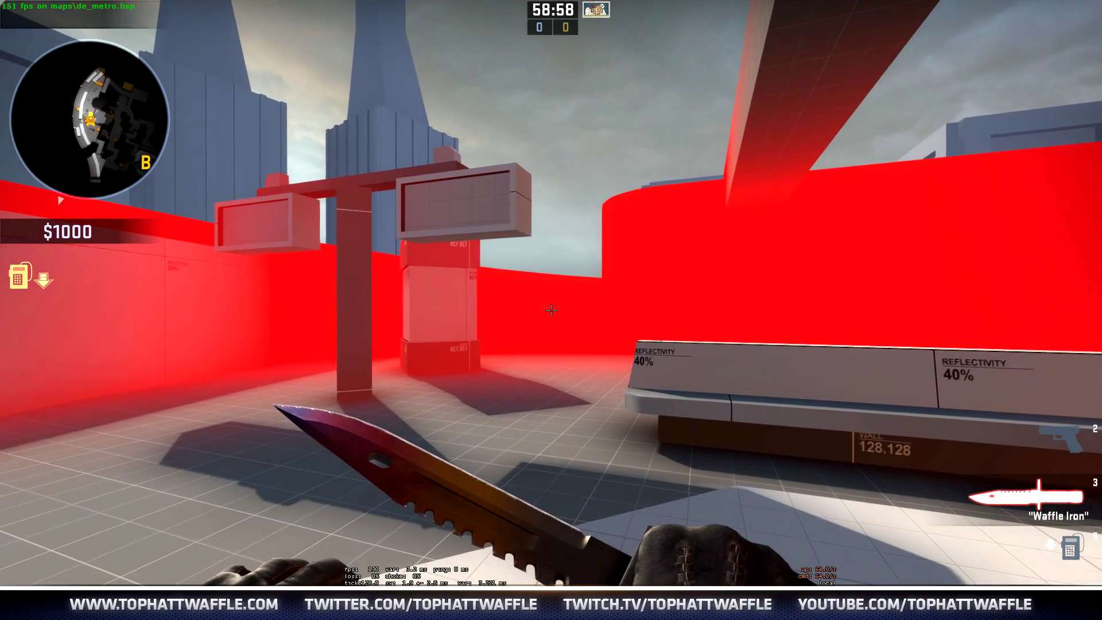